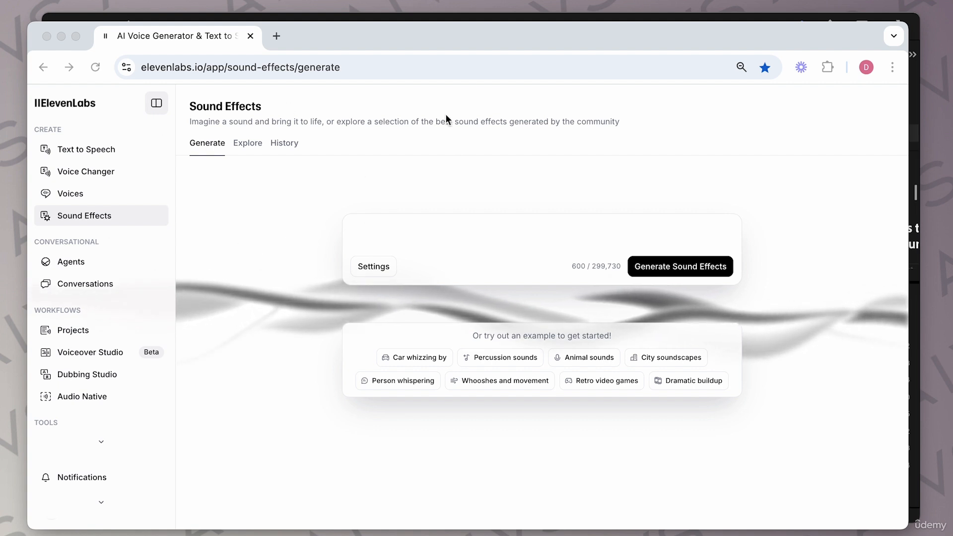
Step: Switch to Premiere Pro and scrub through the sequence timeline to review the video clips
click(411, 20)
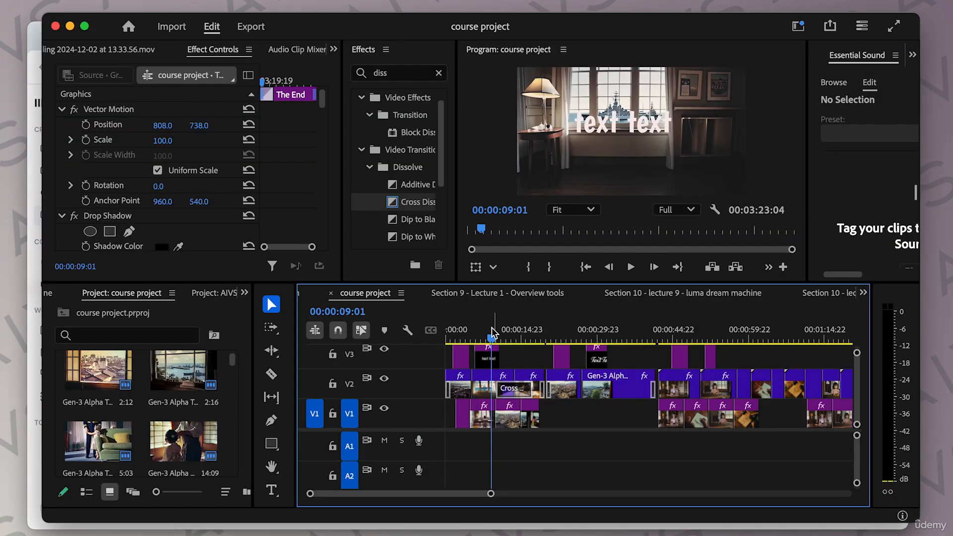
drag(492, 341, 799, 338)
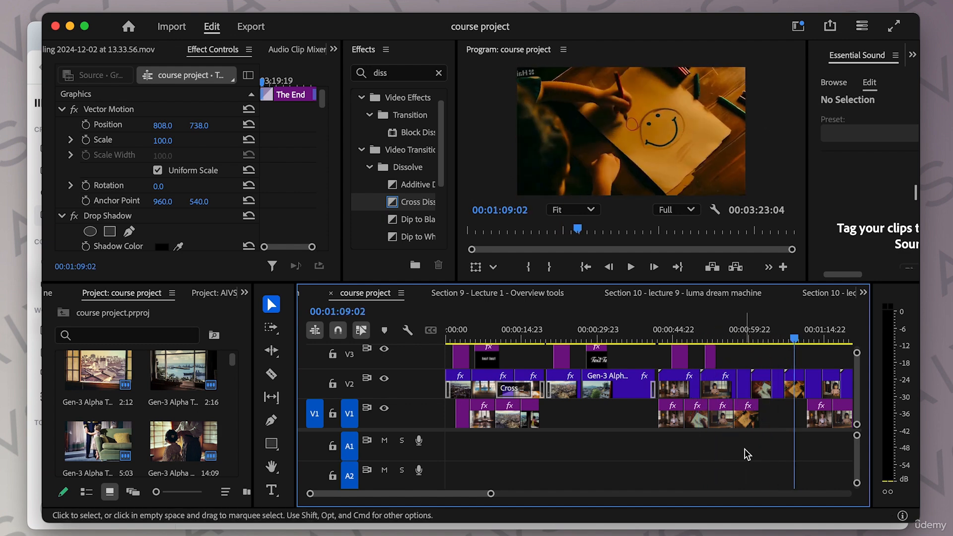
scroll(736, 446, right, 5)
drag(624, 342, 772, 350)
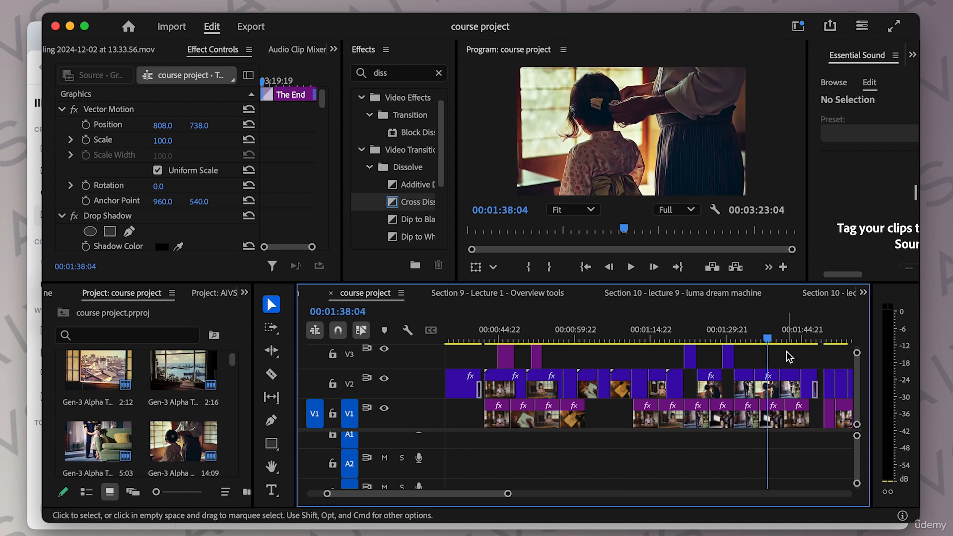
scroll(572, 345, right, 6)
drag(554, 342, 538, 356)
scroll(556, 360, left, 8)
scroll(556, 360, left, 3)
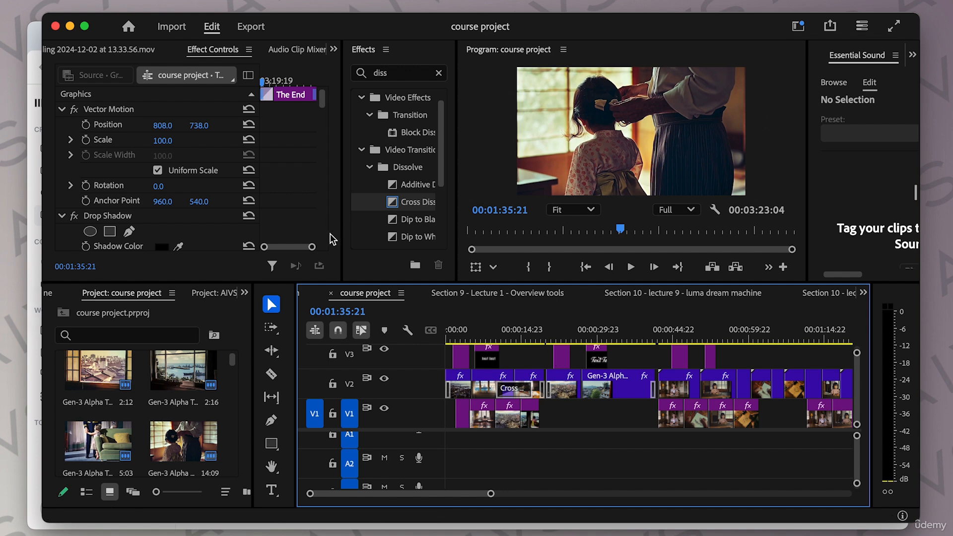
drag(504, 331, 540, 342)
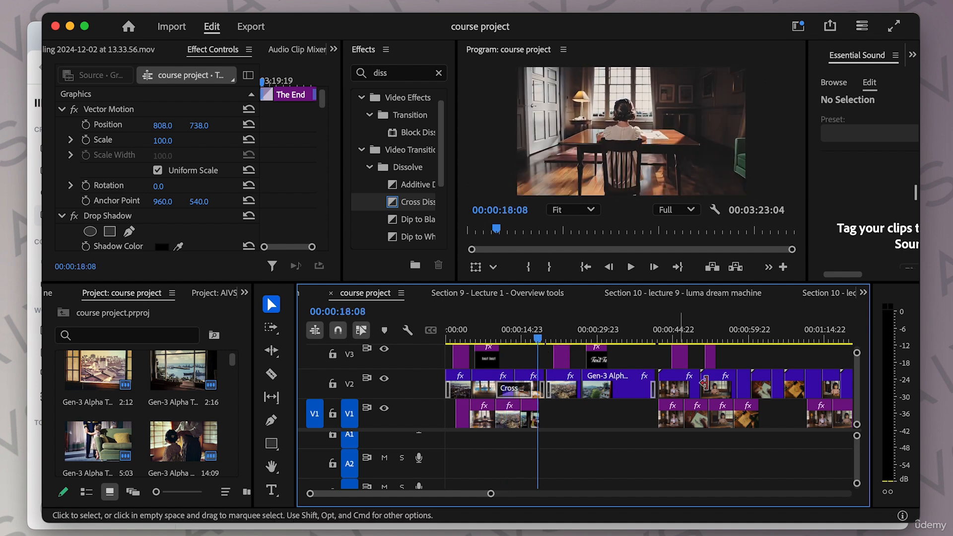
scroll(737, 367, right, 3)
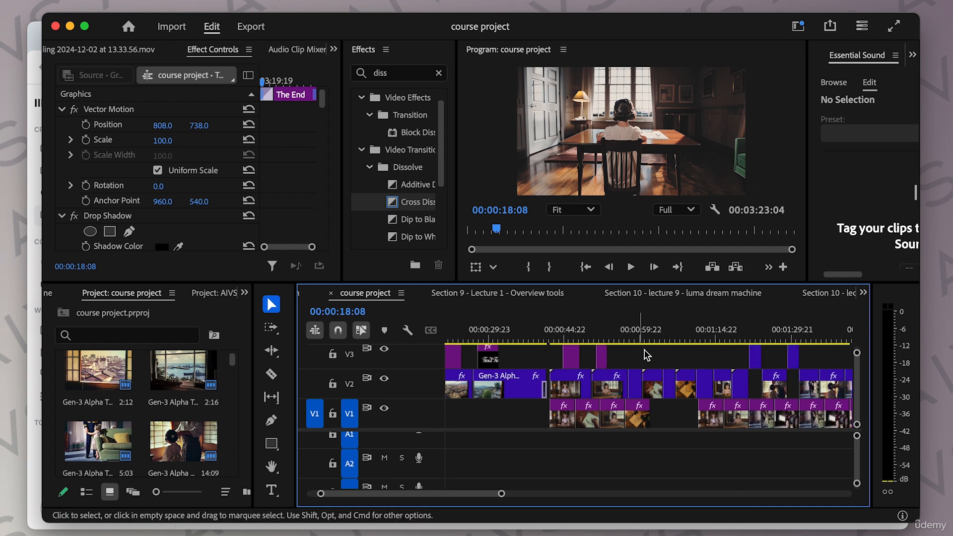
click(709, 347)
drag(708, 340, 752, 339)
scroll(659, 359, left, 3)
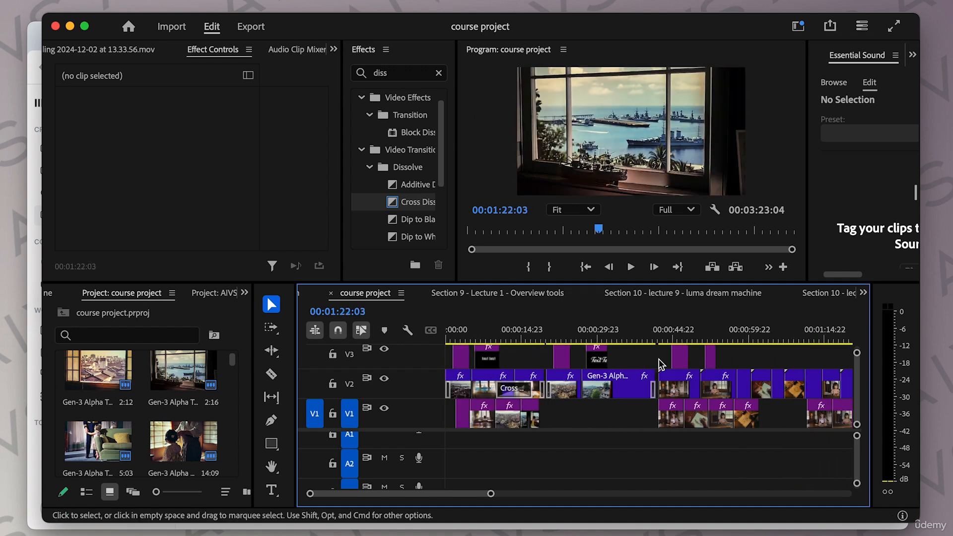
Step: Switch to the browser's Sound Effects generator and enter the prompt "drawing sketching on paper"
click(30, 168)
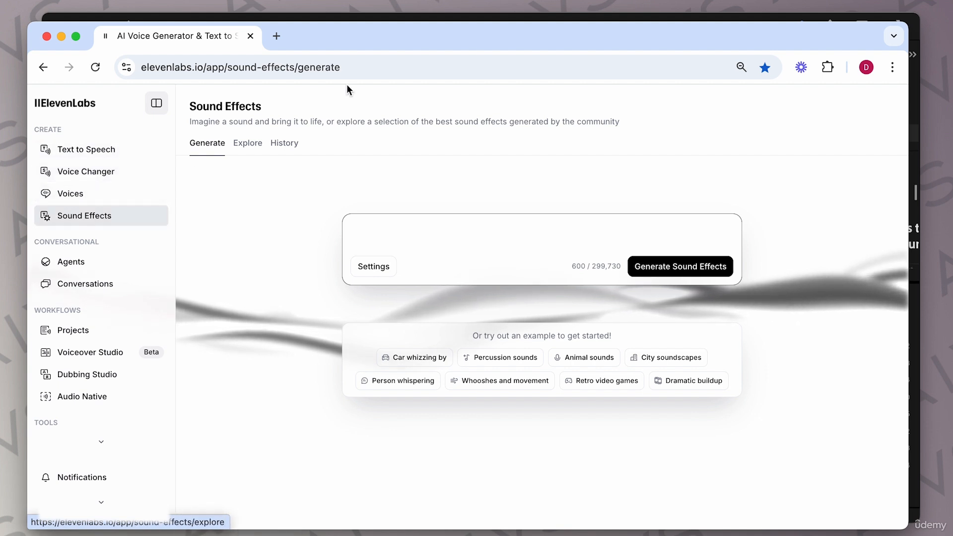
click(331, 17)
drag(467, 340, 768, 358)
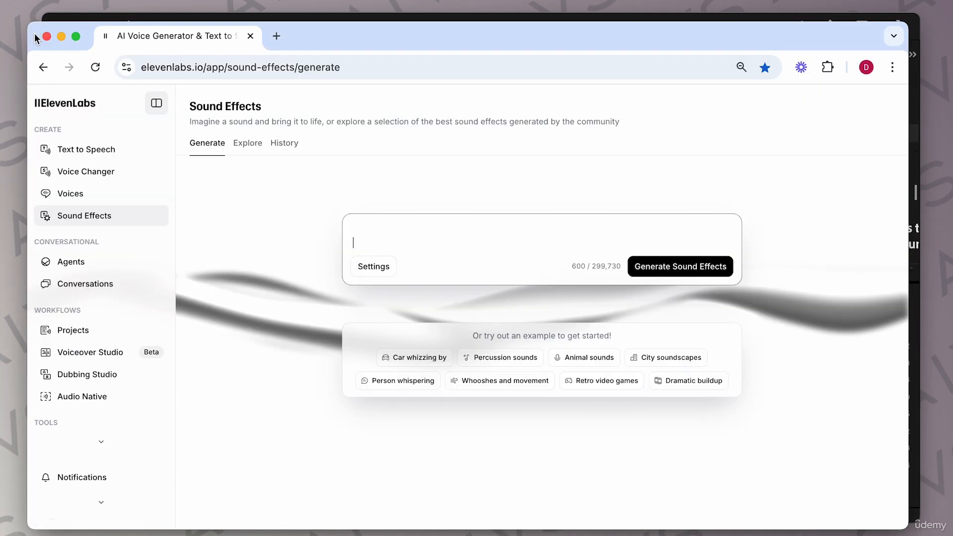
click(405, 239)
text(drawing sktching on paper)
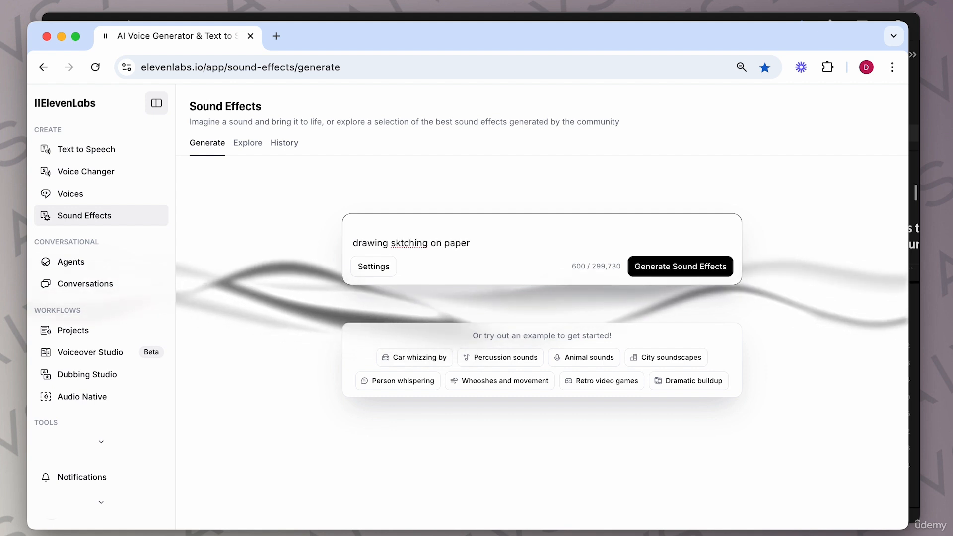
click(400, 243)
text(e)
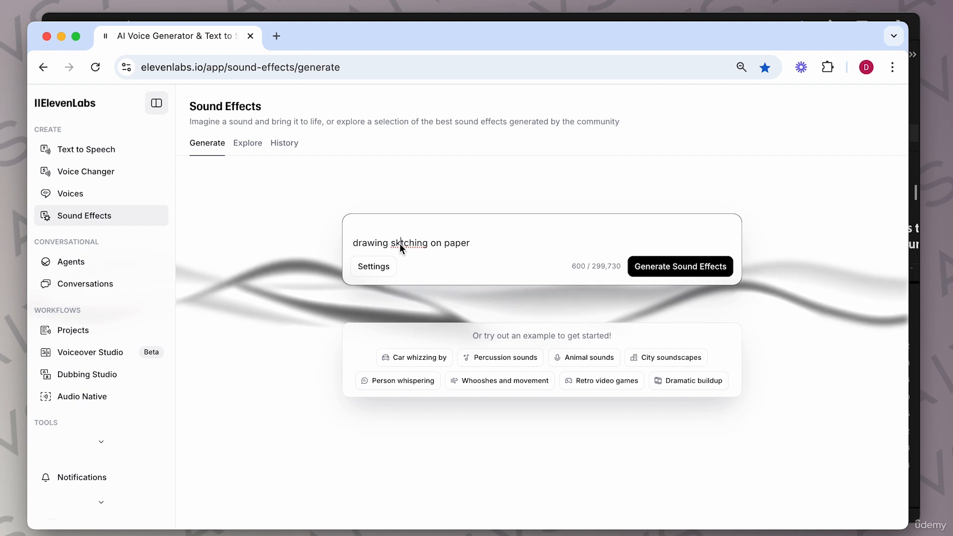
Step: Generate sound effects from the prompt, checking the duration settings panel while they render
click(670, 266)
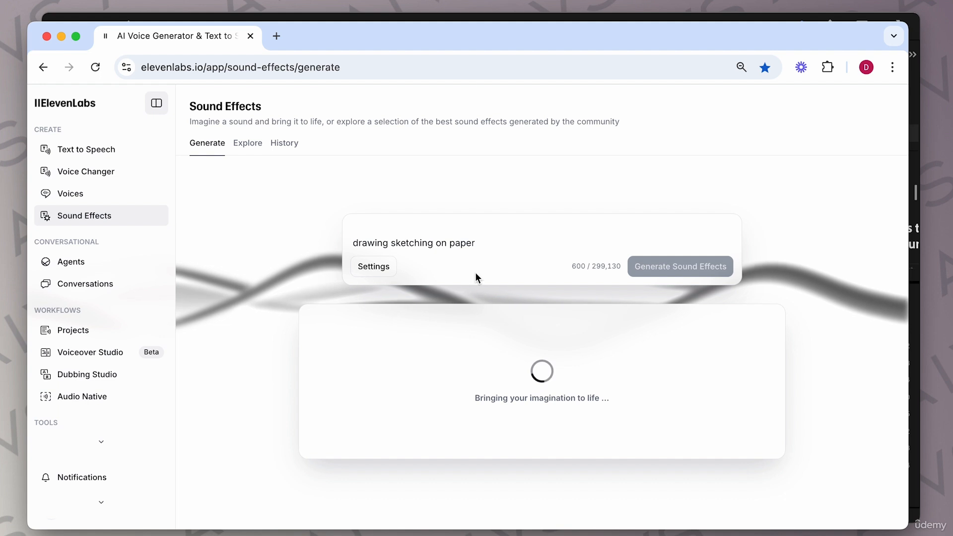
click(383, 269)
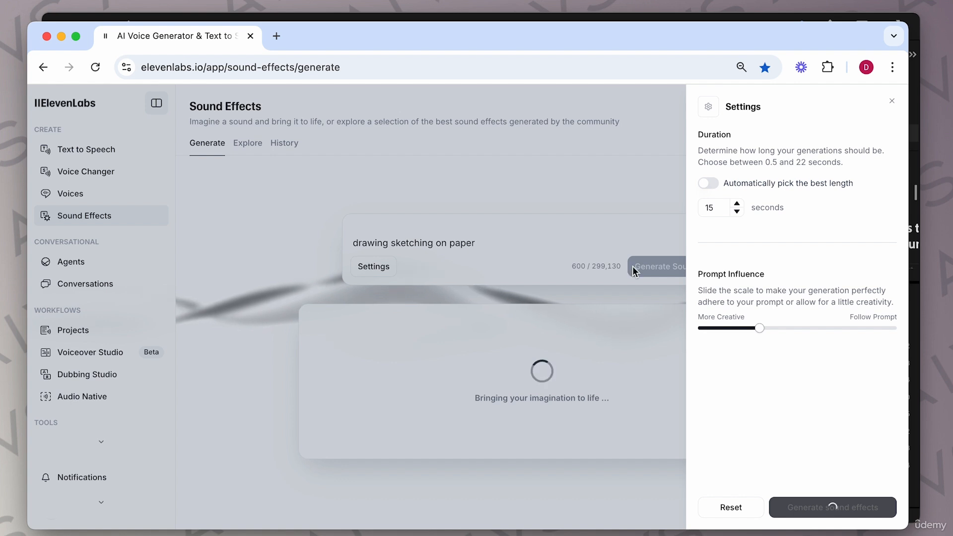
click(648, 186)
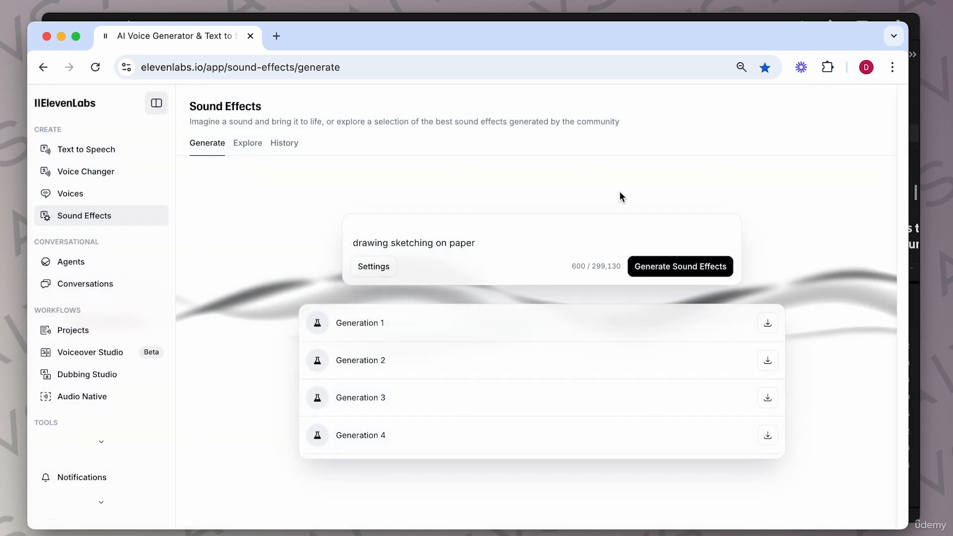
Step: Preview Generation 1 and Generation 2 of the sketching sound effect
click(323, 327)
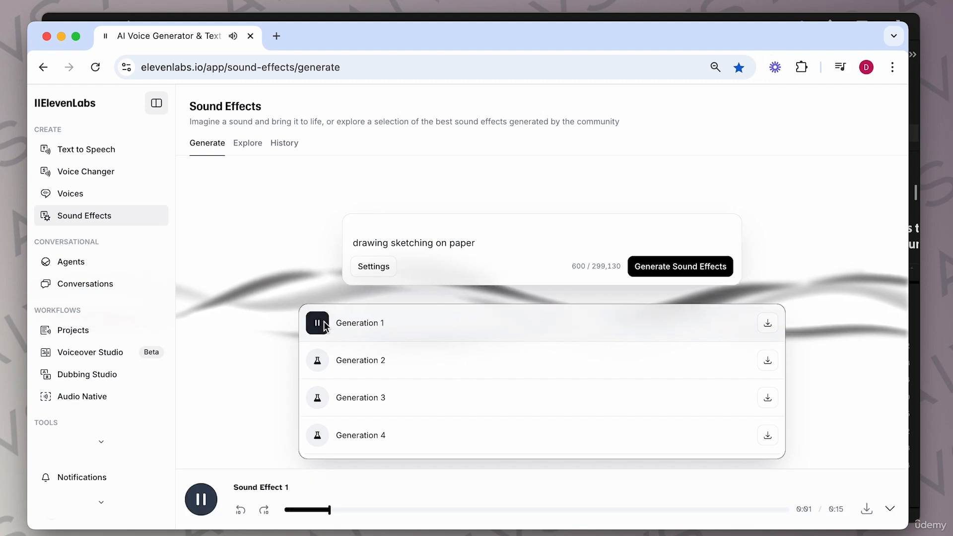
key(XF86AudioRaiseVolume)
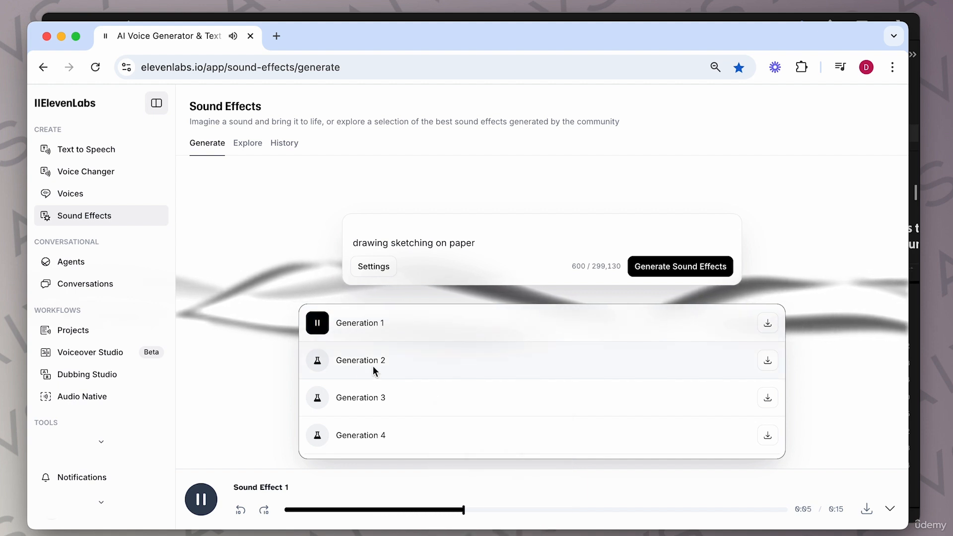
click(318, 361)
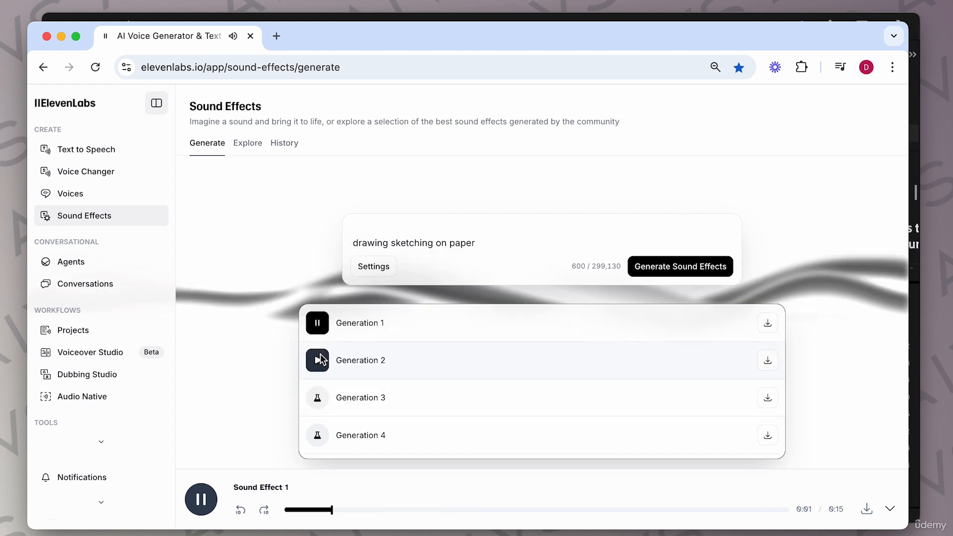
click(317, 361)
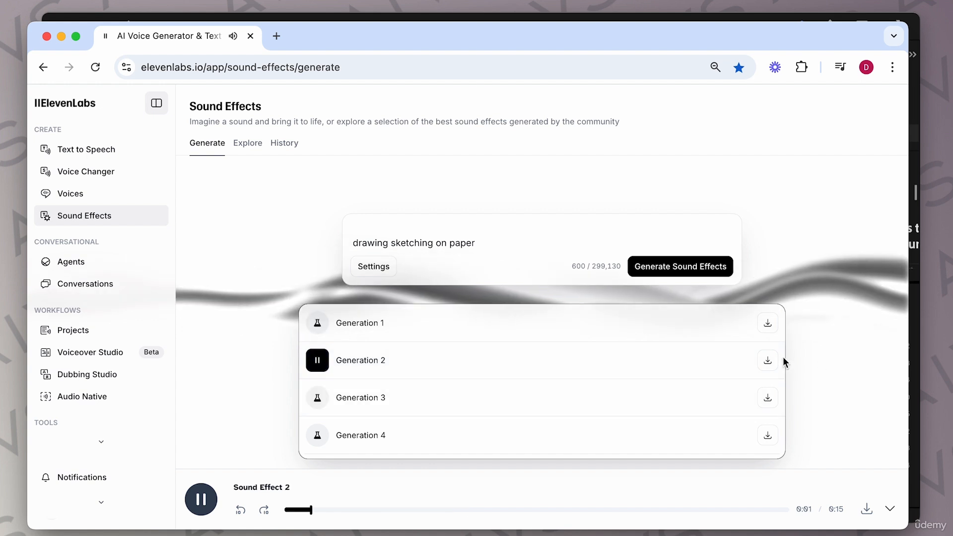
Step: Download Generation 2 and Generation 1 of the sound effect
click(768, 361)
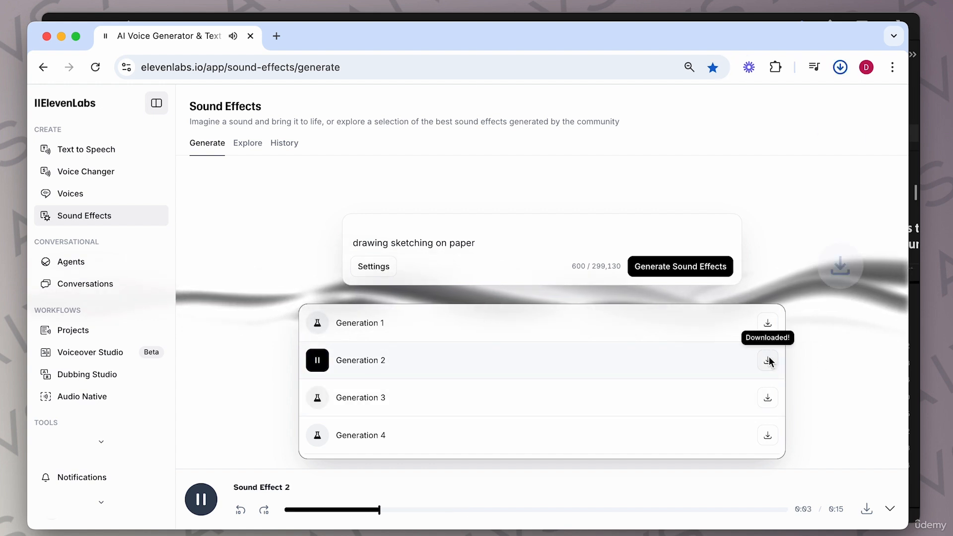
click(636, 319)
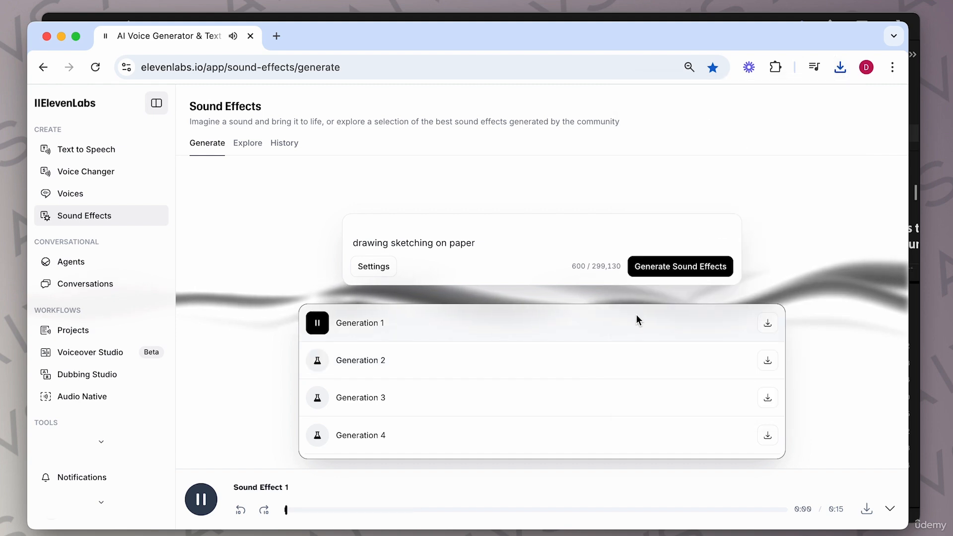
click(768, 326)
Step: Switch to Premiere Pro and import the downloaded sound effect files into the project
click(306, 17)
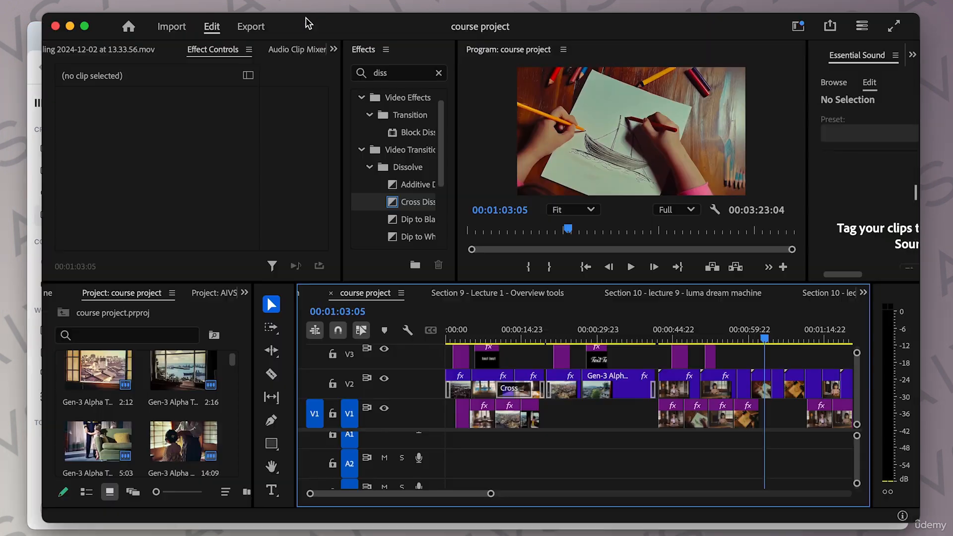
drag(15, 225, 73, 370)
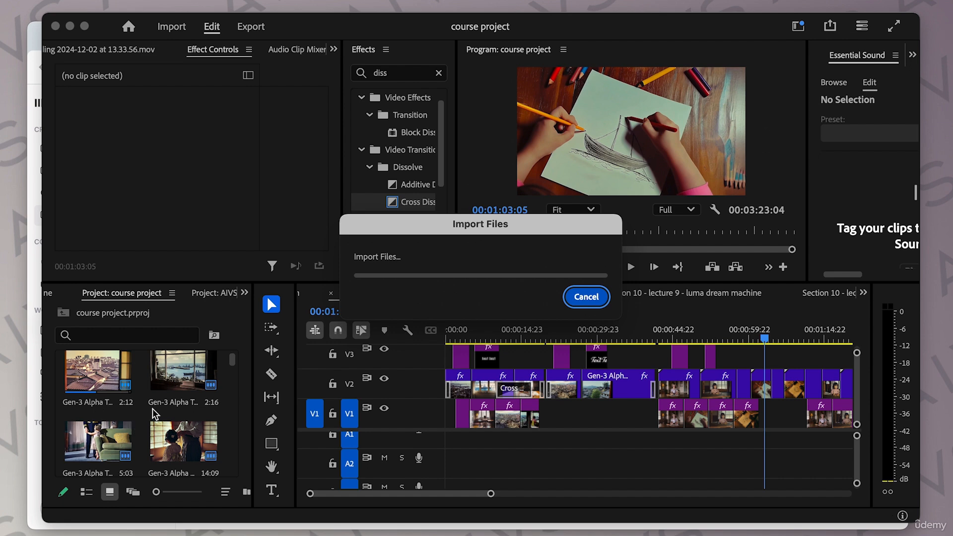
Step: Open the drawing sketching audio in the source monitor, play it, and mark in and out points around a short middle section
double_click(119, 410)
key(space)
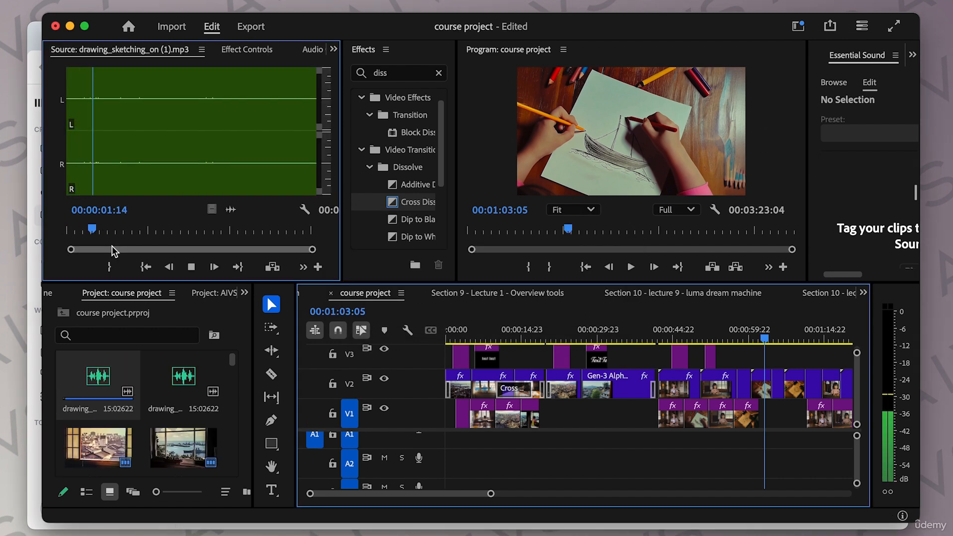
click(179, 230)
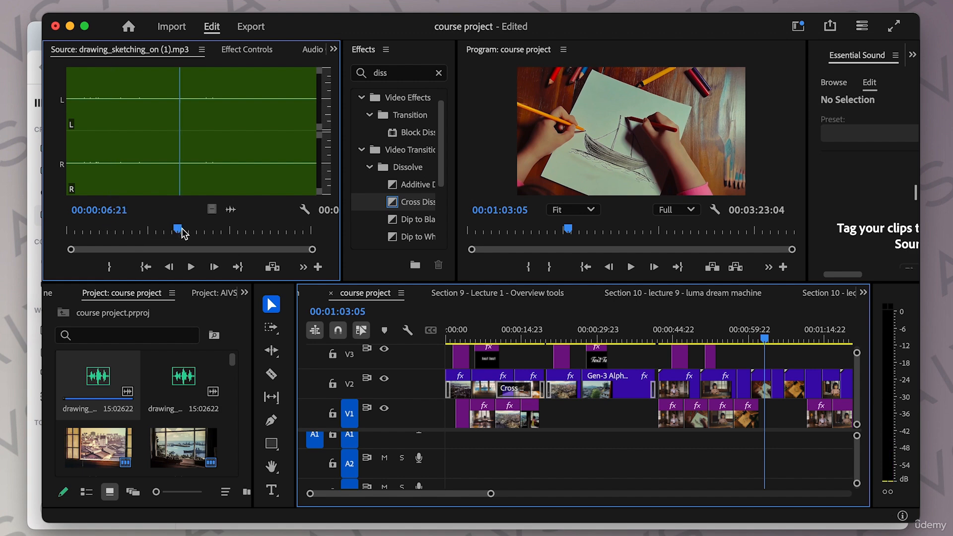
click(150, 231)
key(i)
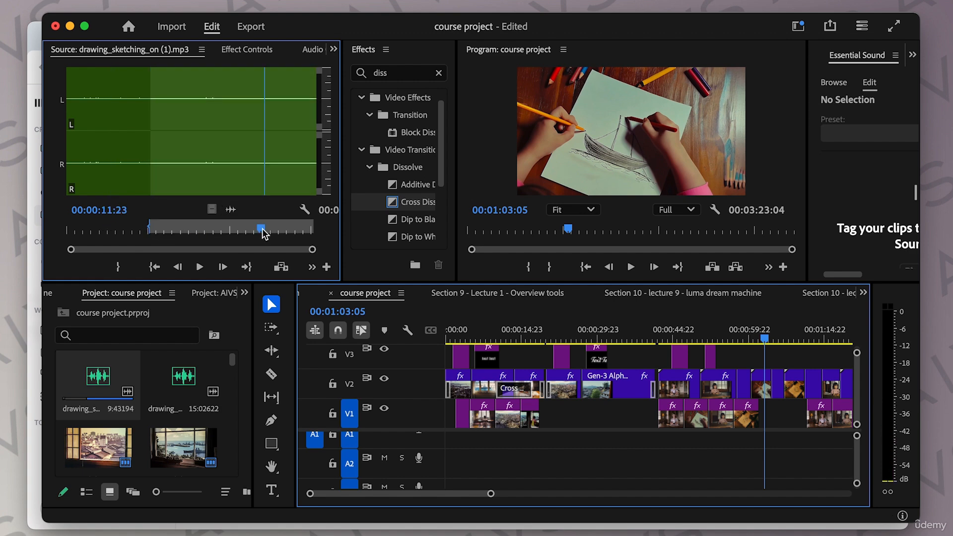
key(o)
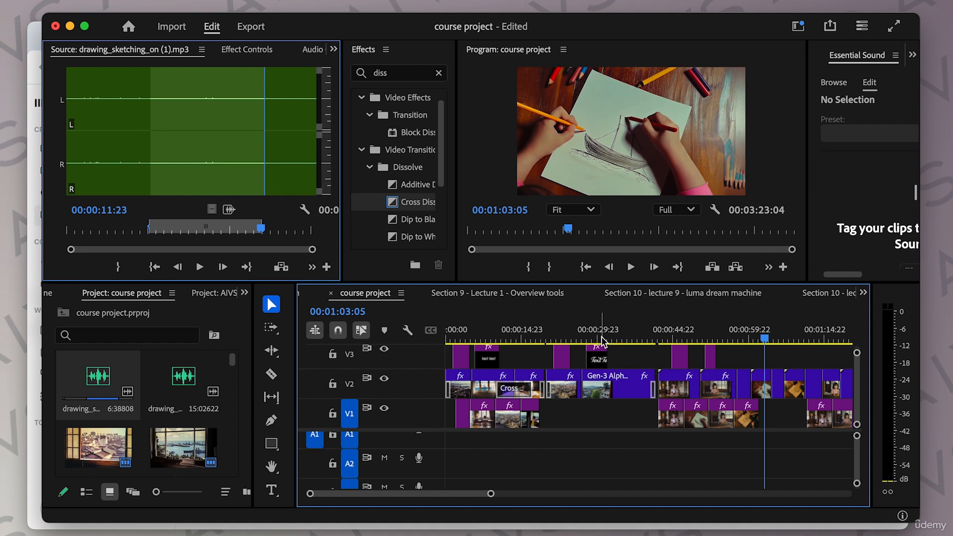
Step: Place the trimmed sketching sound on audio track A1 around 7 seconds and play it back
drag(652, 340, 484, 366)
drag(227, 210, 477, 443)
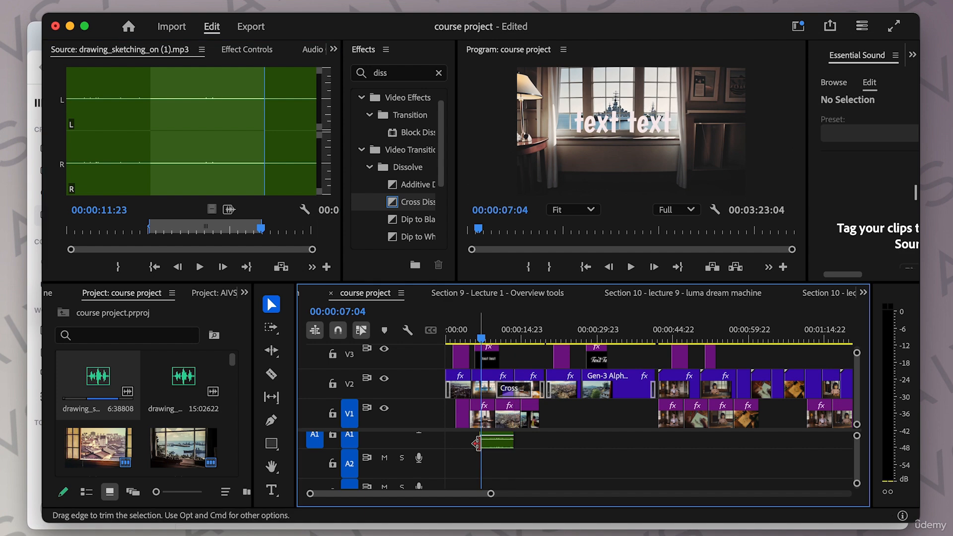
key(space)
key(space)
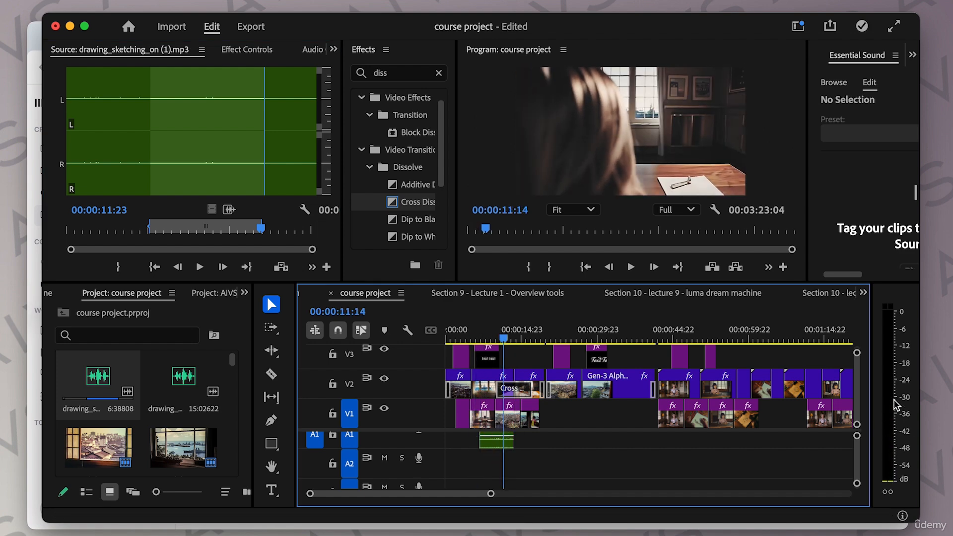
click(495, 443)
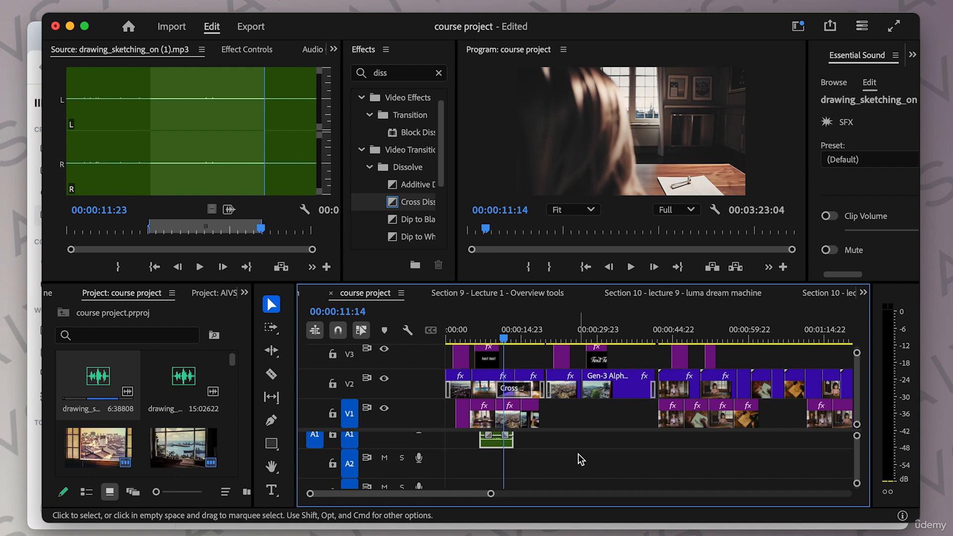
key(g)
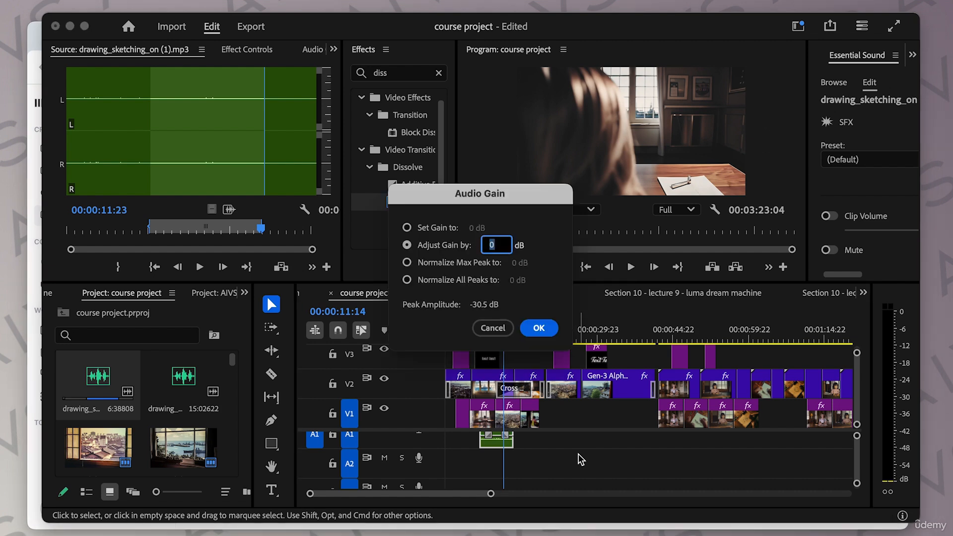
key(Return)
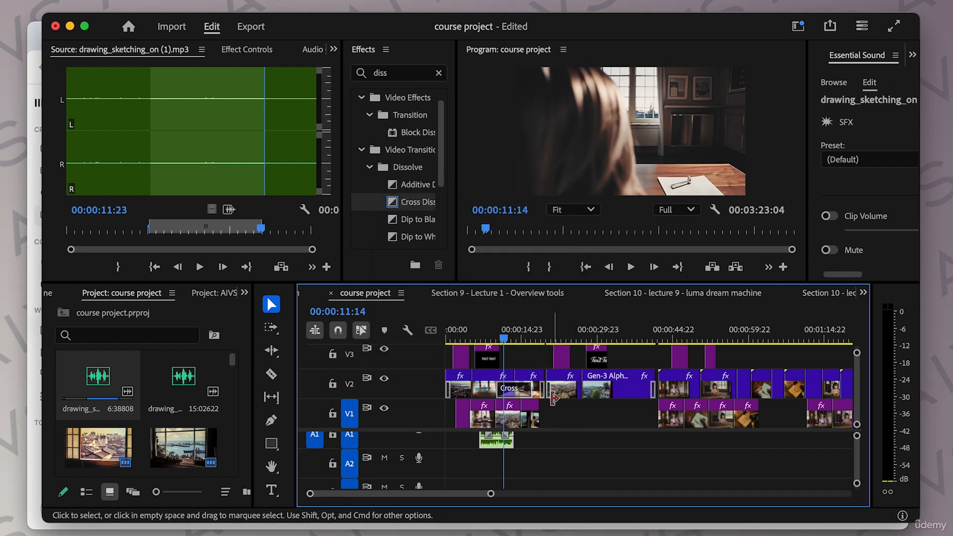
Step: Play back the sequence from the sketching sound's start to hear it
click(484, 338)
key(space)
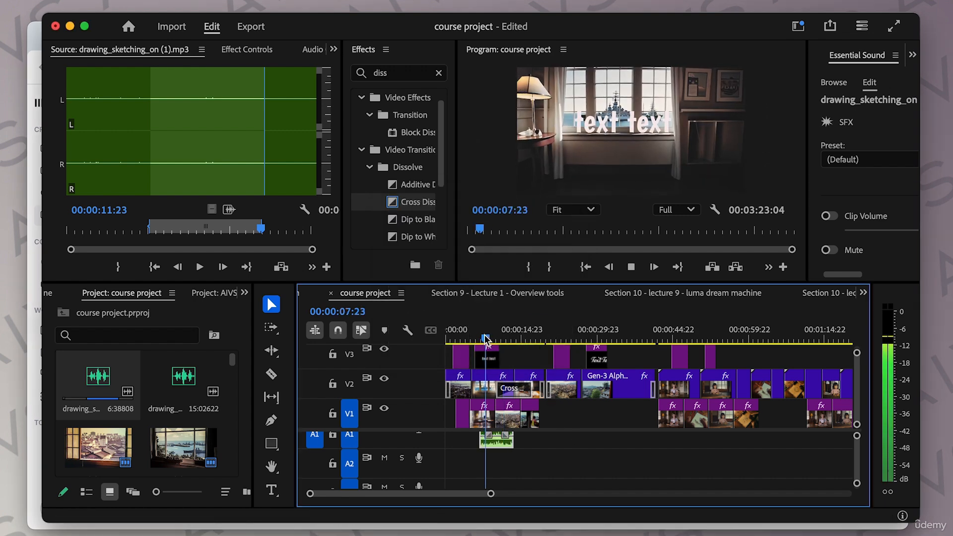
key(space)
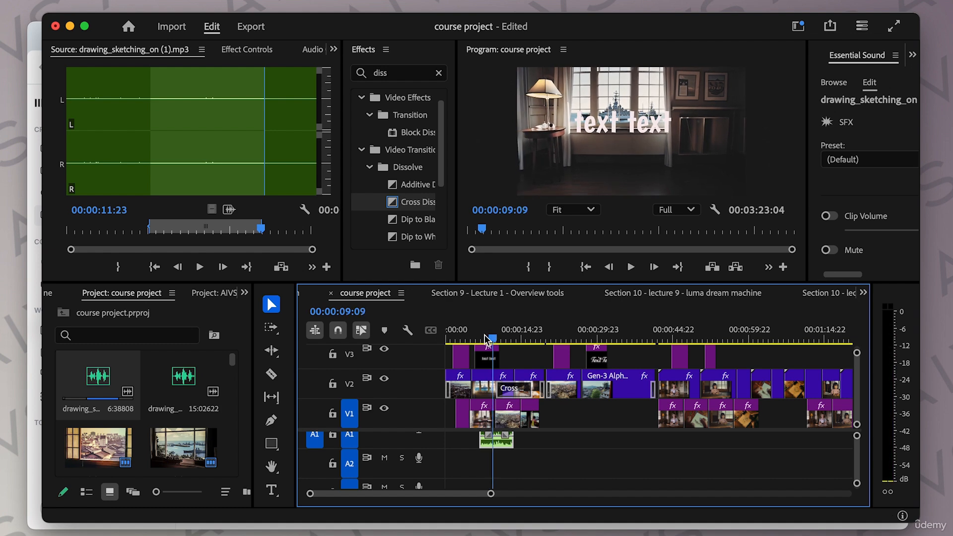
Step: Raise the sketching clip's audio gain by 15 dB and play the sequence
click(496, 442)
key(g)
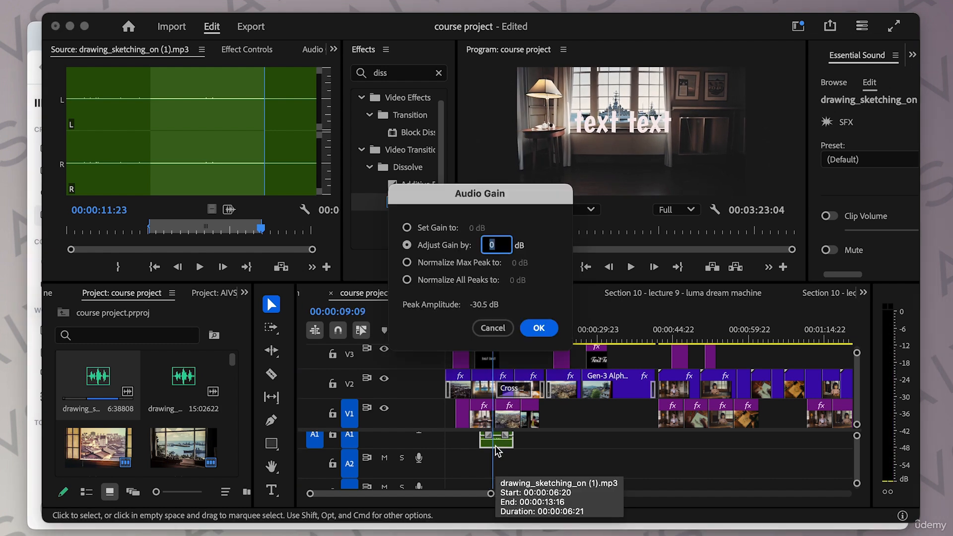
text(1)
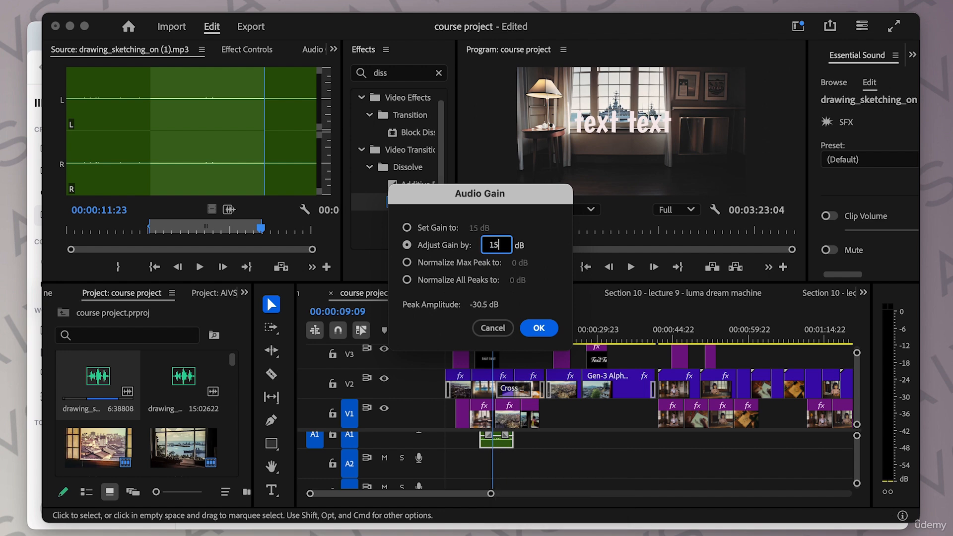
text(5)
key(Return)
key(space)
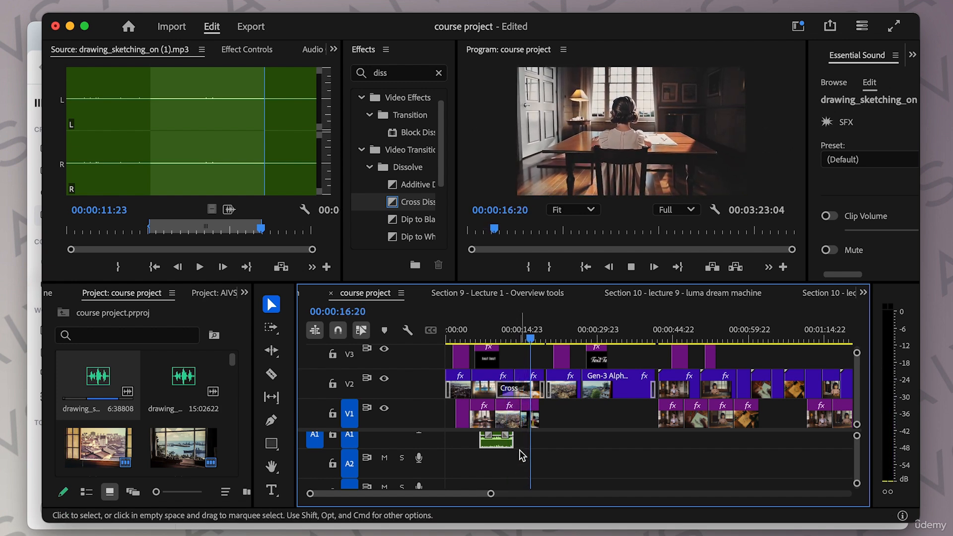
Step: Extend the end of the sketching clip on A1 to about 00:00:19:03
drag(513, 440, 541, 439)
key(g)
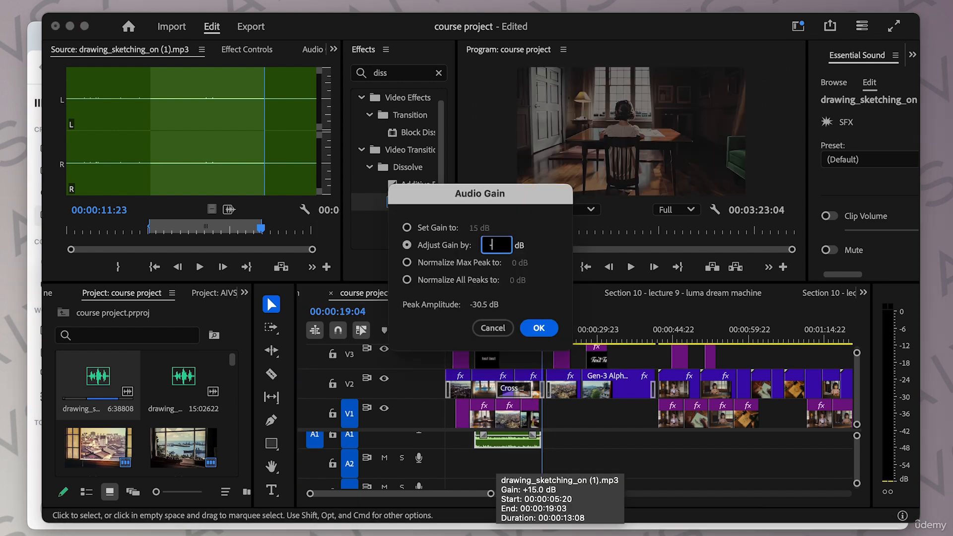
key(Return)
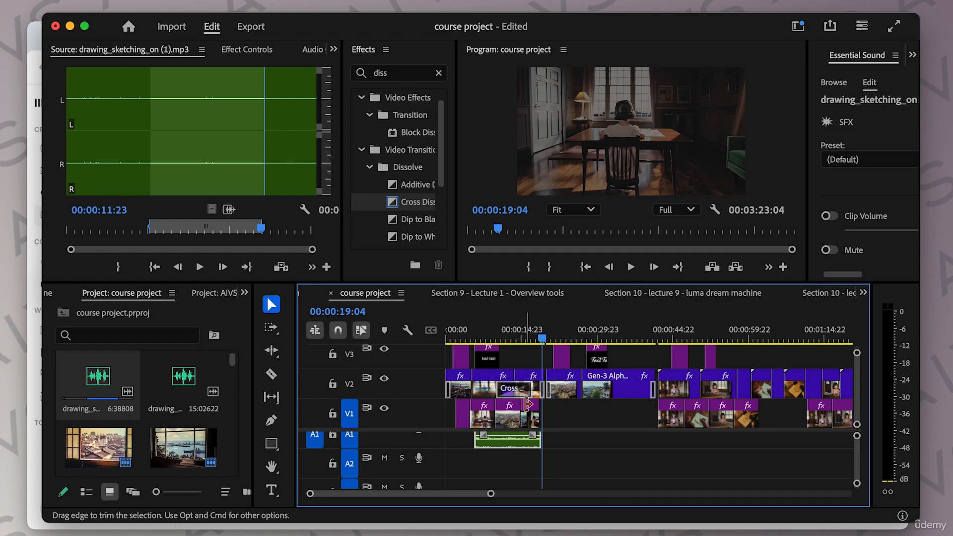
Step: Switch to the browser and generate sound effects for the prompt 'young girl humming'
click(38, 37)
triple_click(405, 243)
text(young girl hummin)
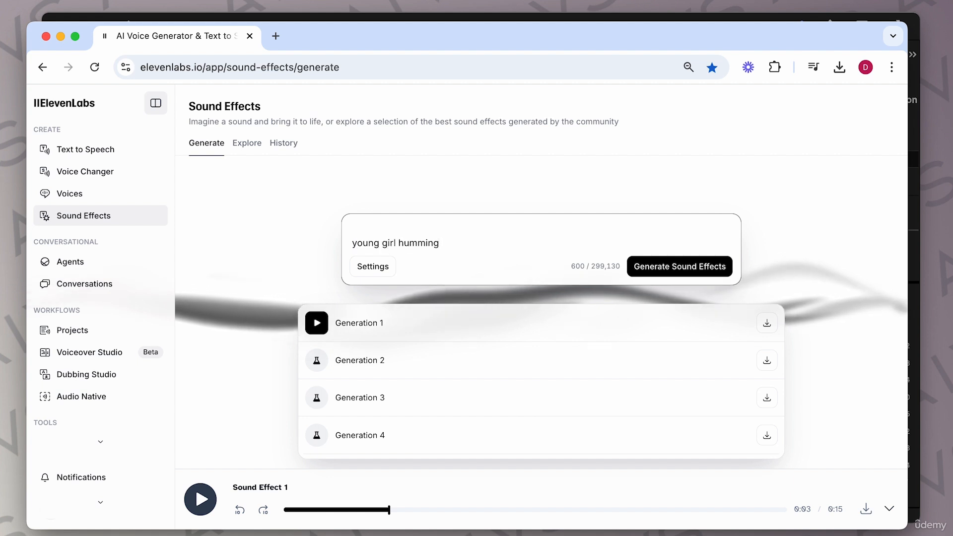
text(g)
click(659, 273)
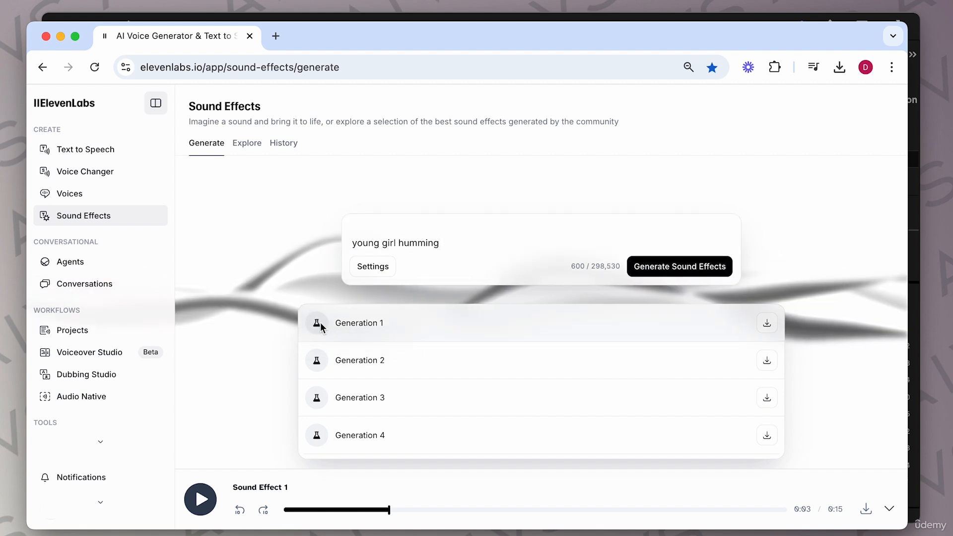
Step: Preview the humming generations and download the first one
click(318, 324)
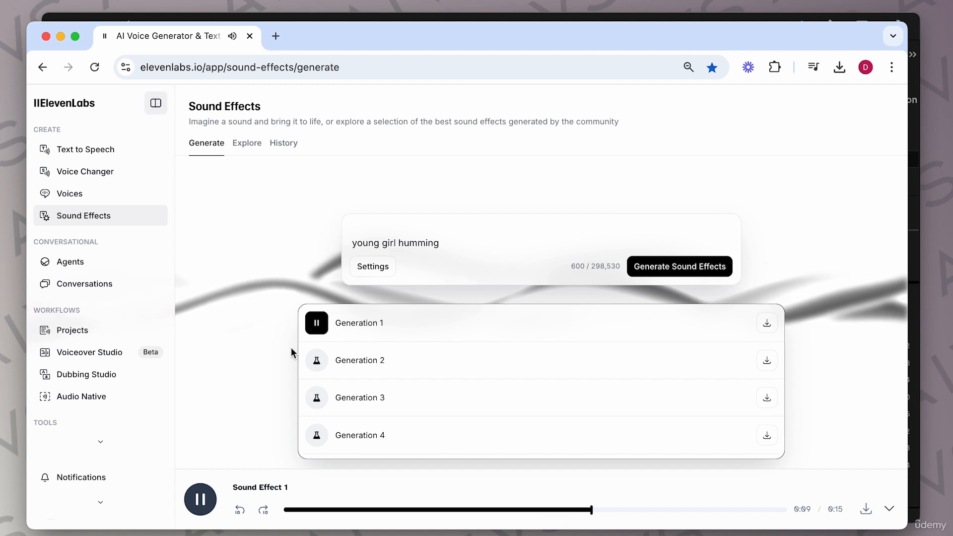
click(200, 499)
click(317, 362)
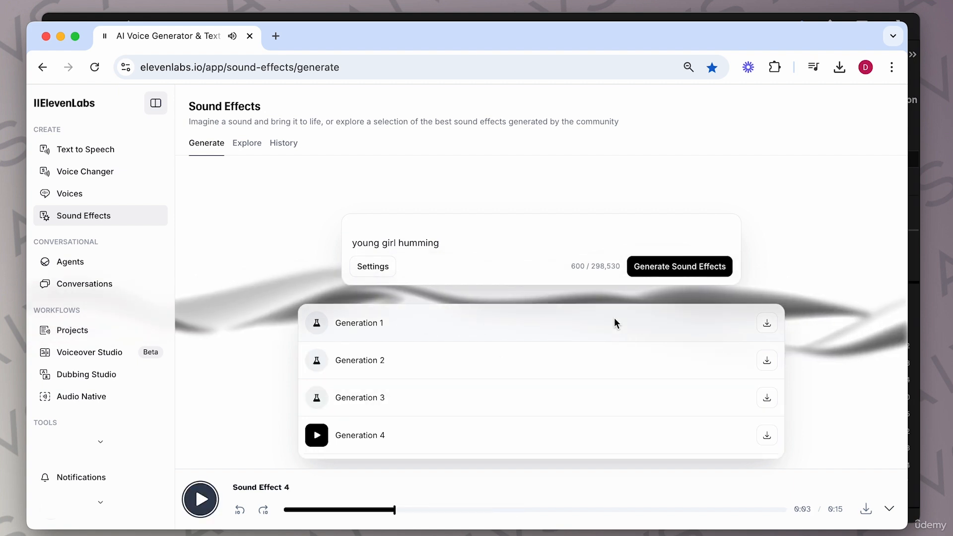
click(767, 323)
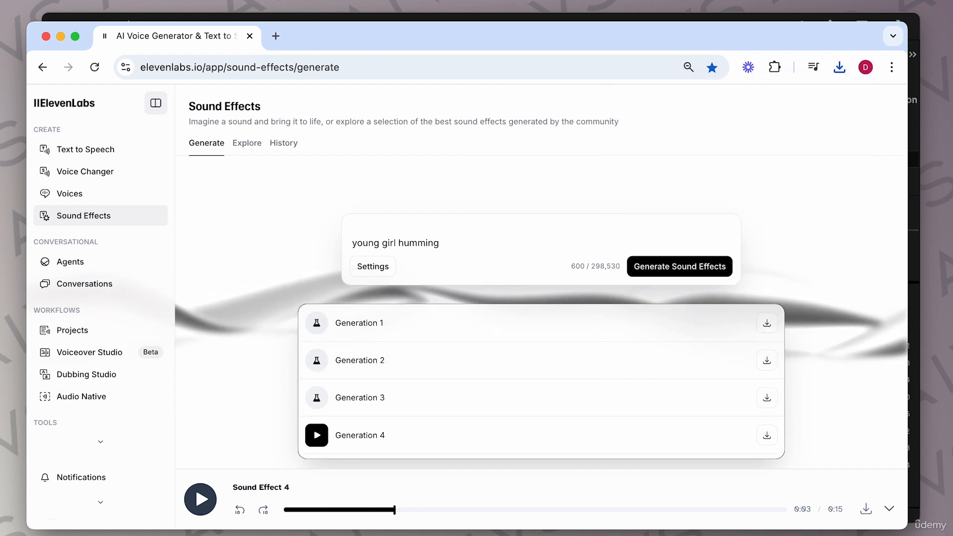
Step: Switch to Premiere Pro and bring the humming file onto audio track A2 near the sequence start
key(super+Tab)
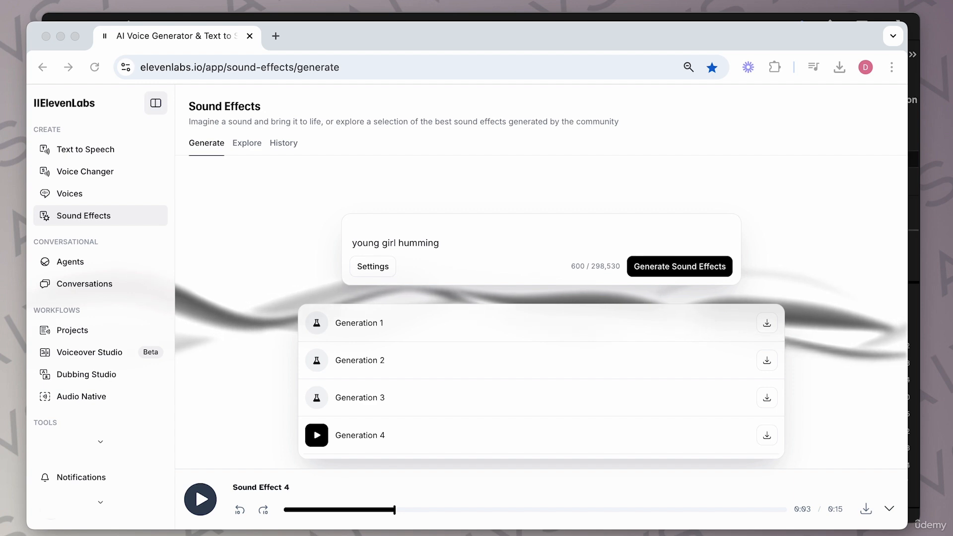
click(187, 16)
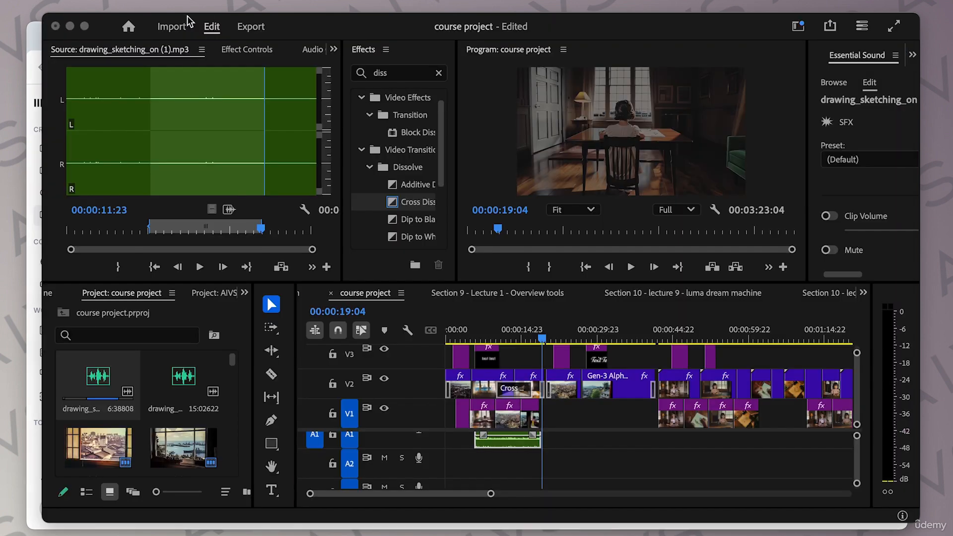
key(super+Tab)
drag(33, 271, 467, 464)
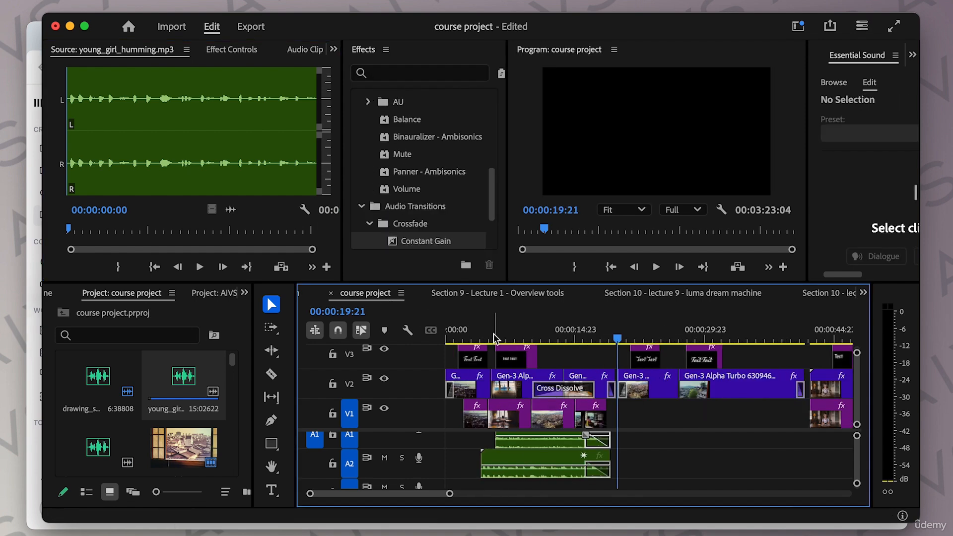
Step: Play back the sequence around the humming clip
click(481, 336)
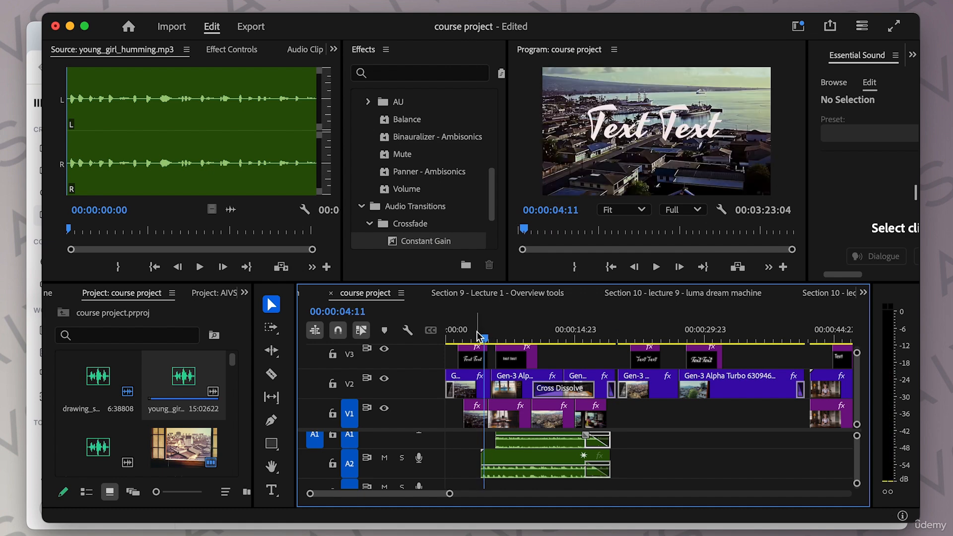
click(471, 337)
key(space)
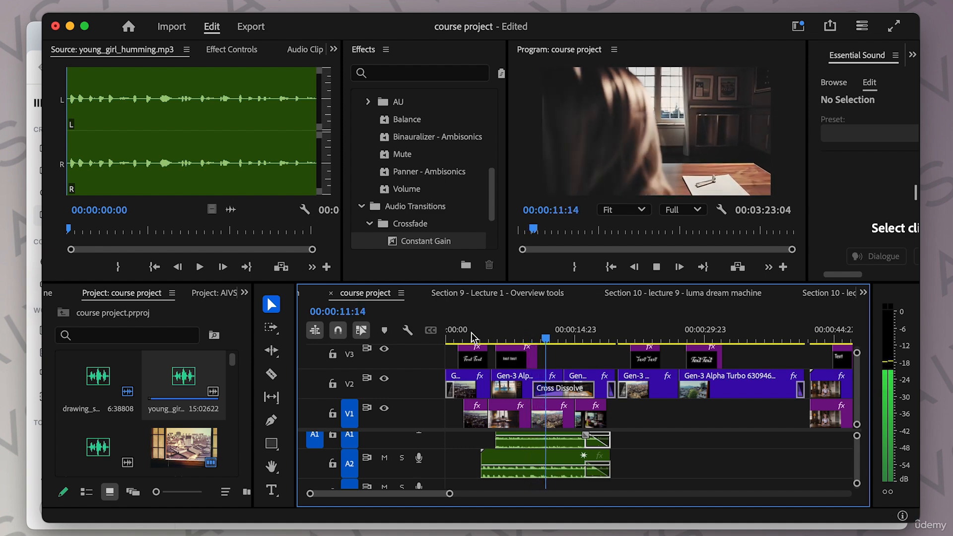
key(space)
drag(555, 340, 552, 342)
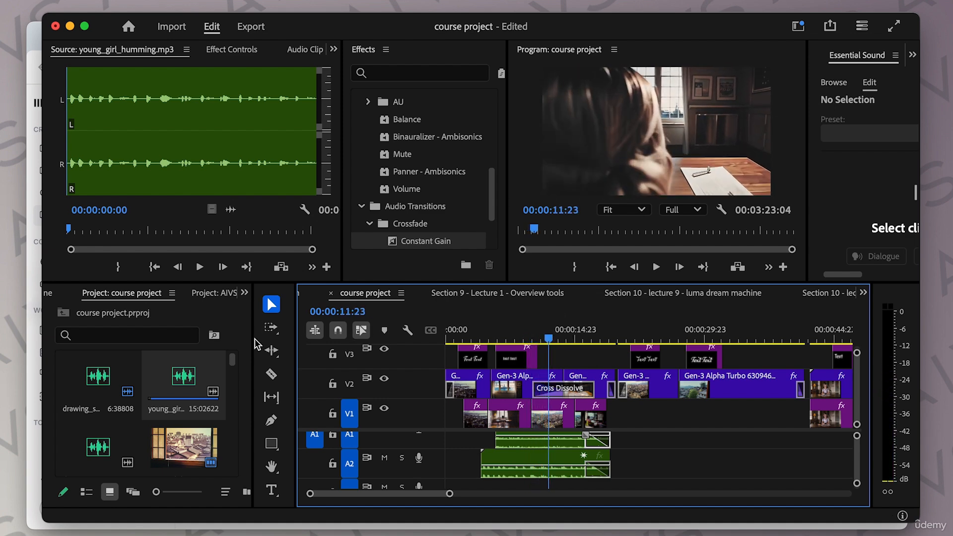
Step: Cut the humming clip on A2 with the Razor tool and shift its pieces toward the sequence start
click(272, 375)
click(548, 462)
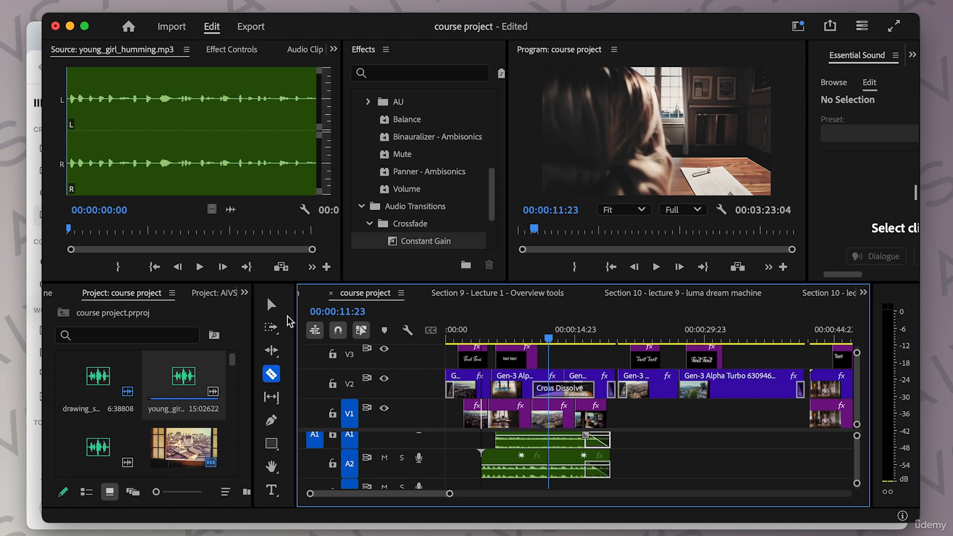
click(271, 304)
drag(521, 466, 485, 466)
drag(549, 467, 513, 467)
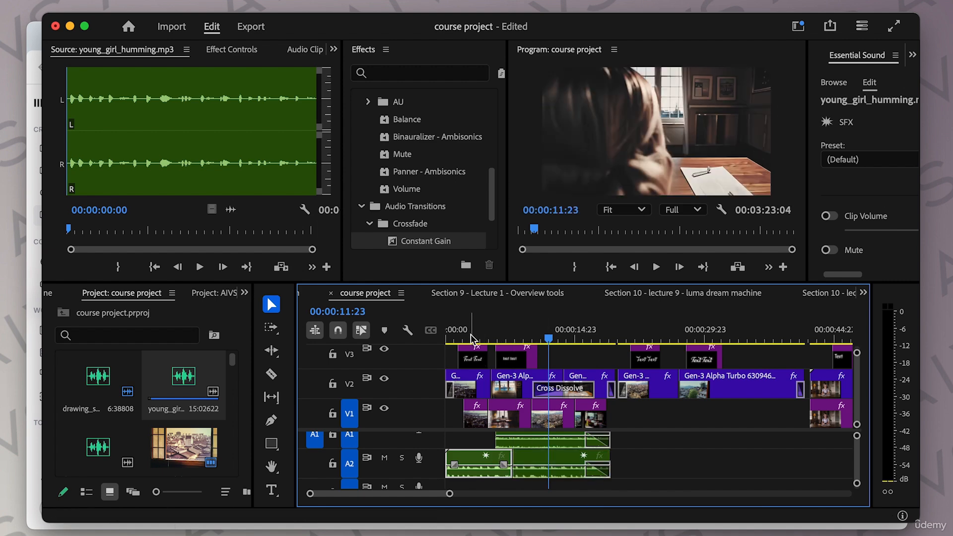
Step: Play back the opening of the sequence to review the humming timing
drag(472, 335, 428, 335)
key(space)
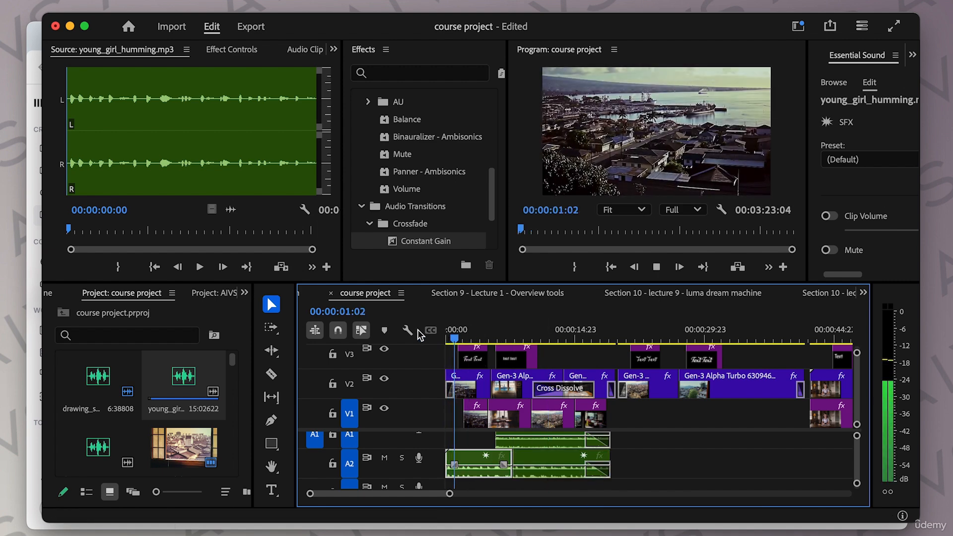
mouse_move(494, 337)
mouse_down()
mouse_move(538, 337)
mouse_move(503, 338)
mouse_up()
key(space)
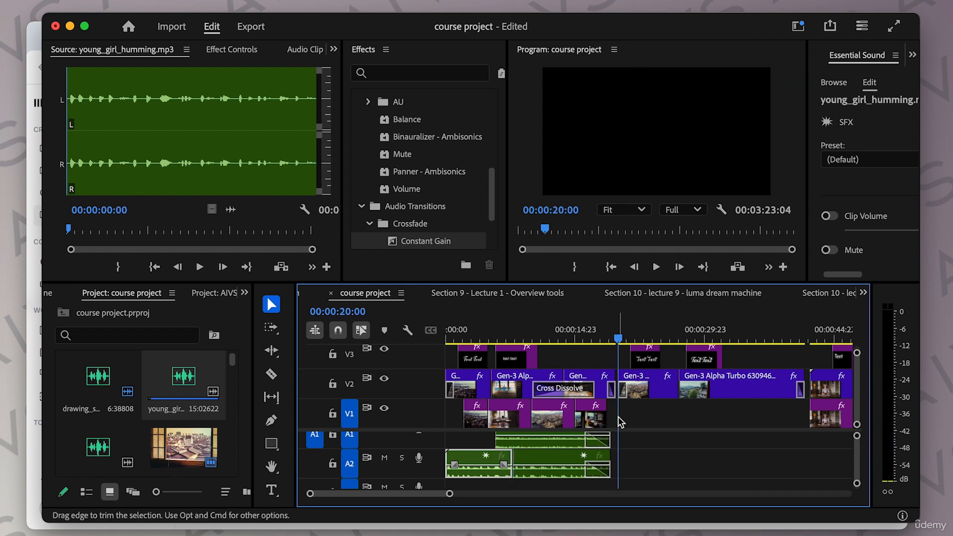
drag(542, 340, 523, 341)
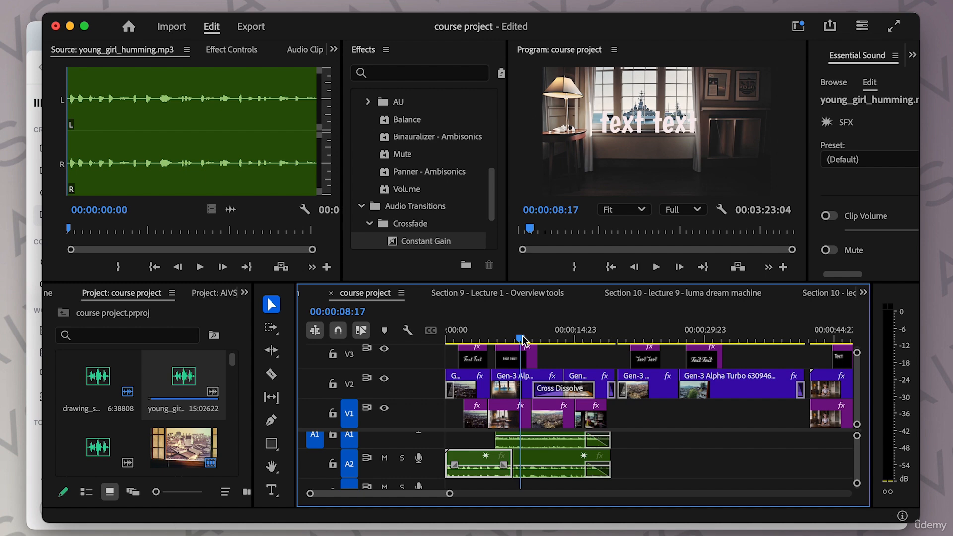
drag(540, 331, 457, 334)
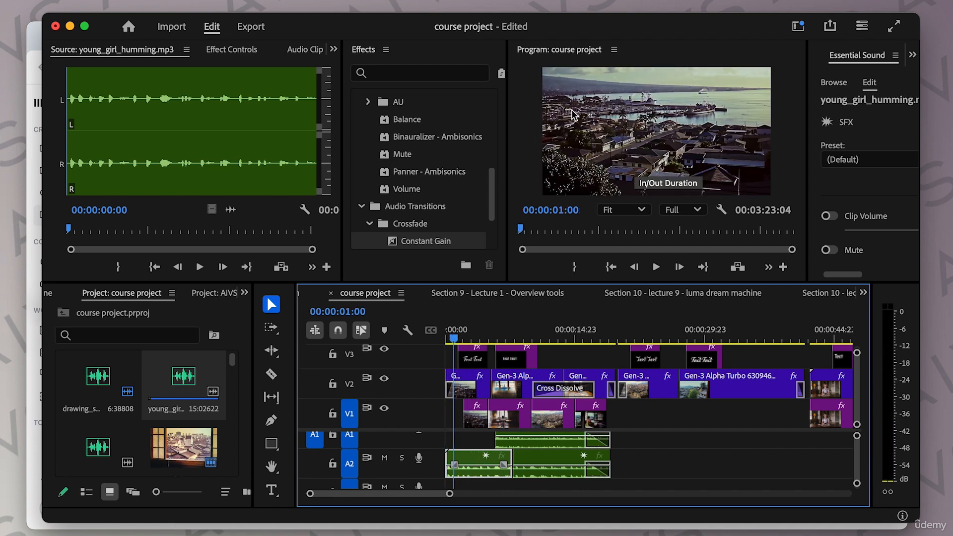
Step: Generate sound effects for 'a busy dockyard in the distance' and preview the generations
click(31, 44)
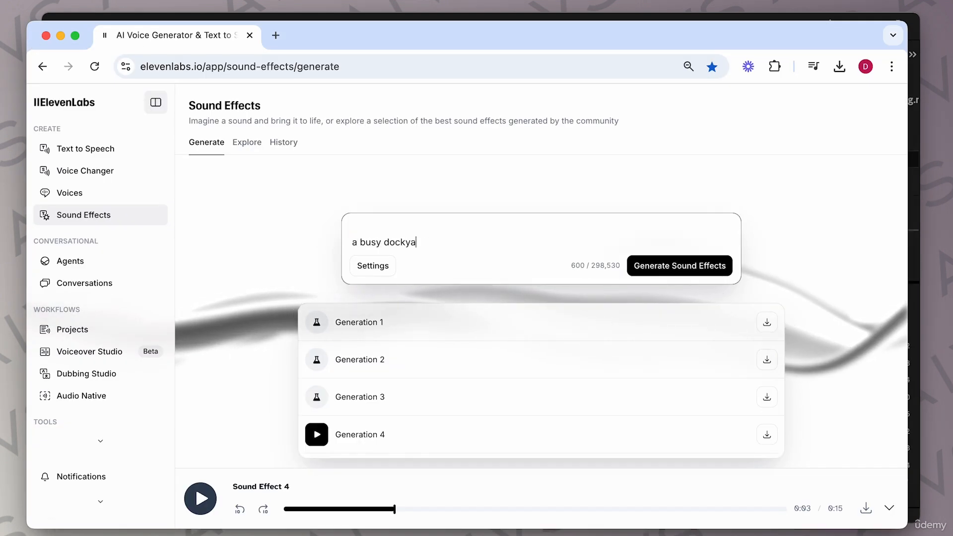
text(rd in the distance)
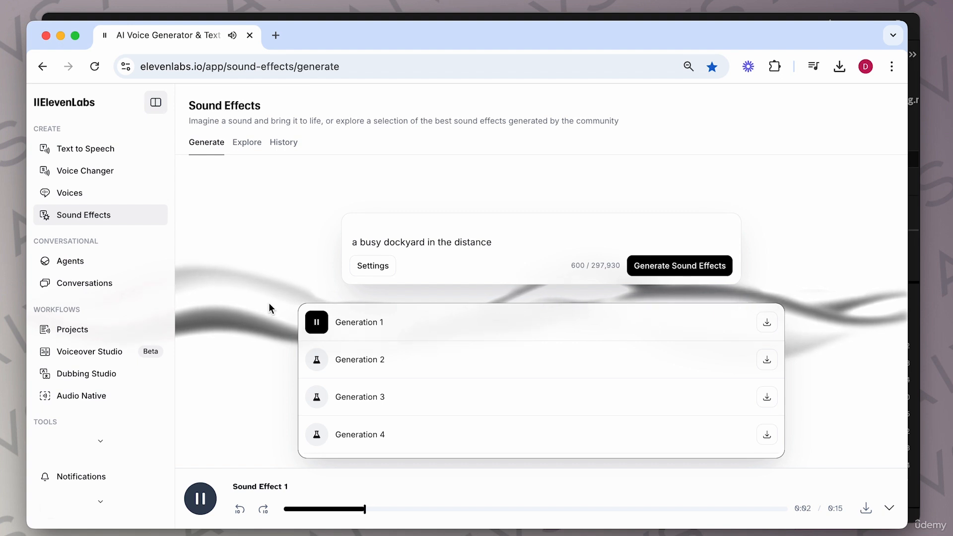
click(316, 360)
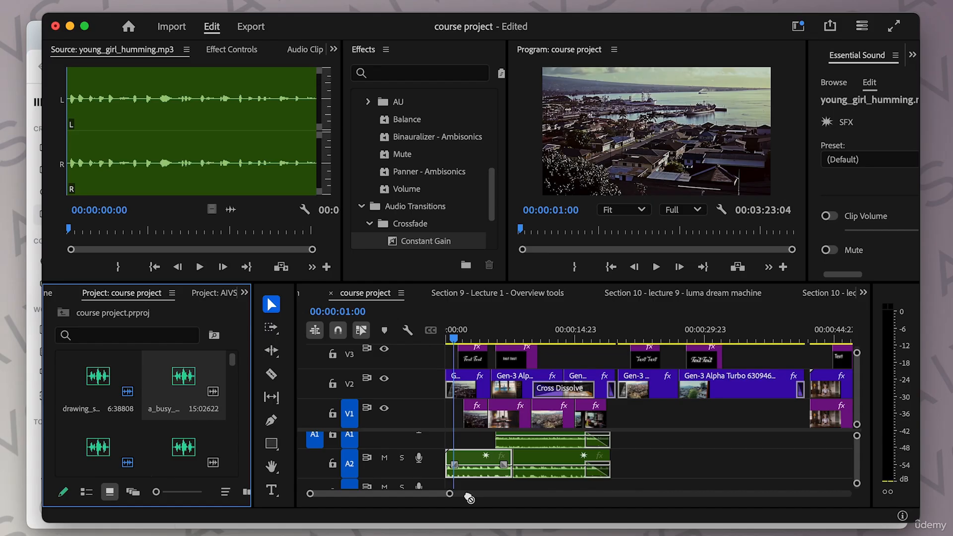
Step: Add the dockyard sound to track A3 at the sequence start and play the sequence from the beginning
drag(459, 491, 444, 486)
drag(477, 333, 493, 337)
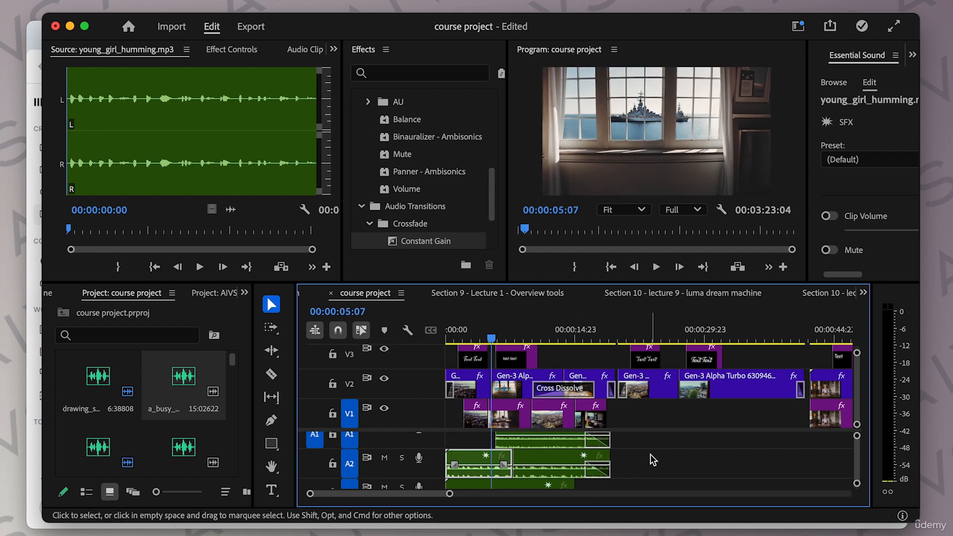
scroll(649, 458, down, 3)
drag(581, 443, 492, 444)
key(Home)
key(space)
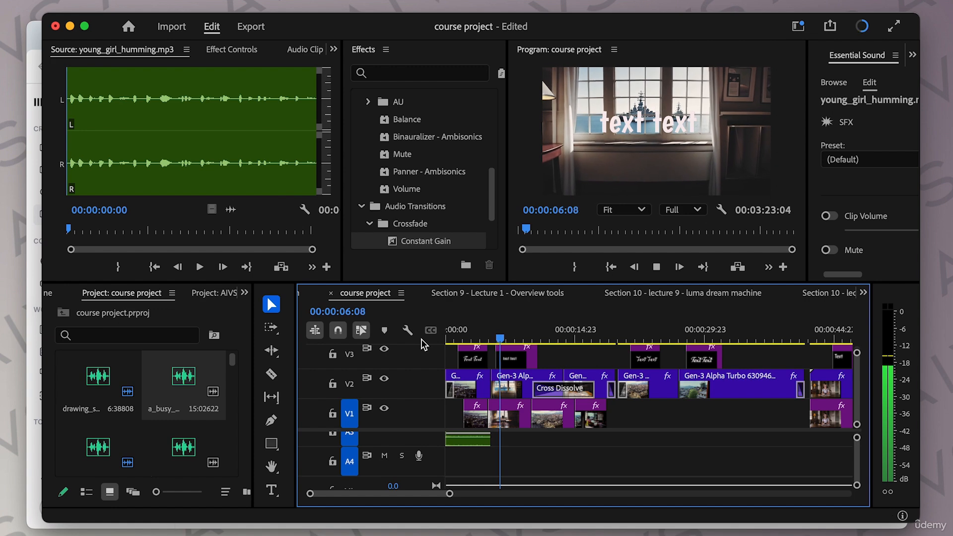
Step: Scrub through the rest of the sequence to review the soundtrack
scroll(535, 466, up, 3)
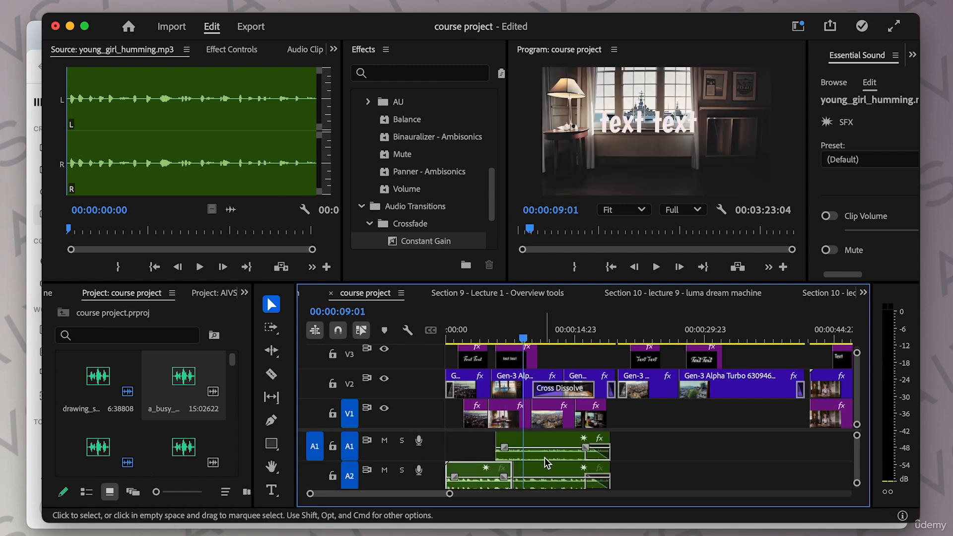
mouse_move(546, 457)
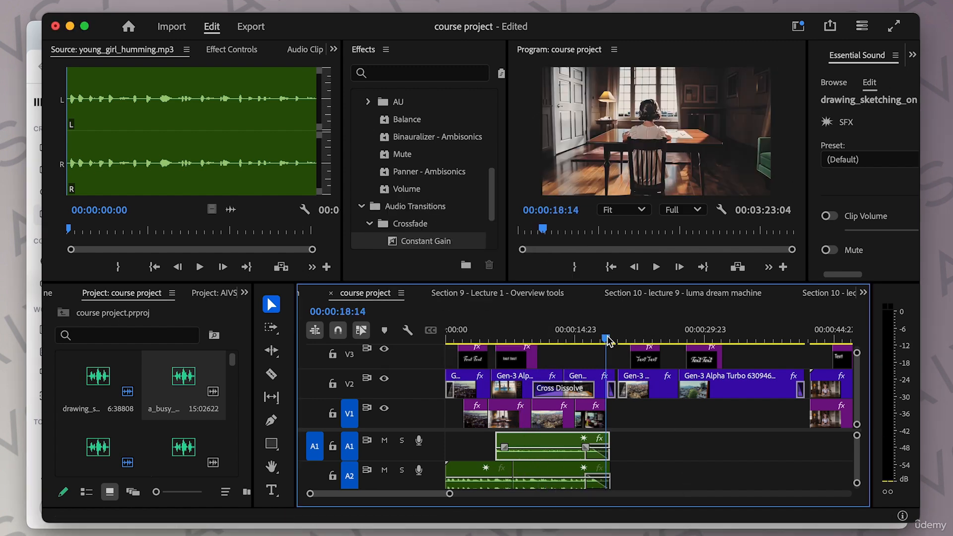
drag(609, 342, 642, 342)
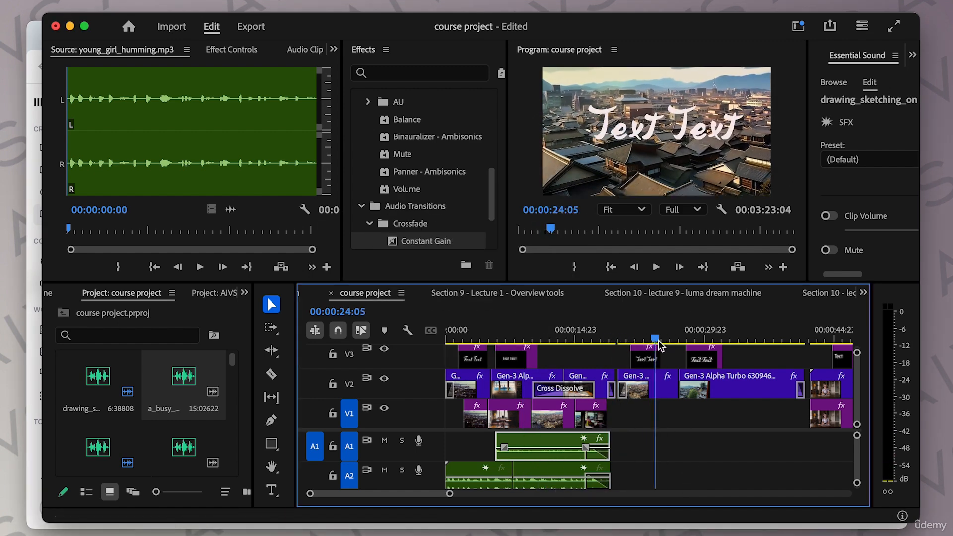
drag(678, 347, 825, 351)
scroll(722, 437, right, 5)
drag(643, 340, 775, 342)
scroll(749, 358, right, 3)
scroll(750, 357, right, 2)
mouse_move(601, 341)
mouse_down()
mouse_move(740, 343)
mouse_move(740, 351)
mouse_move(713, 348)
mouse_up()
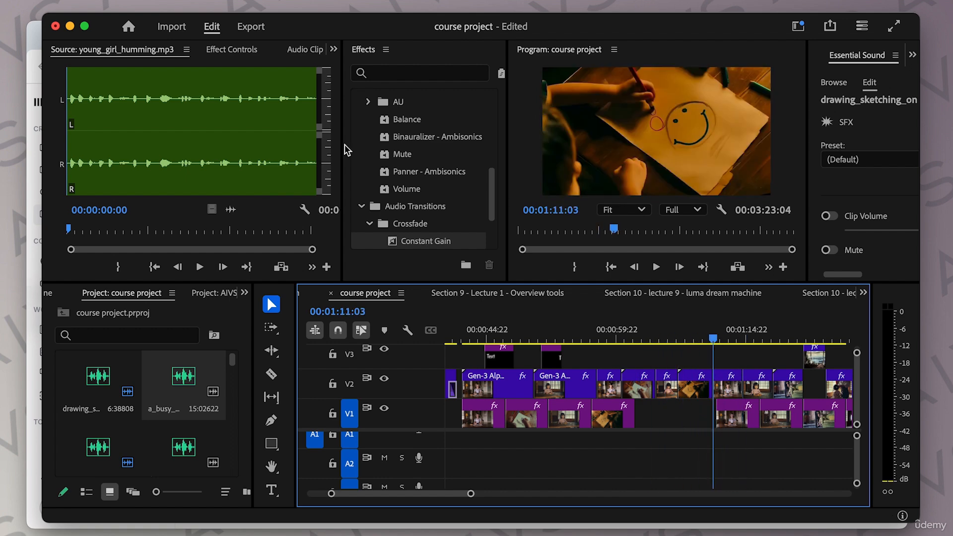
Step: Switch to ElevenLabs and preview the first three generations for 'footsteps on a wooden floor'
click(35, 36)
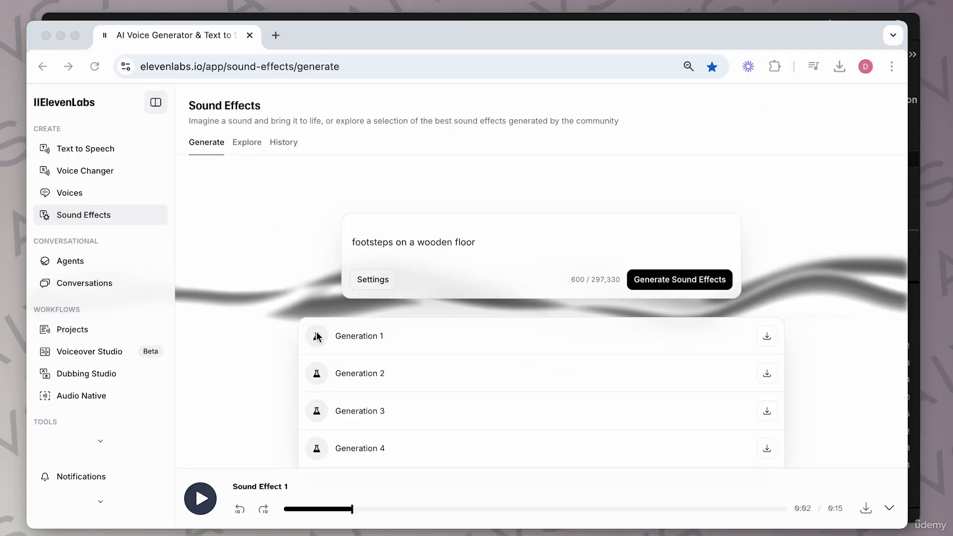
click(317, 336)
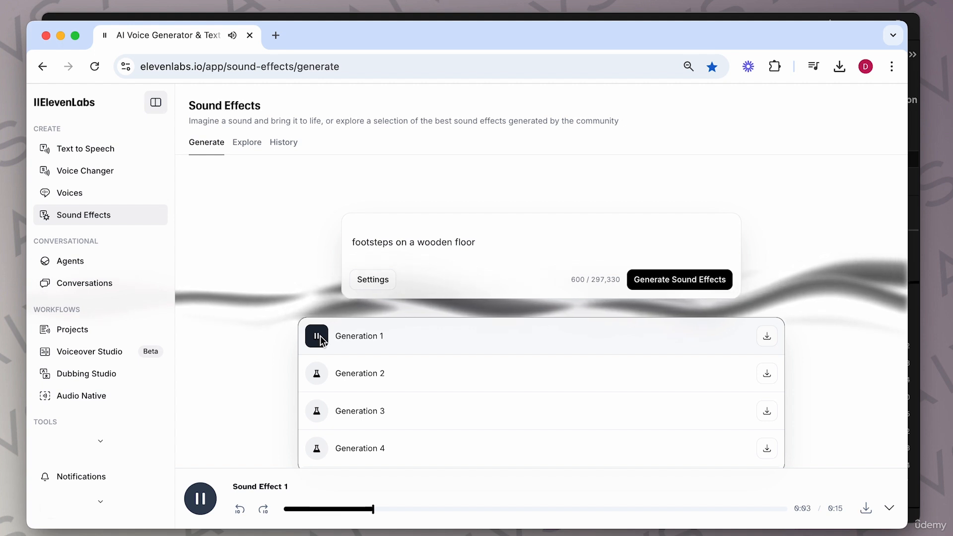
click(317, 374)
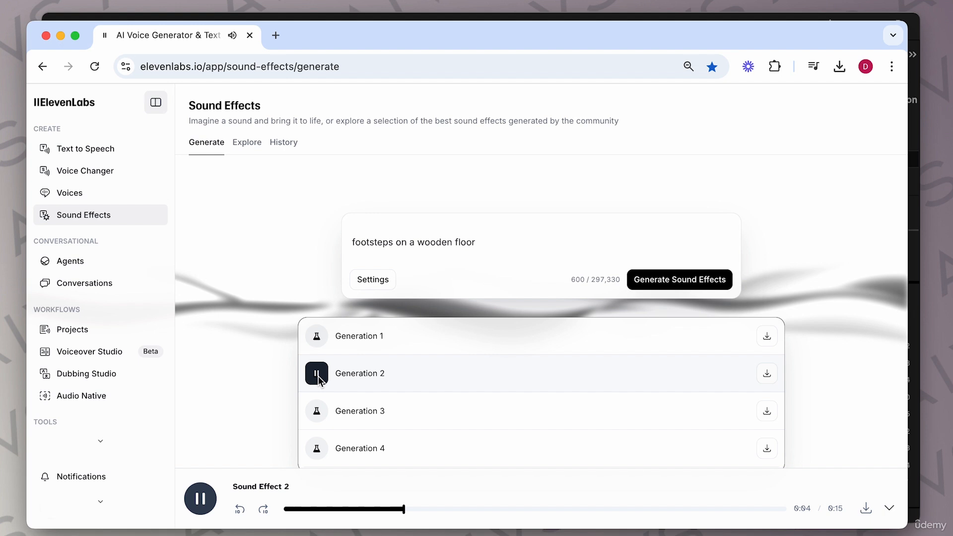
click(316, 411)
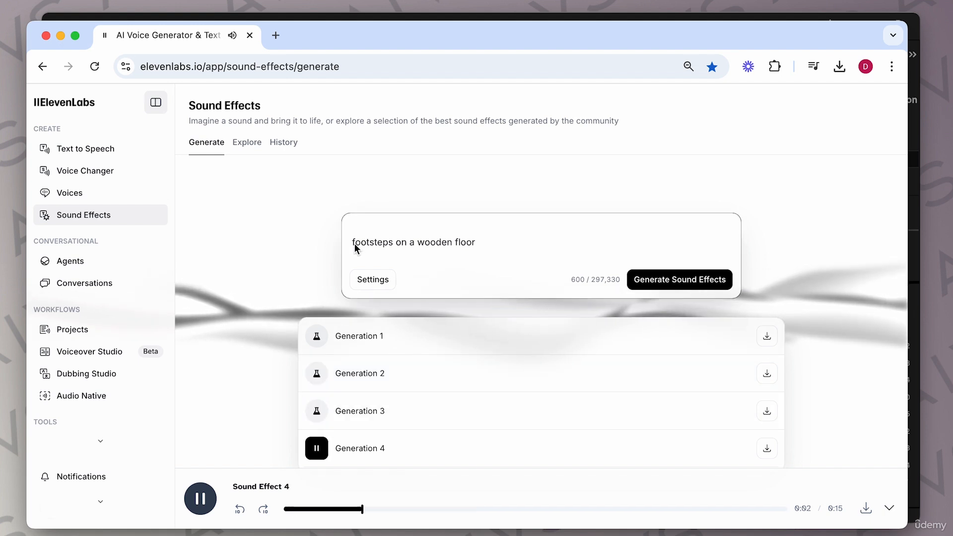
Step: Change the prompt to 'quick footsteps on a wooden floor' and generate new sound effects
click(355, 243)
text(quick)
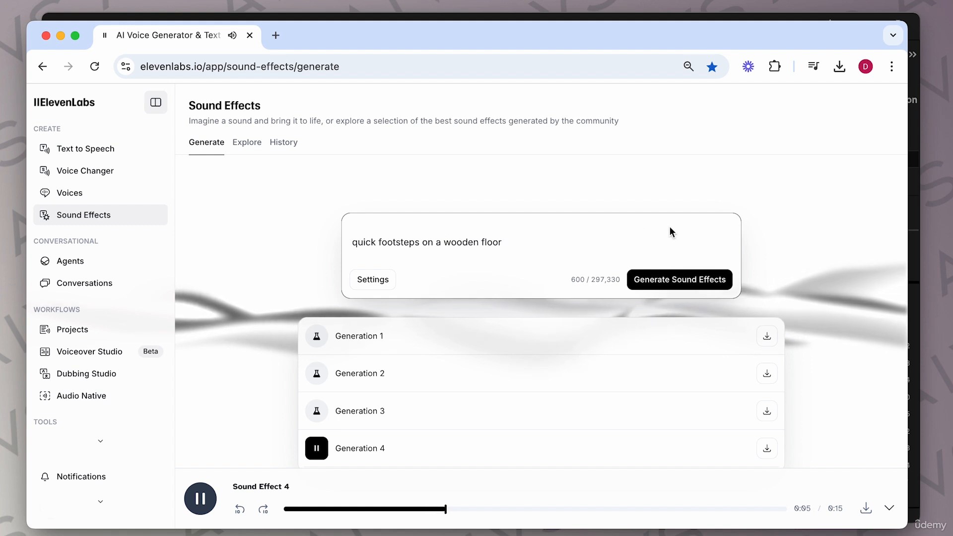
click(666, 279)
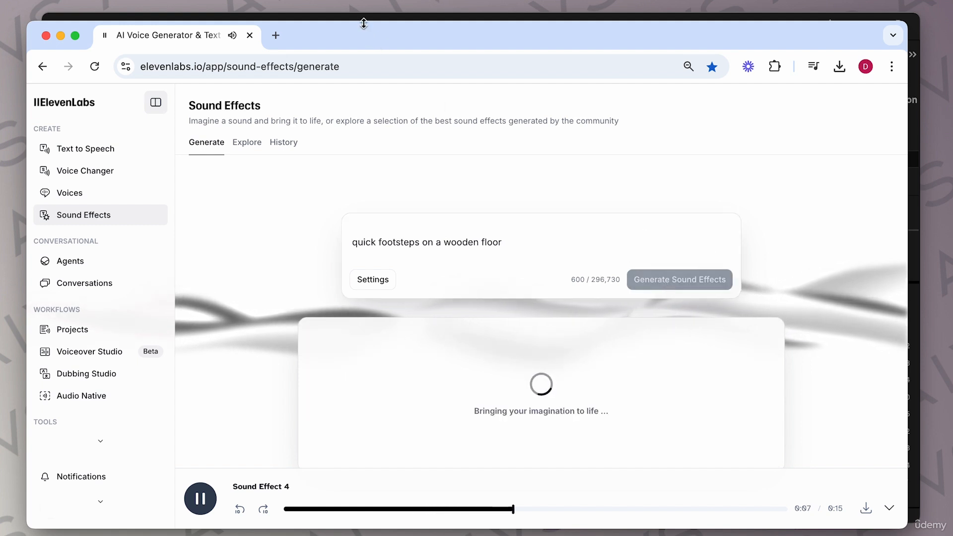
click(404, 16)
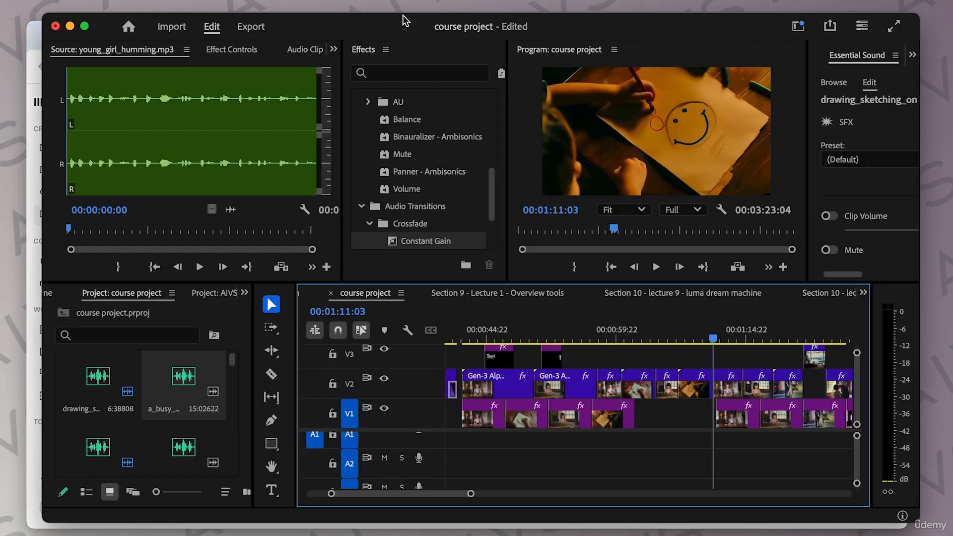
drag(630, 339, 716, 350)
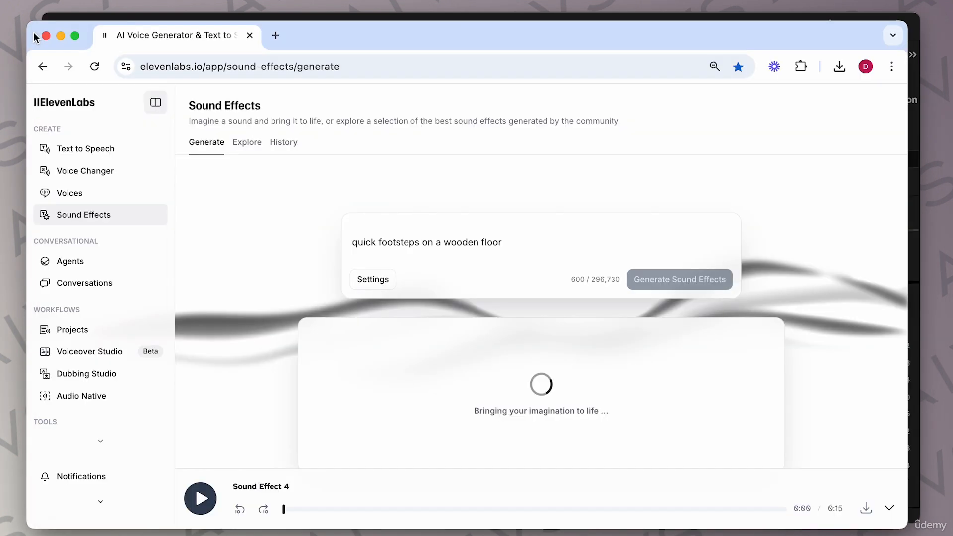
Step: Preview generations 2, 3 and 4 of the quick footsteps sound
click(316, 374)
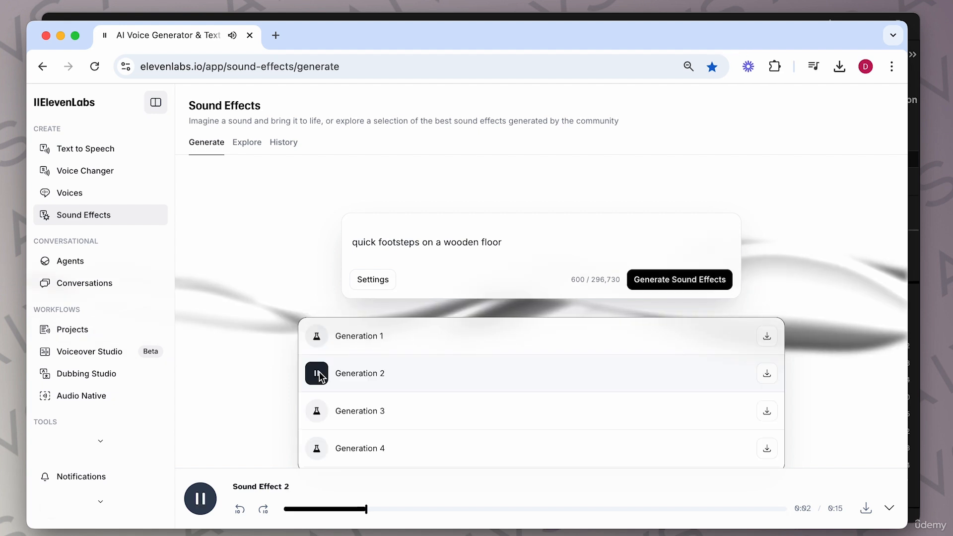
click(317, 412)
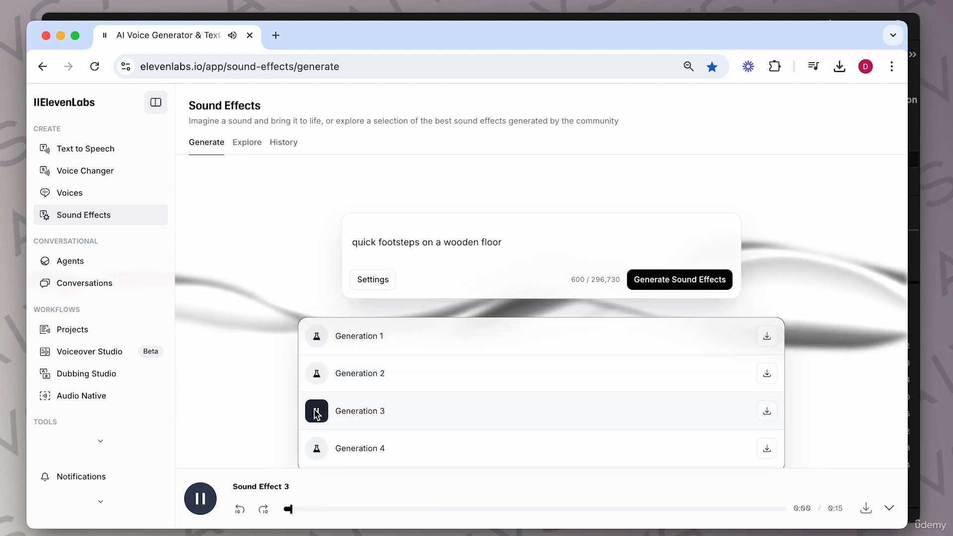
click(318, 449)
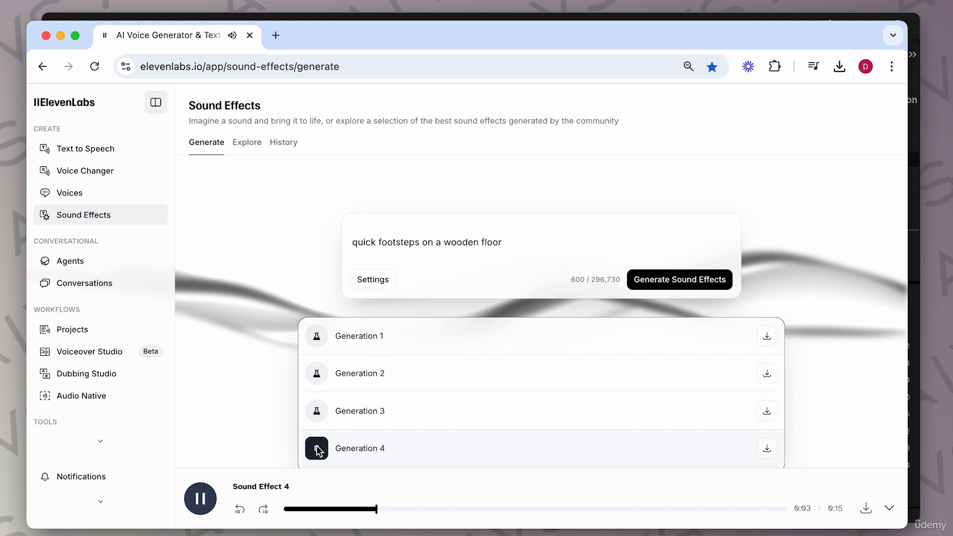
Step: Download quick footsteps generations 4 and 2
click(767, 449)
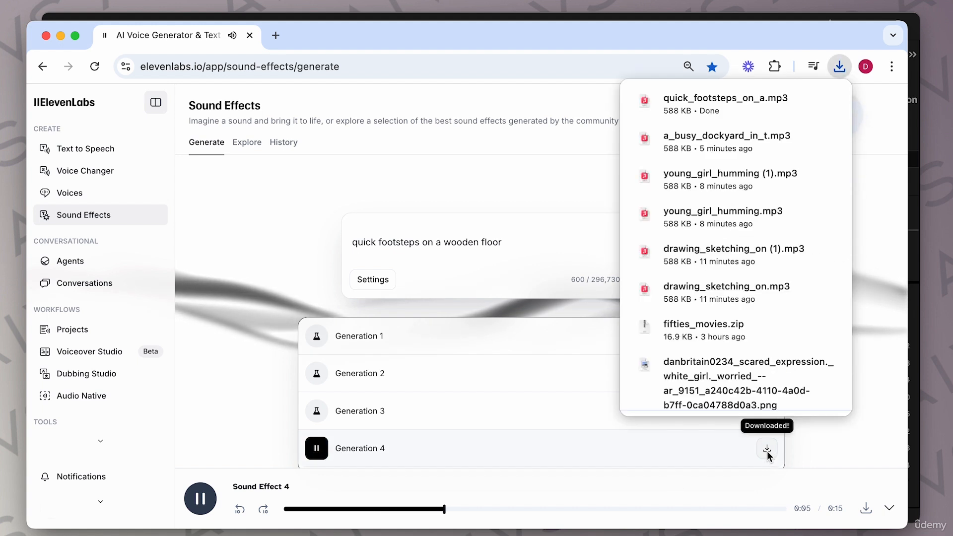
click(584, 373)
click(768, 377)
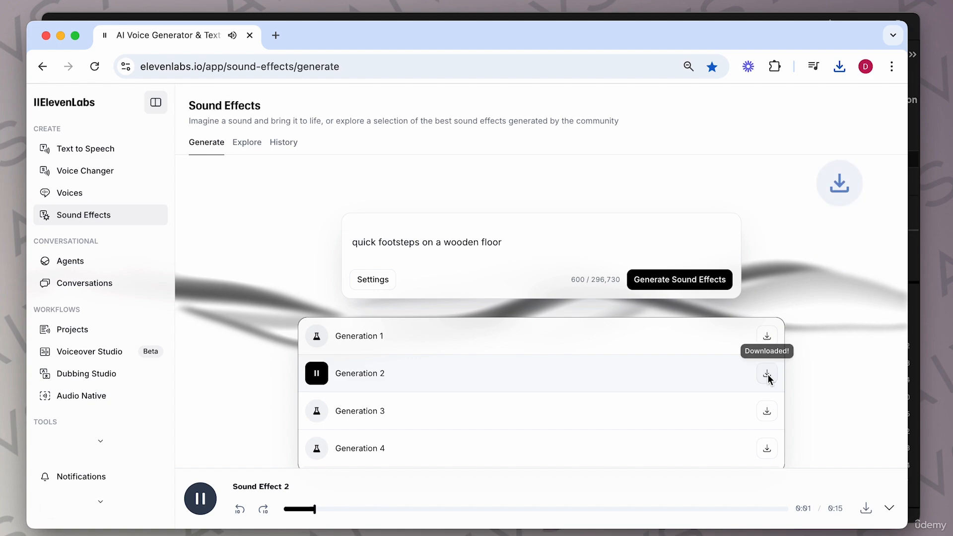
Step: Split the quick footsteps clip on track A1 at the playhead with the Razor tool
key(space)
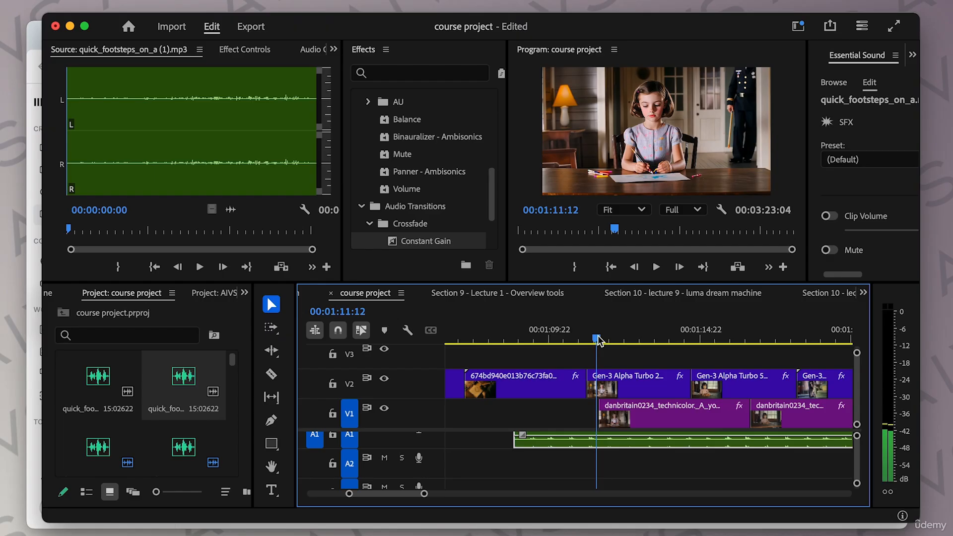
drag(596, 348, 694, 364)
click(272, 376)
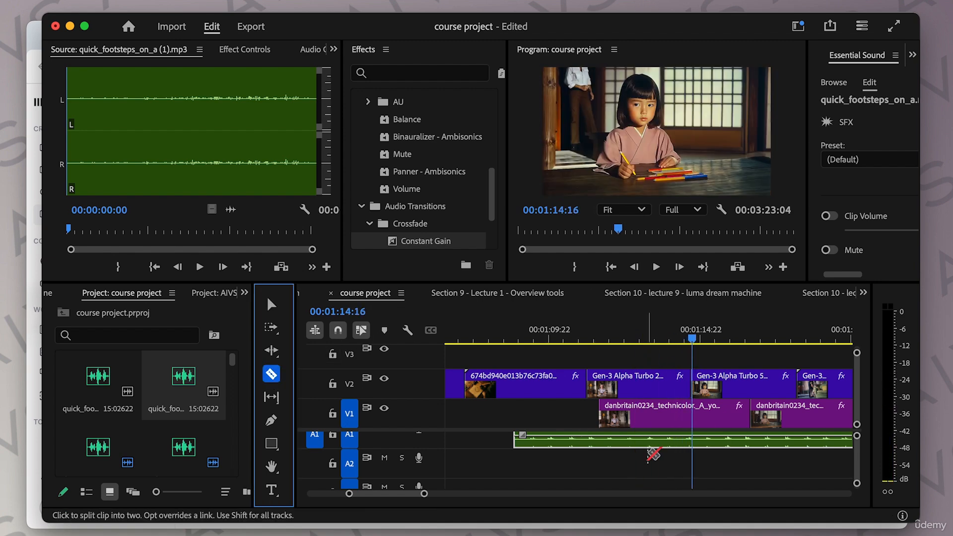
click(696, 443)
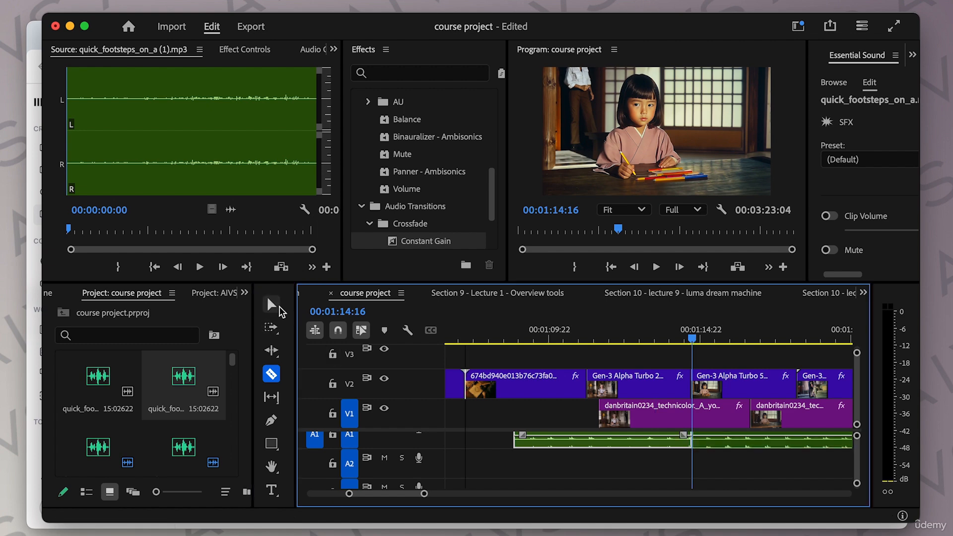
Step: Trim and reposition the footsteps clip pieces on tracks A1 and A2 under the drawing shots
click(272, 304)
drag(733, 445, 701, 445)
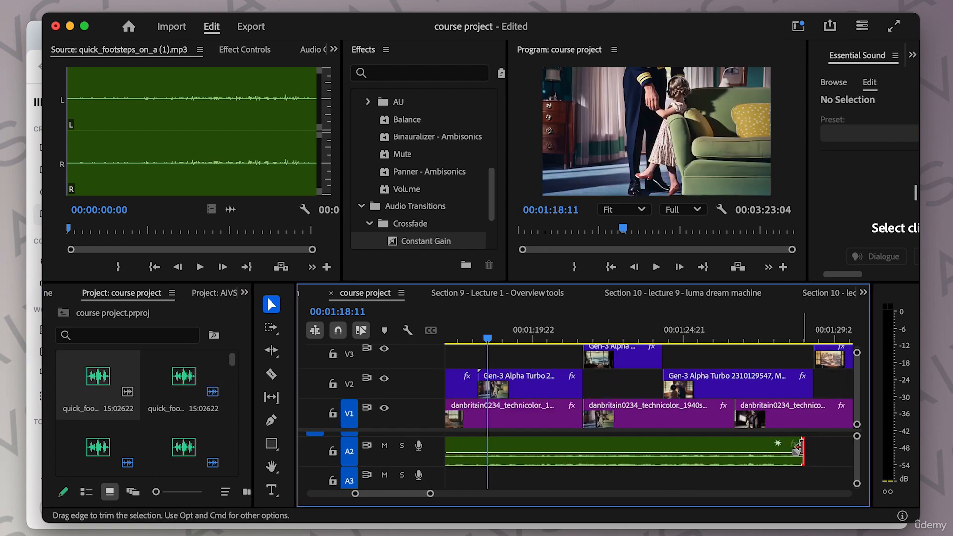
drag(801, 447, 487, 440)
drag(432, 491, 459, 494)
scroll(694, 451, up, 2)
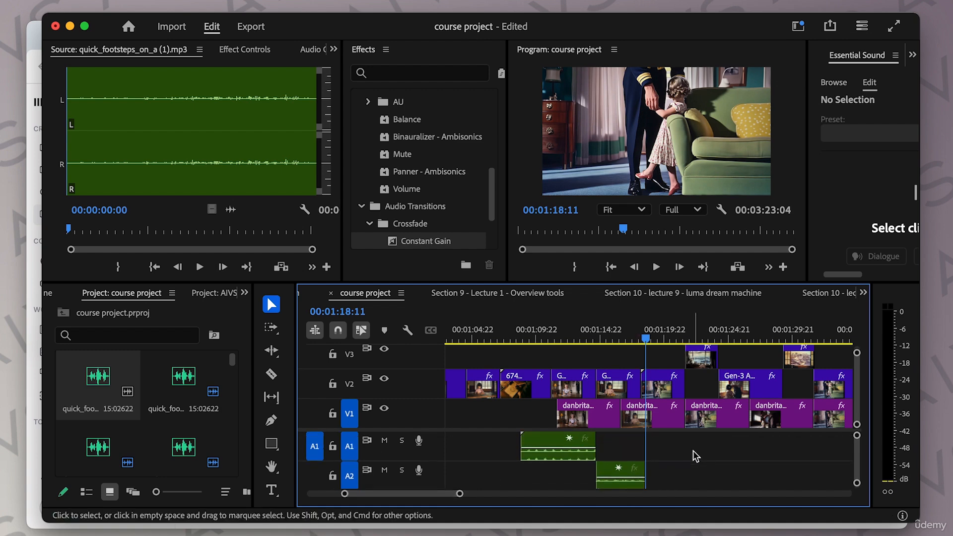
Step: Scroll and scrub through the later part of the sequence to review the footsteps placement
scroll(579, 341, right, 3)
drag(579, 341, 800, 331)
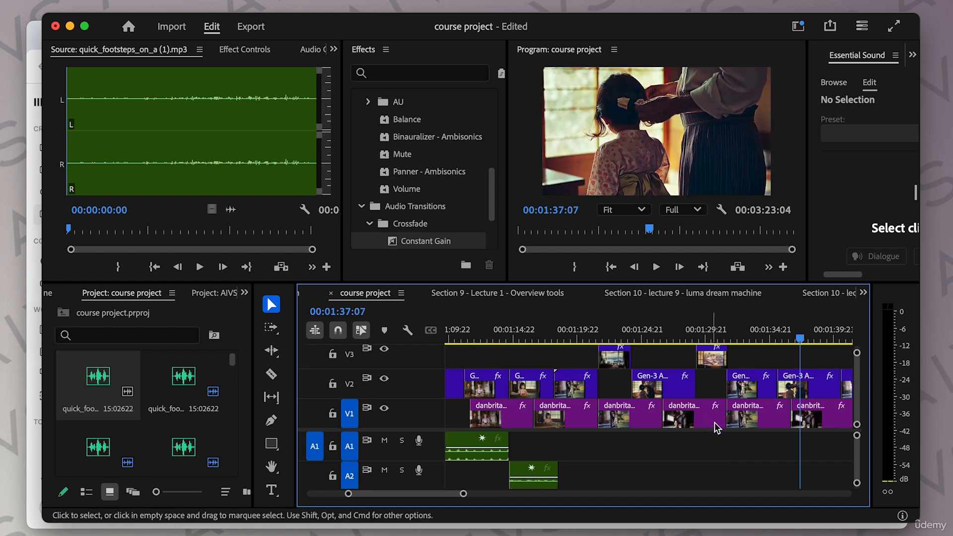
scroll(715, 447, right, 5)
drag(628, 340, 805, 338)
scroll(749, 433, right, 6)
mouse_move(478, 338)
mouse_down()
mouse_move(577, 339)
mouse_move(722, 361)
mouse_up()
Step: Replace the ElevenLabs prompt with 'war siren' and preview the generations
click(28, 52)
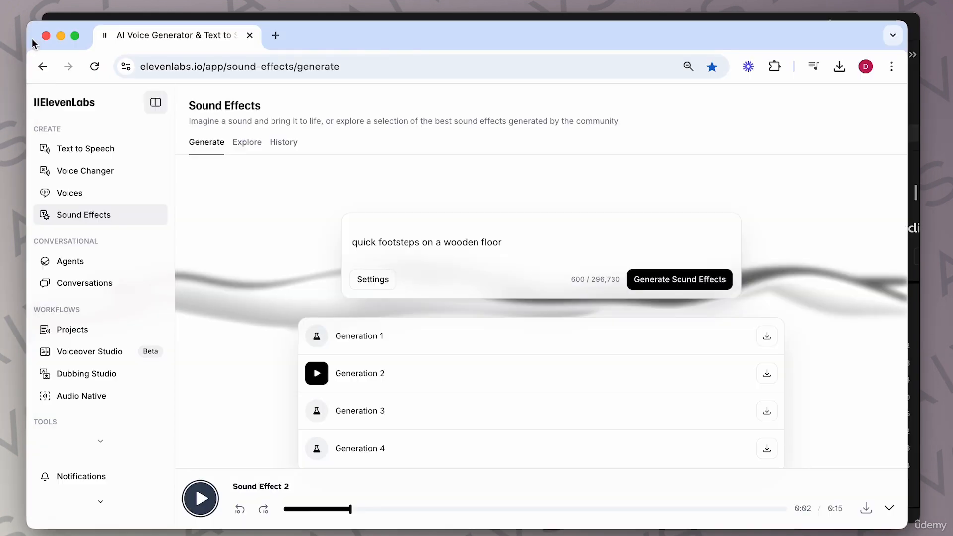
click(401, 246)
key(super+a)
text(war siren)
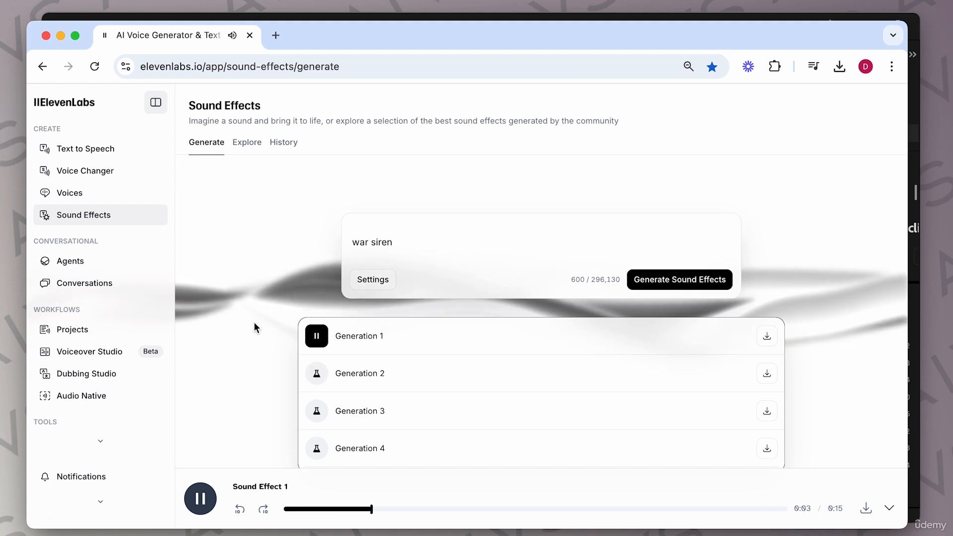
click(317, 374)
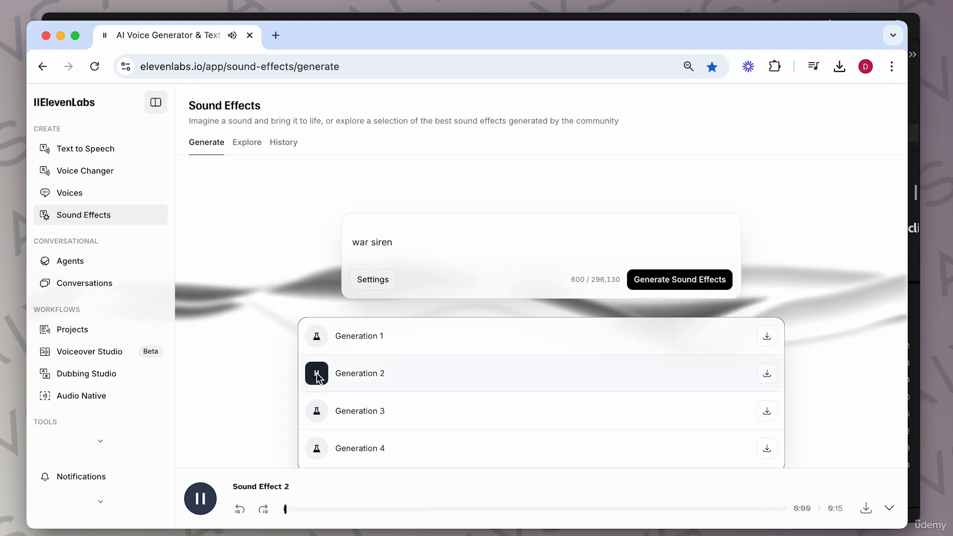
click(315, 410)
Step: Replace the prompt with 'explosions and planes flying, men shouting panic'
triple_click(424, 245)
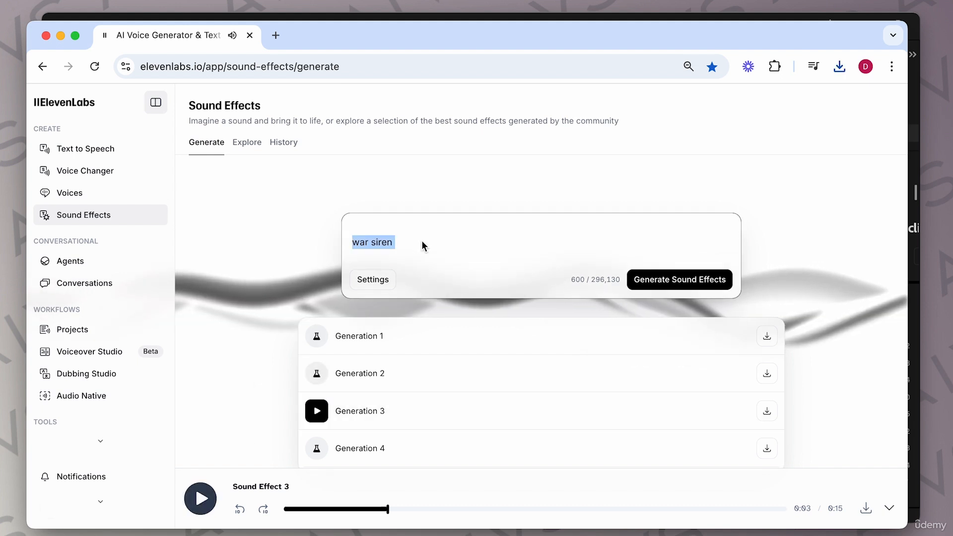
text(explsions and plan)
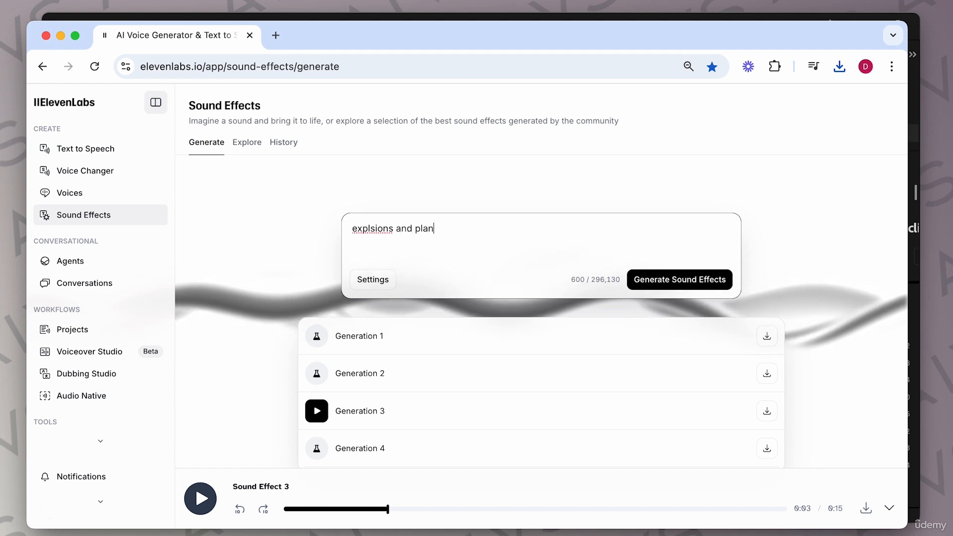
text(es fly)
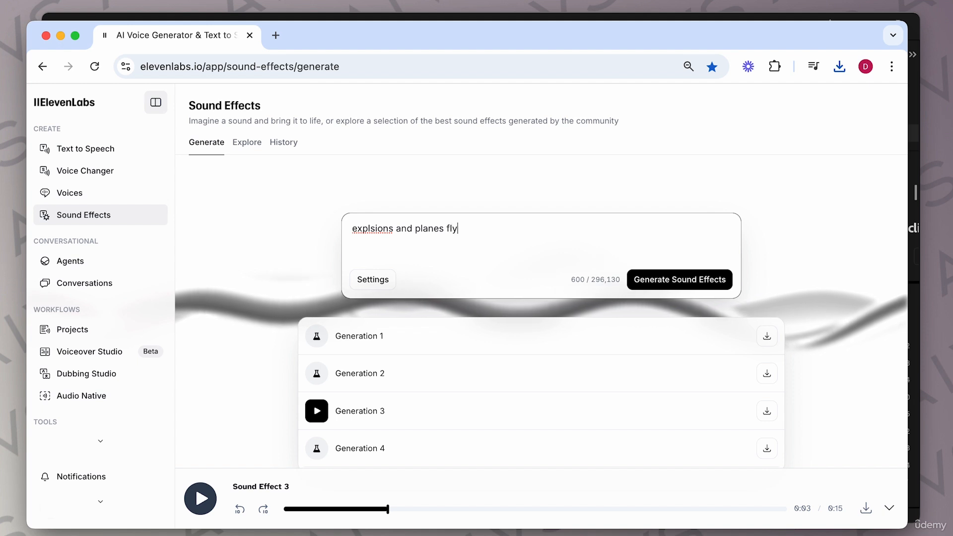
text(ing, men shouting panic)
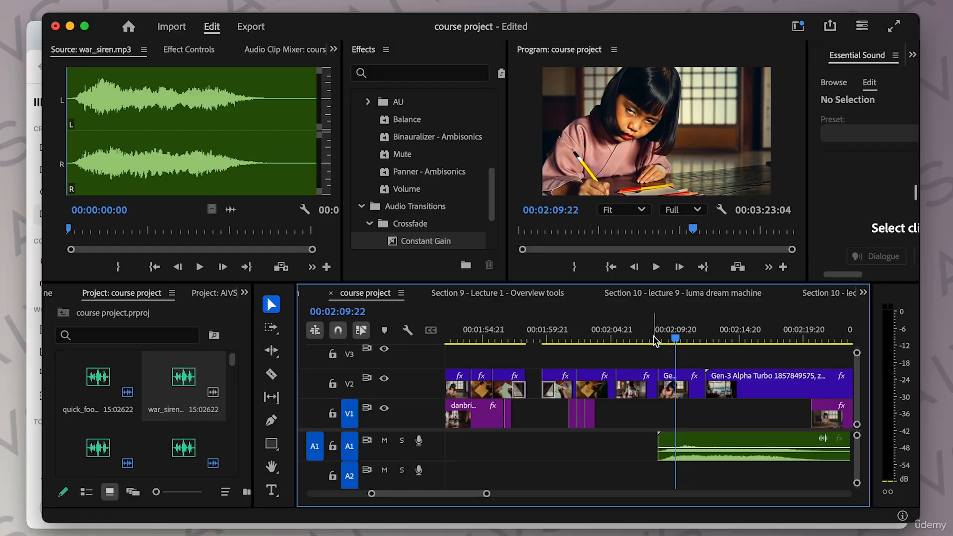
Step: Split the war siren clip on track A1 at the playhead and select its first segment
click(654, 338)
drag(654, 338, 712, 337)
click(271, 374)
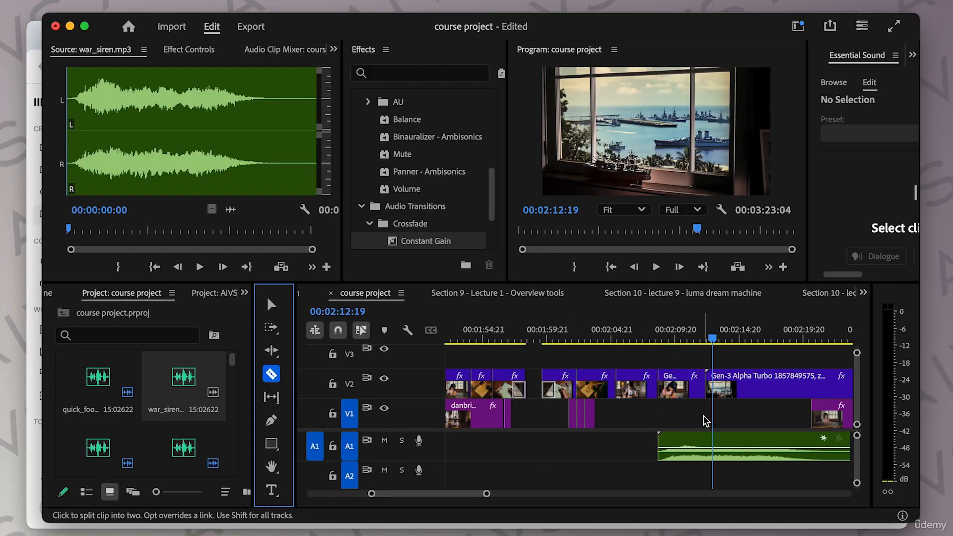
click(706, 446)
click(271, 303)
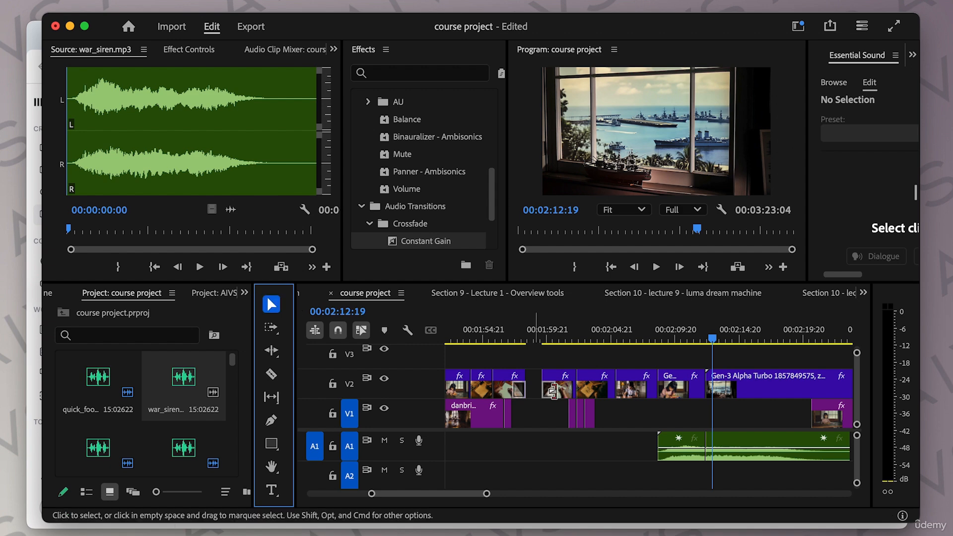
click(682, 440)
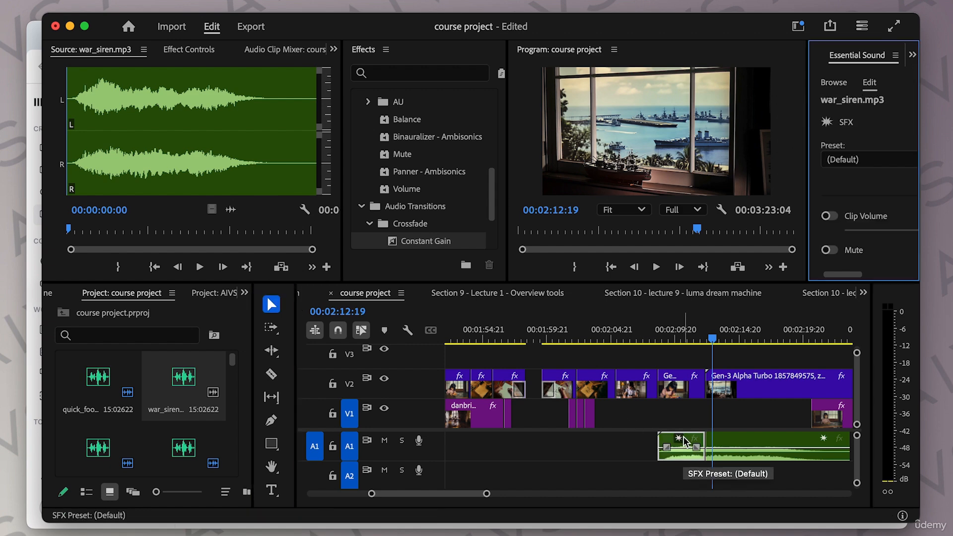
key(minus)
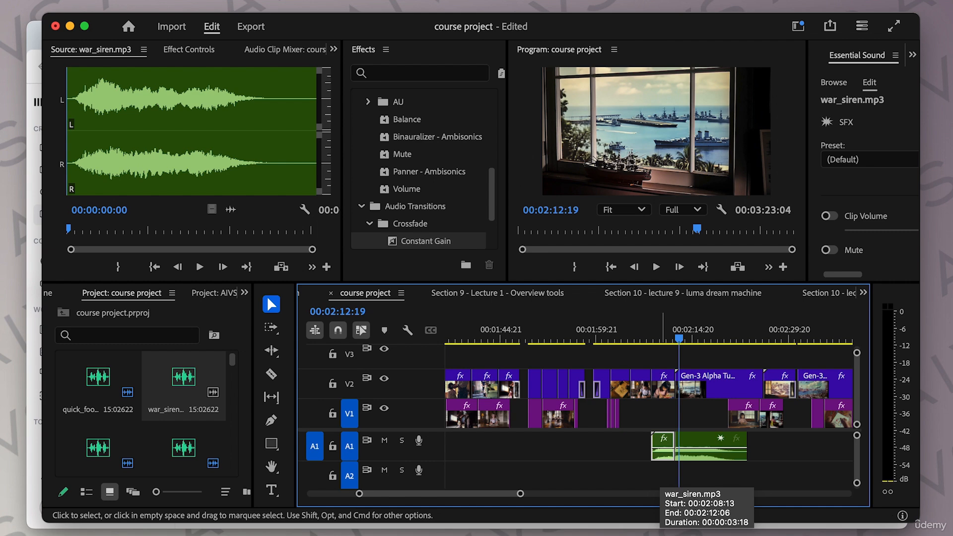
Step: Adjust the gain of the second war siren segment by -10 dB
click(701, 457)
key(g)
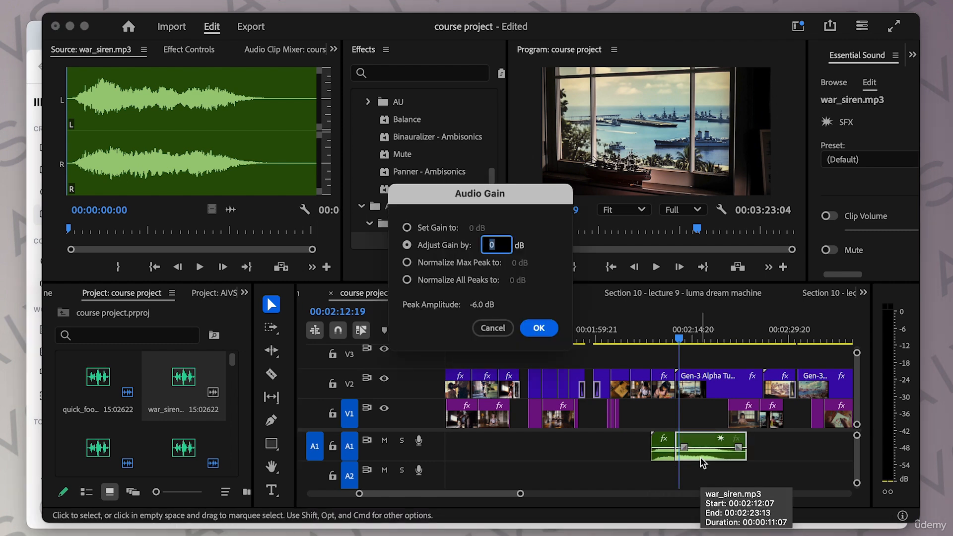
text(-10)
key(Return)
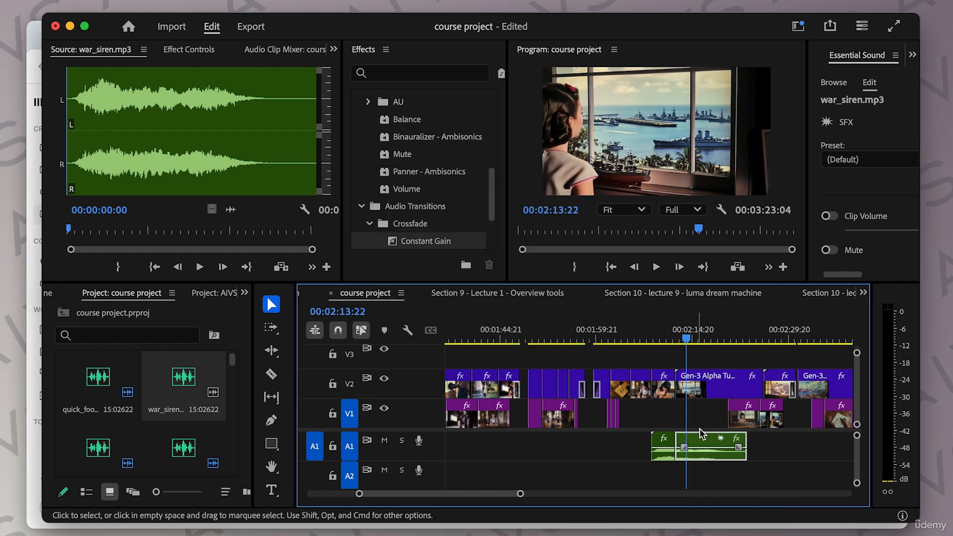
Step: Split the war siren clip again at the playhead and move the latter segment further right on A1
click(271, 374)
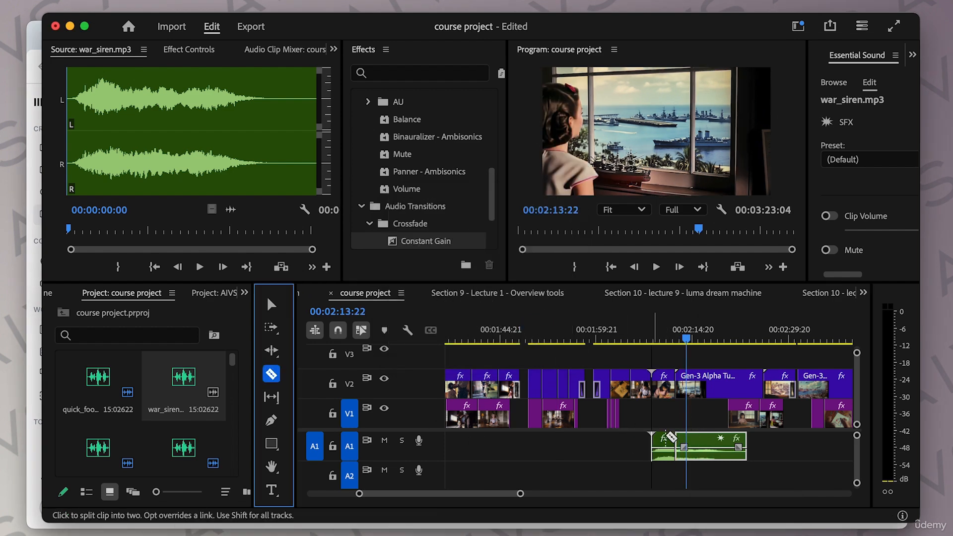
click(687, 445)
click(271, 303)
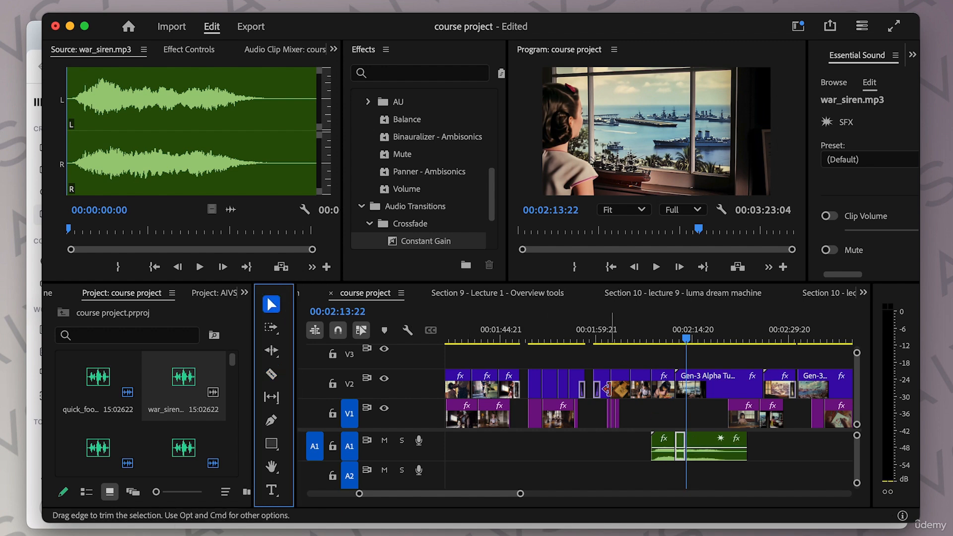
drag(727, 340, 772, 339)
drag(707, 442, 783, 443)
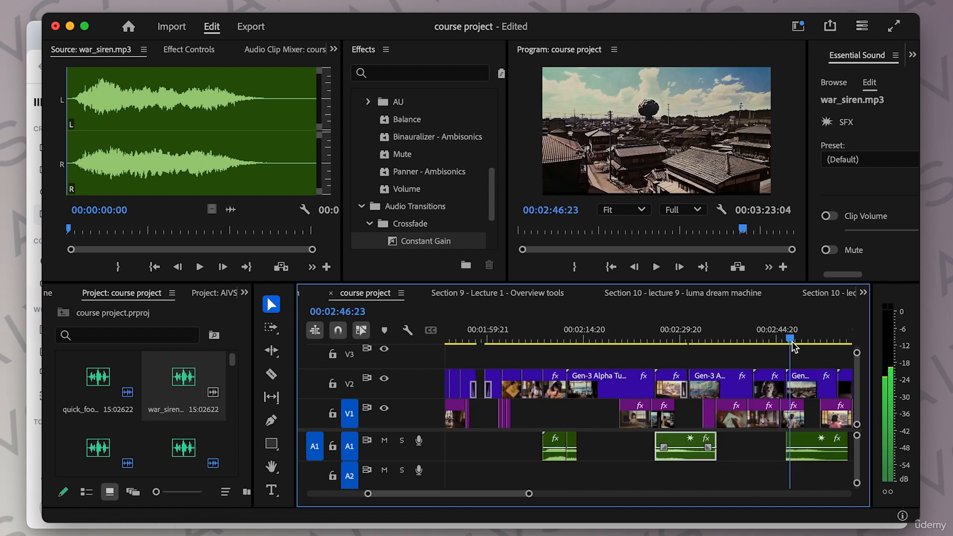
scroll(777, 441, right, 2)
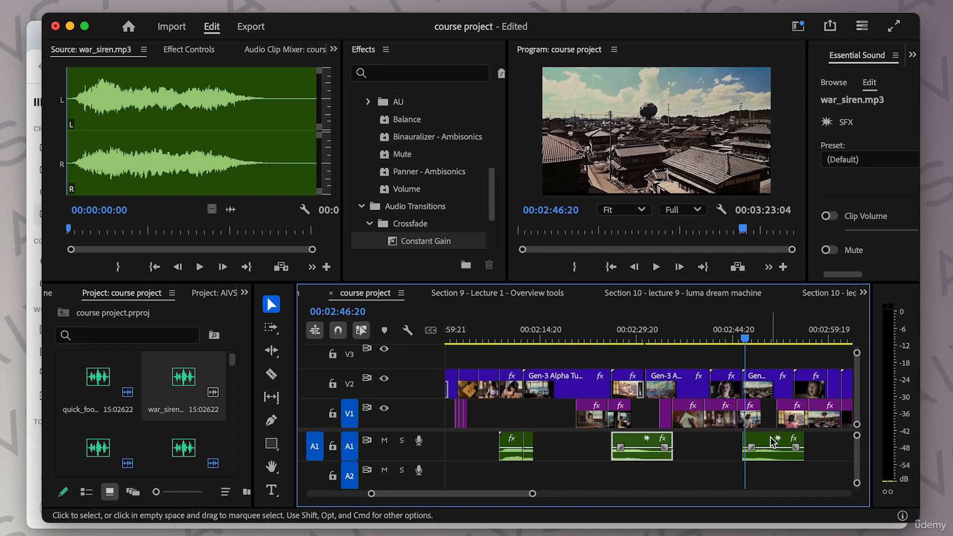
drag(771, 437, 769, 437)
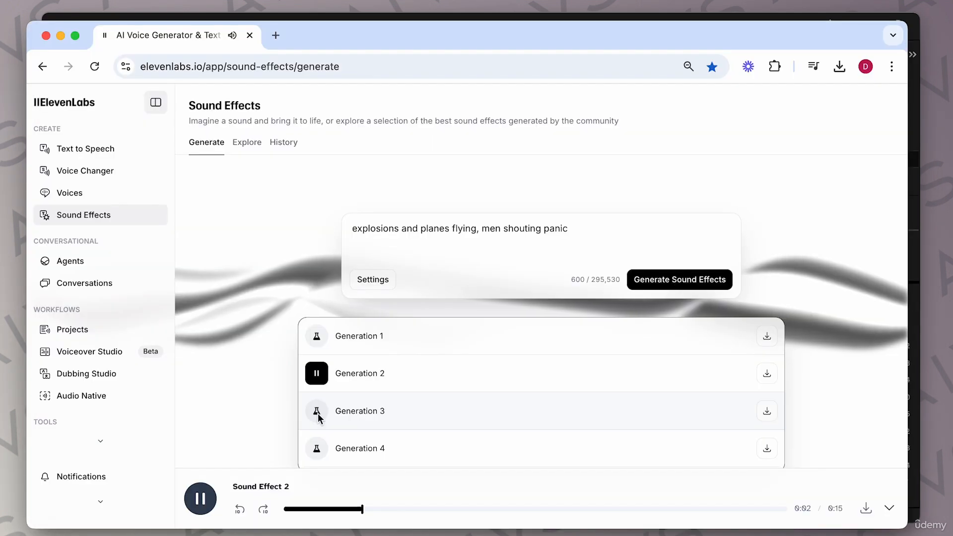
Step: Preview generation 4 of the explosions and planes sound effect
click(315, 447)
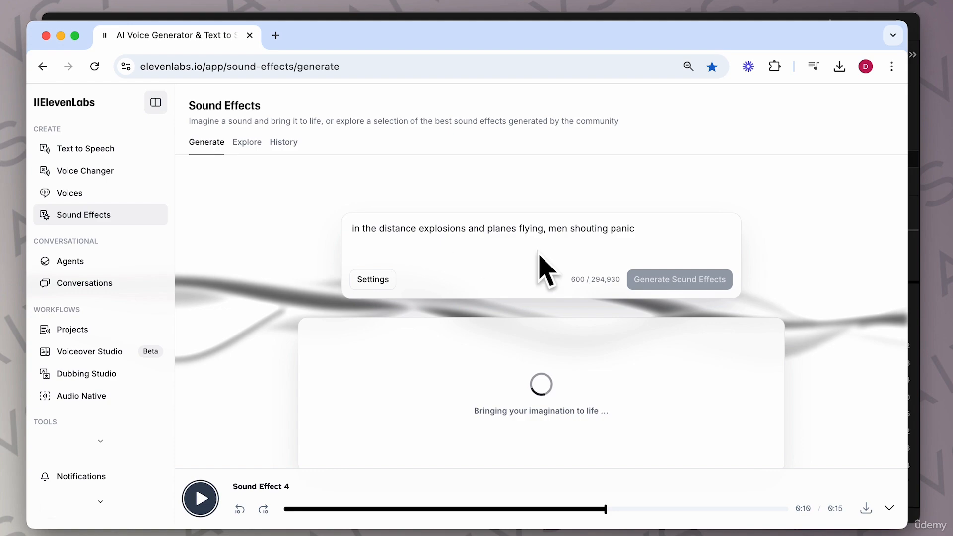
Step: Return to the editor and apply an audio gain adjustment to the later war siren segment on track A1
click(508, 16)
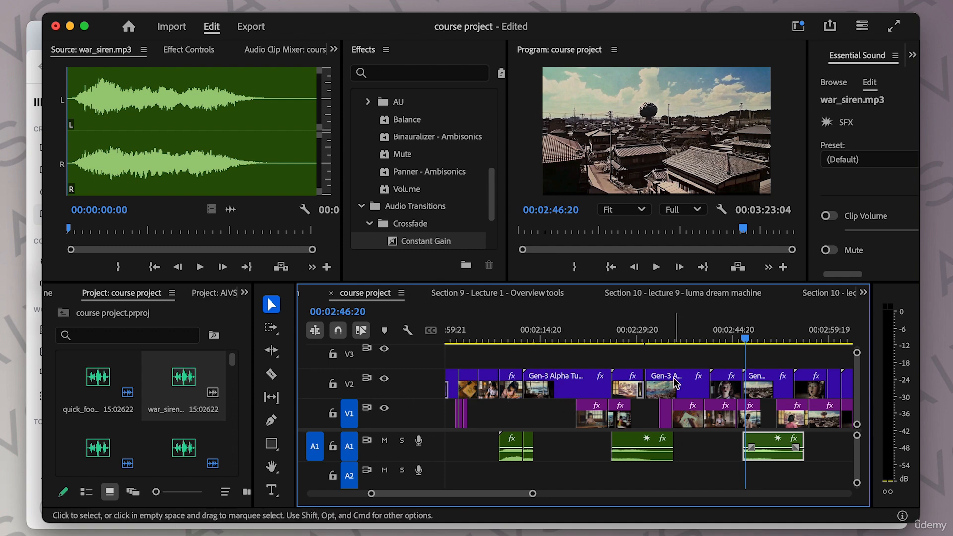
drag(724, 339, 770, 339)
scroll(737, 356, right, 5)
click(652, 437)
click(632, 440)
key(g)
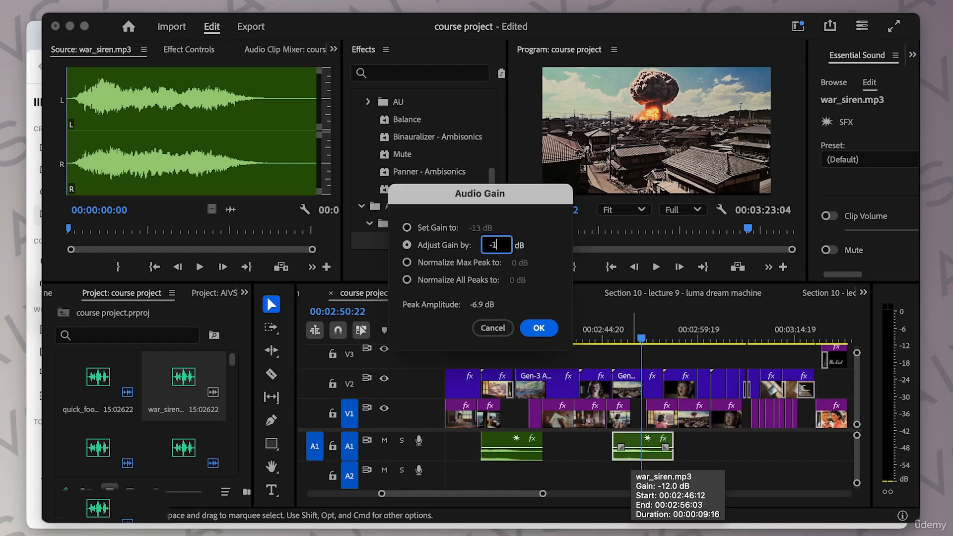
key(Return)
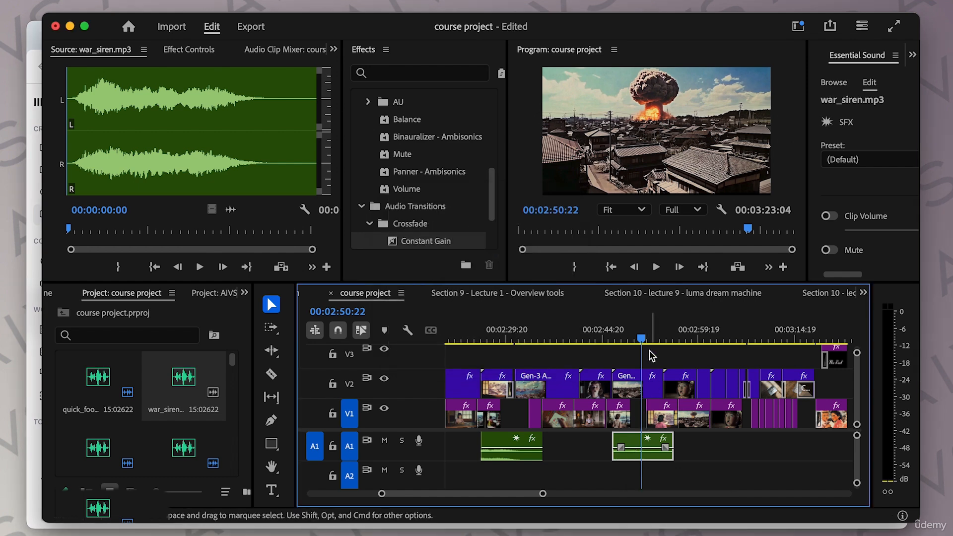
Step: Preview generation 3 of the explosions and planes sound effect and download it
mouse_move(643, 341)
mouse_down()
mouse_move(833, 345)
mouse_move(649, 343)
mouse_up()
click(40, 45)
key(space)
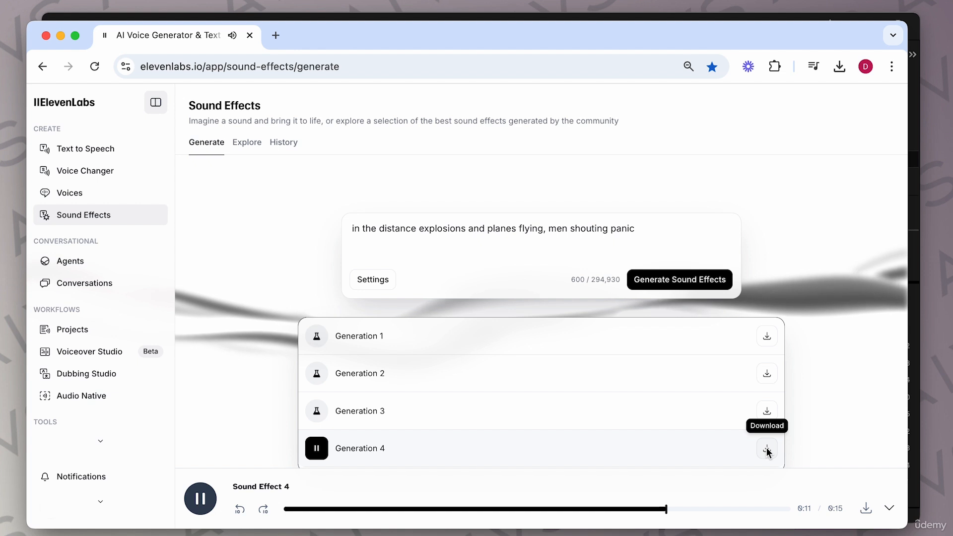
click(600, 422)
click(768, 412)
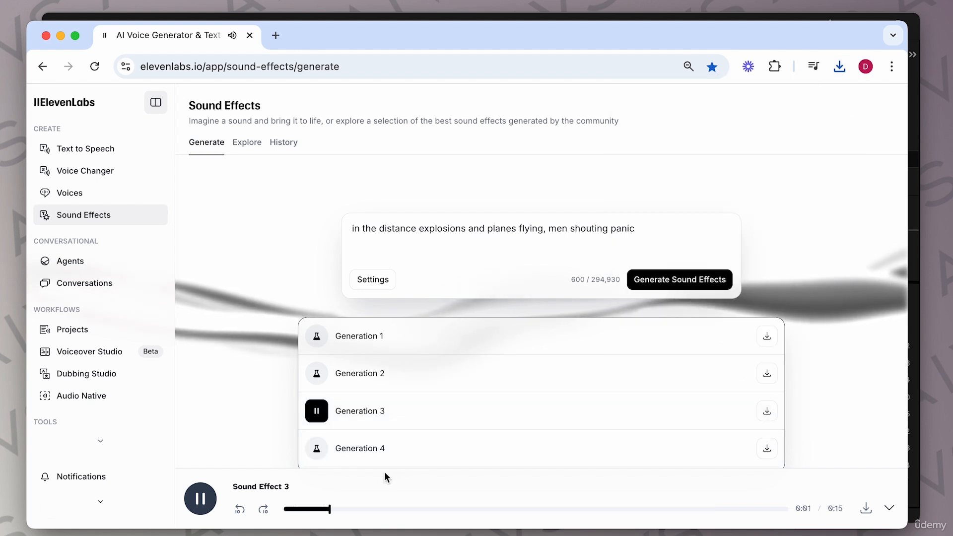
click(201, 498)
Step: Open the downloaded in_the_distance explosion clip in the source monitor and mark in and out points
click(462, 17)
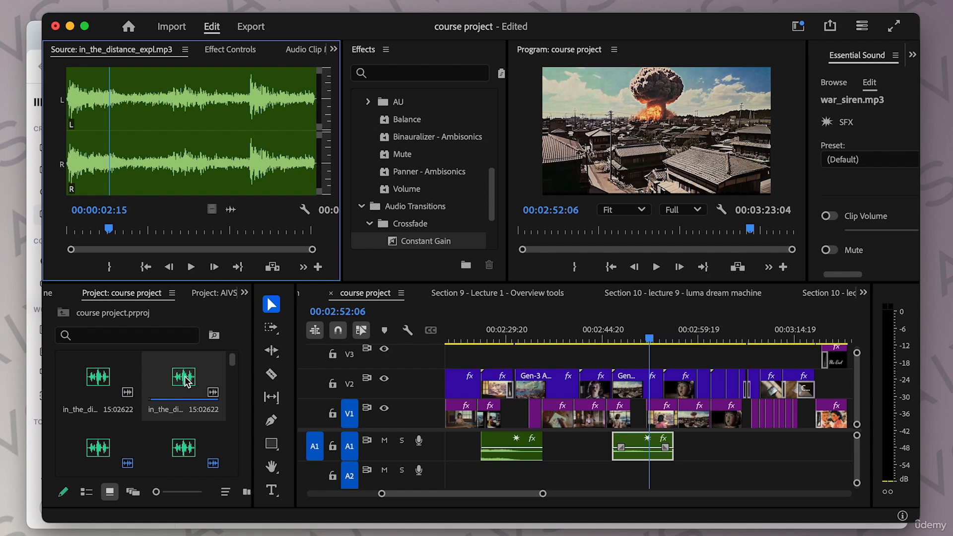
click(525, 338)
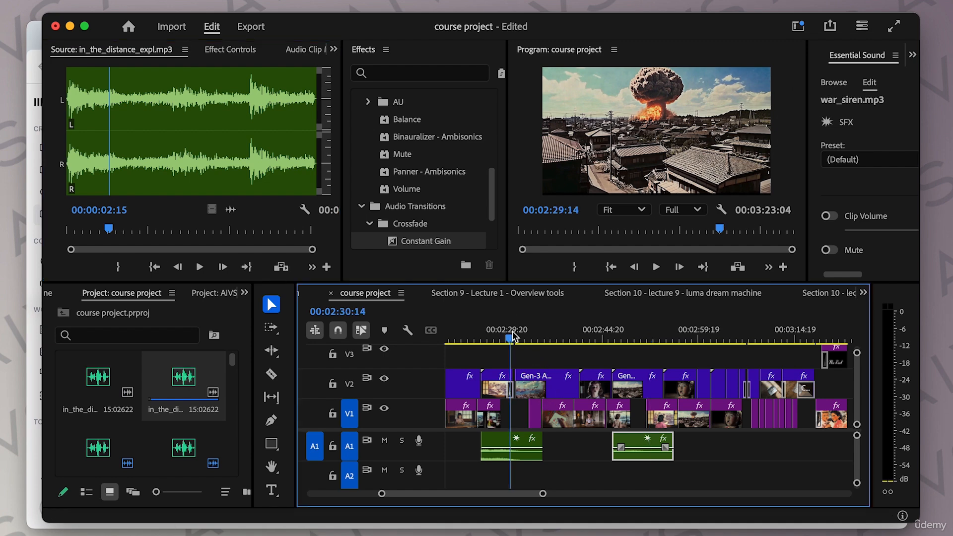
mouse_move(525, 338)
mouse_down()
mouse_move(488, 338)
mouse_move(567, 339)
mouse_up()
scroll(584, 354, left, 5)
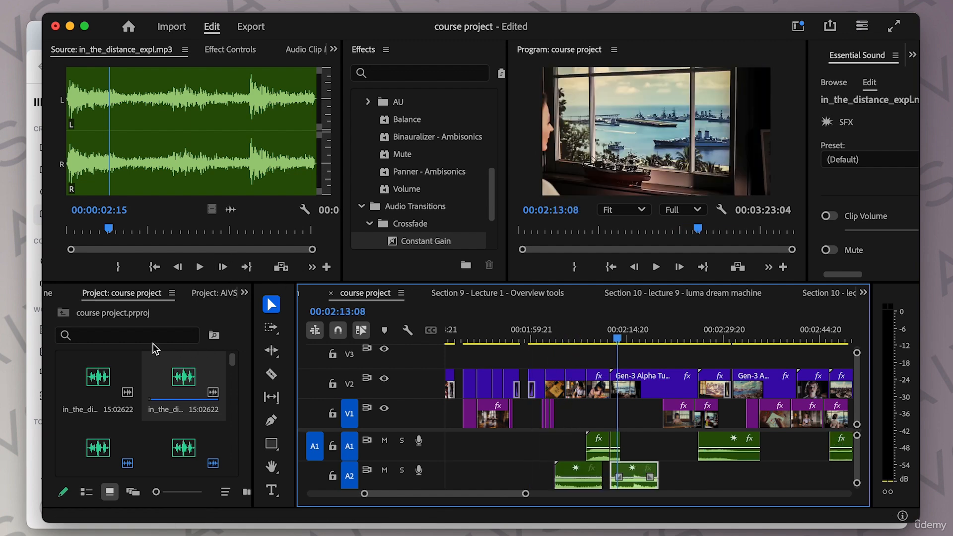
double_click(109, 373)
click(81, 229)
key(i)
key(o)
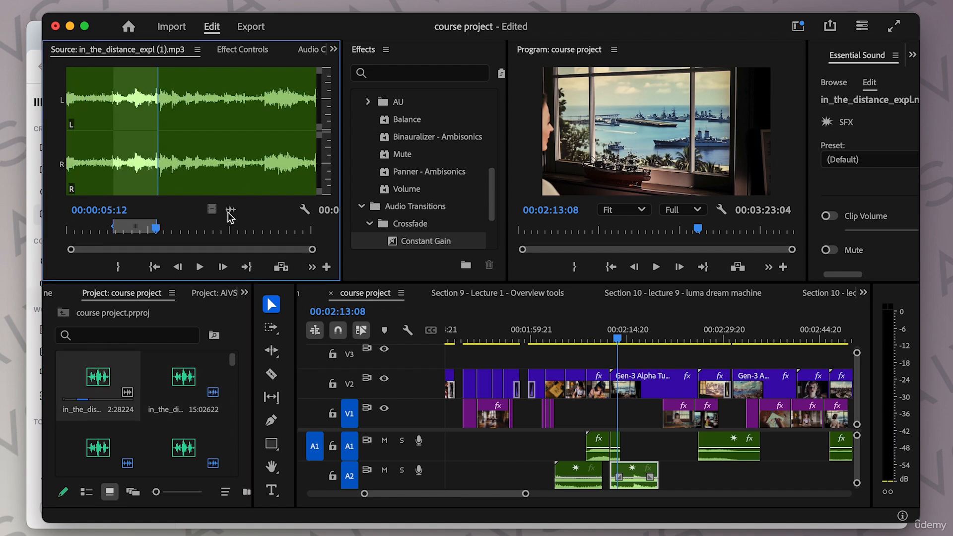
Step: Place the marked explosion section on track A2, rearrange the explosion clips between A1 and A2, and trim the A1 clip's end
drag(605, 401, 665, 452)
key(space)
drag(724, 450, 723, 470)
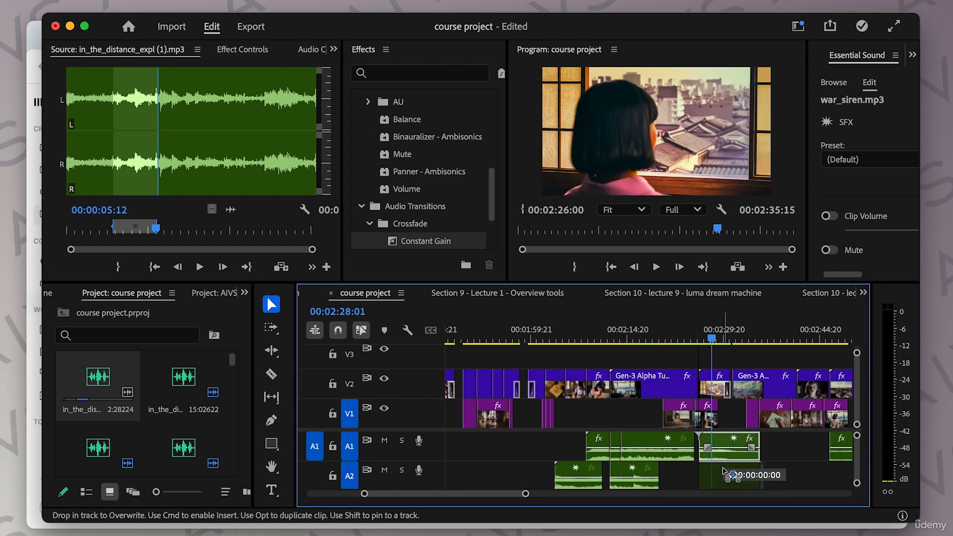
click(702, 450)
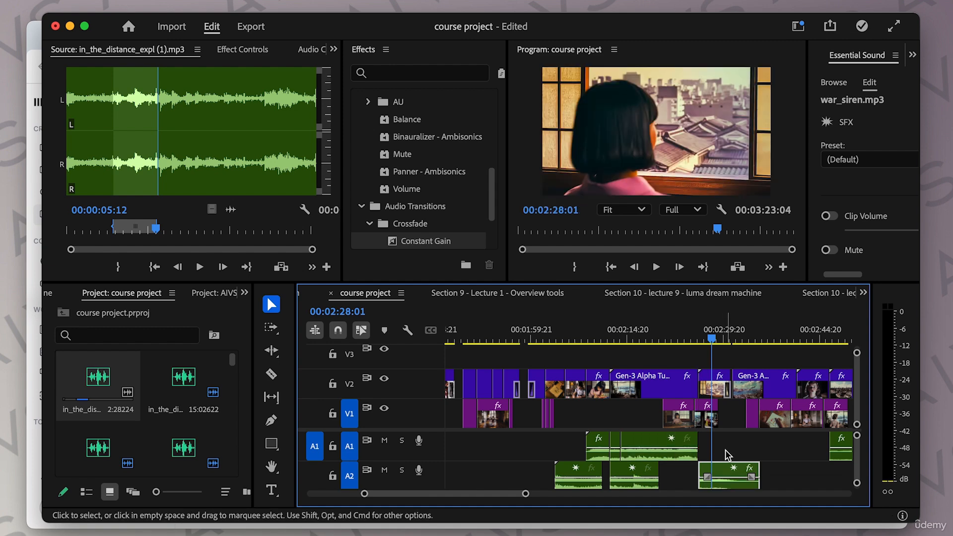
drag(658, 443, 620, 442)
key(space)
drag(400, 243, 413, 254)
drag(714, 459, 705, 455)
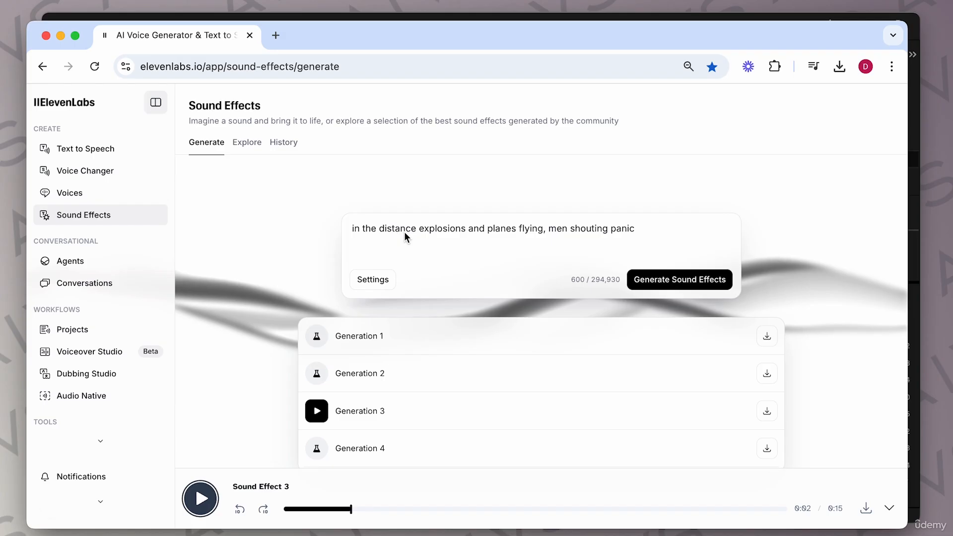
Step: Replace the sound effect prompt with "HUGE EXPLoSION in distance"
triple_click(405, 232)
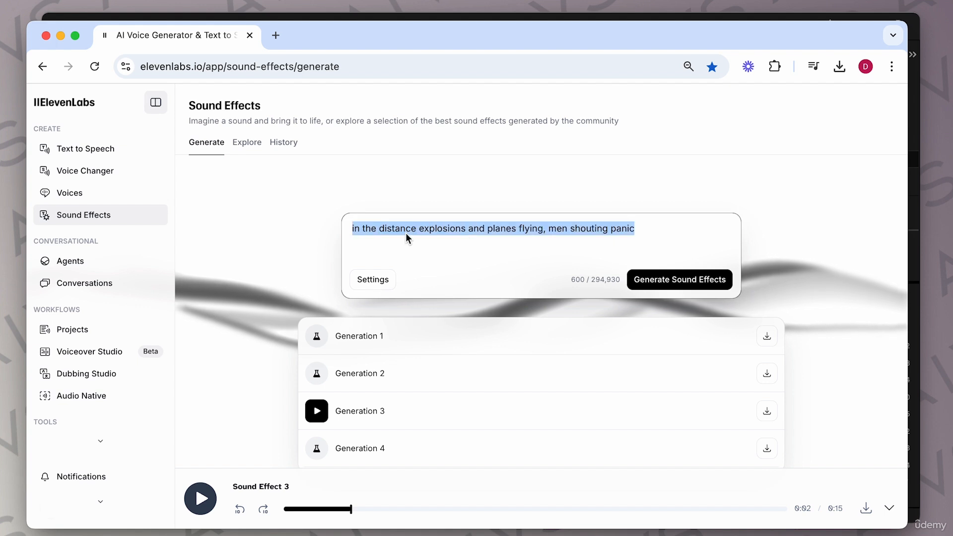
text(HUG)
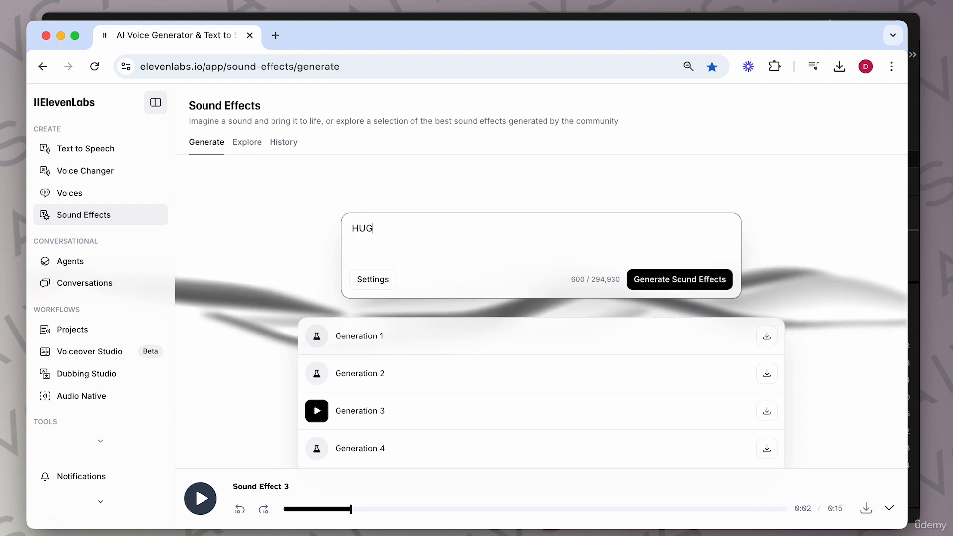
text(E EXPLSION)
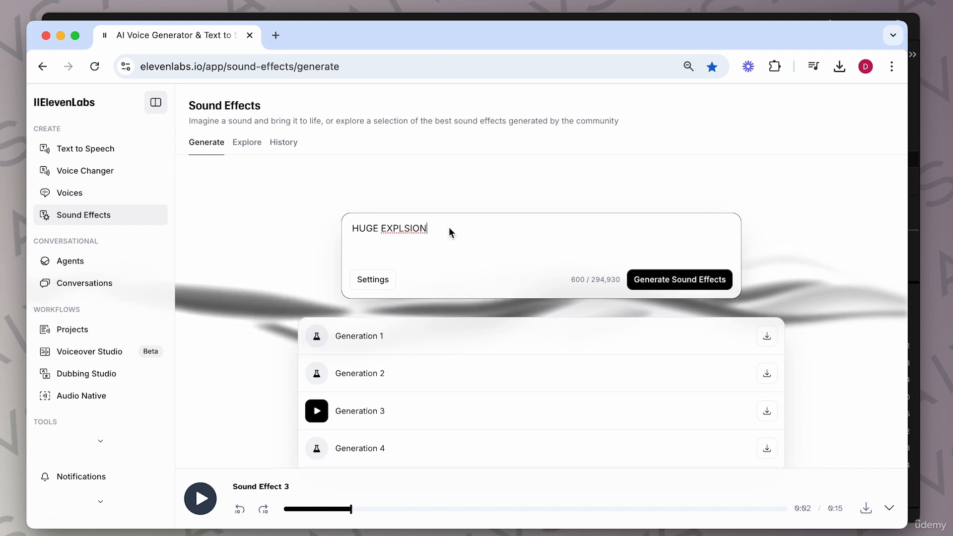
click(403, 229)
text(o)
click(463, 231)
text(in distan)
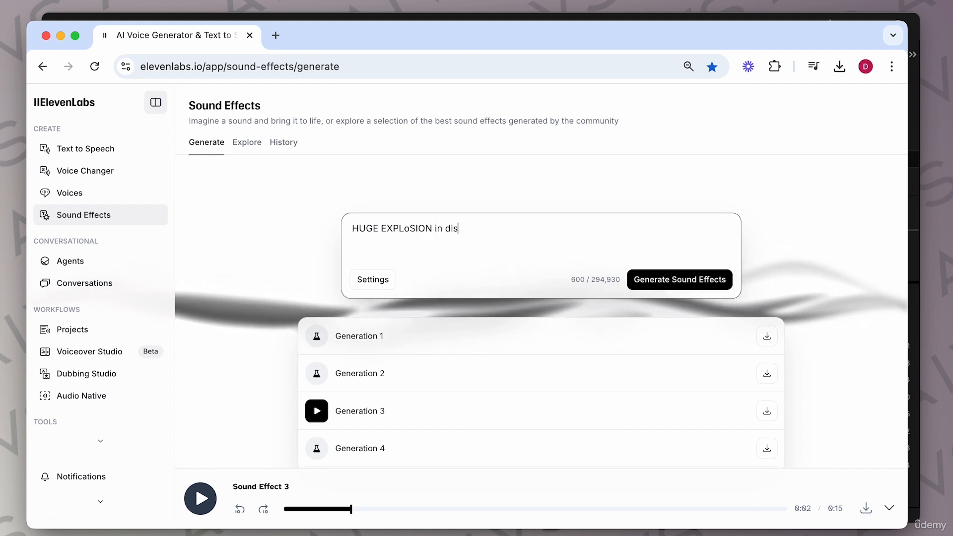
text(ce)
Step: Preview generation 1 of the huge explosion sound effect and download generation 4
click(316, 338)
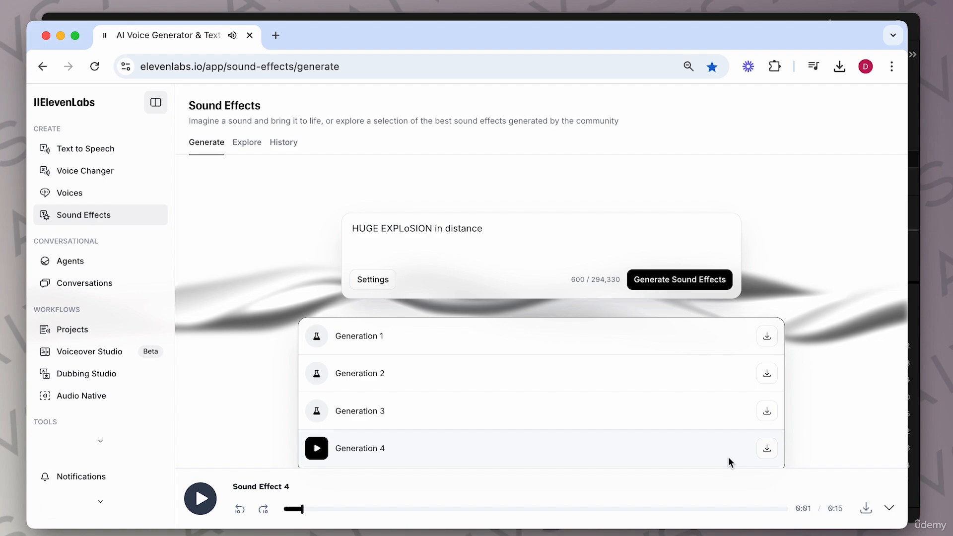
click(767, 448)
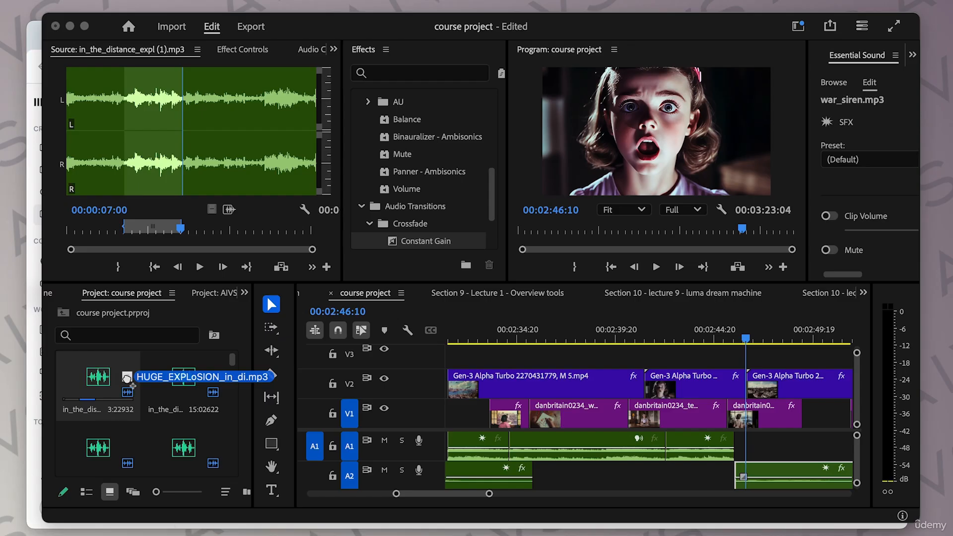
Step: Import the HUGE_EXPLoSION file into the project and place it on track A1 at about 2:46:13
drag(127, 379, 150, 383)
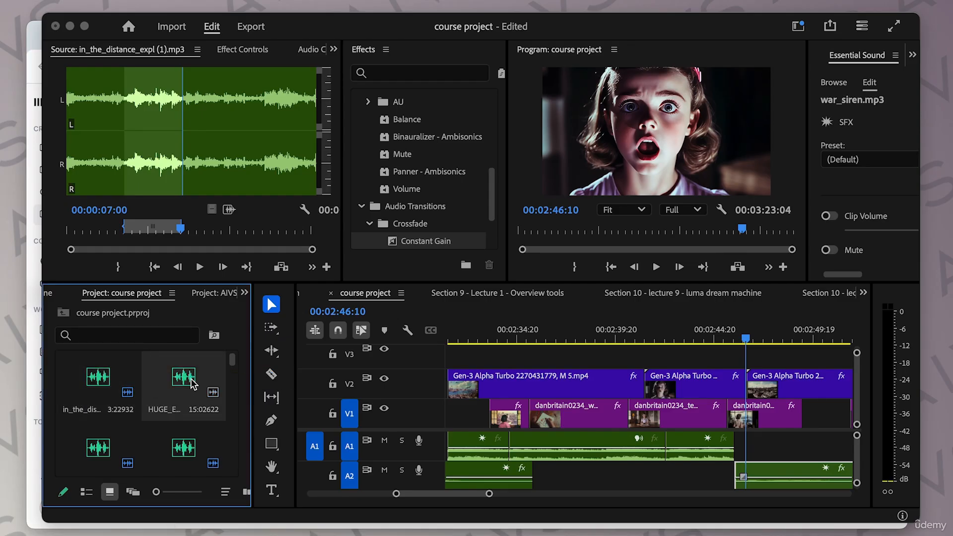
scroll(621, 474, right, 5)
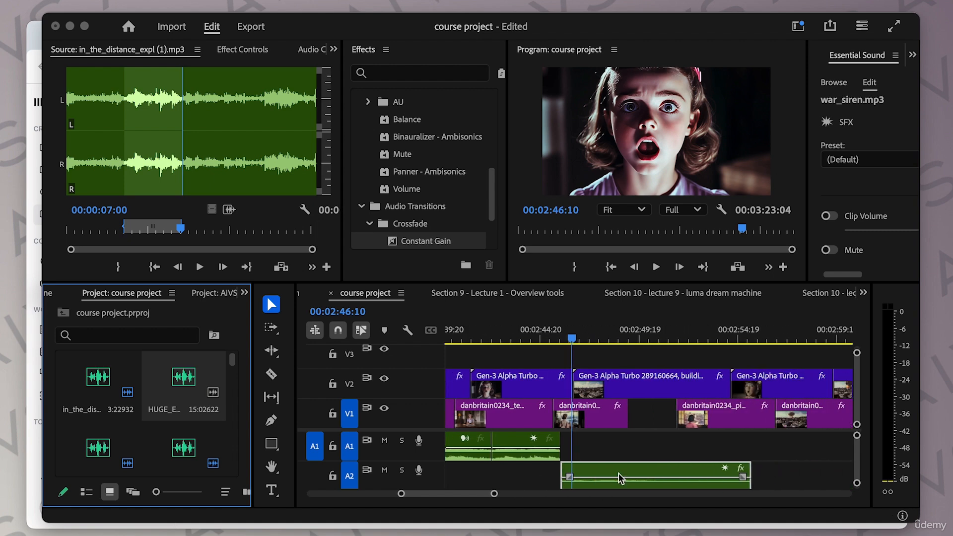
click(658, 357)
drag(598, 330, 576, 337)
drag(187, 376, 574, 442)
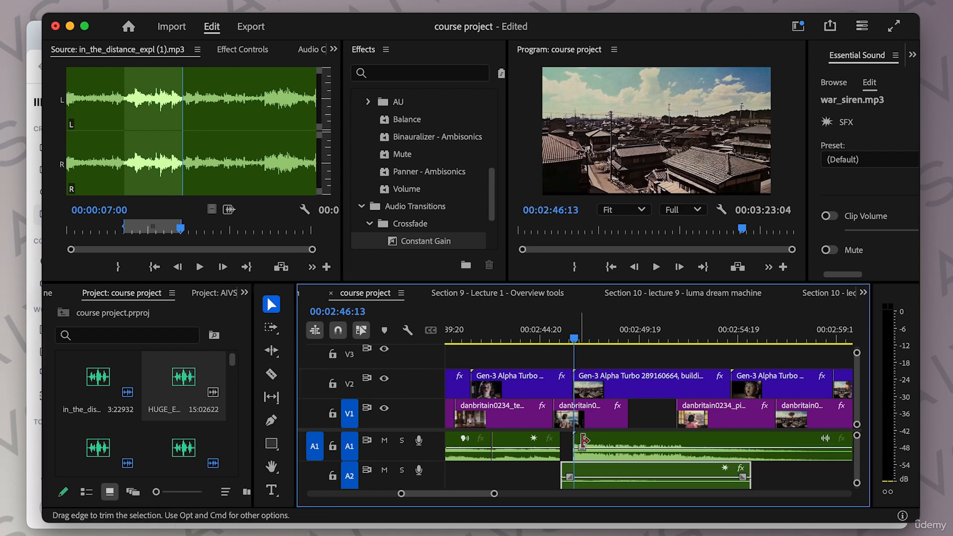
Step: Play the sequence from the beginning to review the layered sound effects
drag(550, 331, 762, 336)
drag(496, 494, 523, 495)
scroll(689, 475, left, 15)
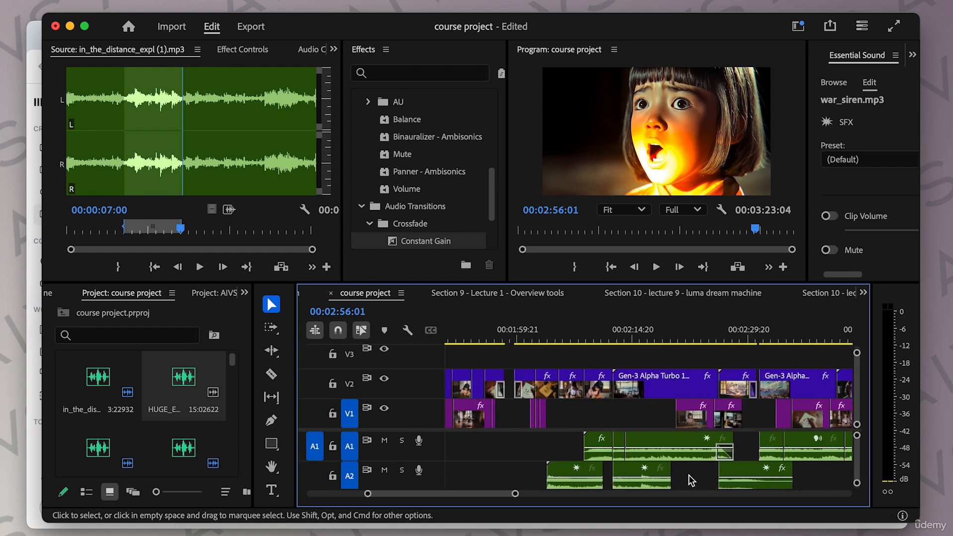
scroll(689, 480, left, 5)
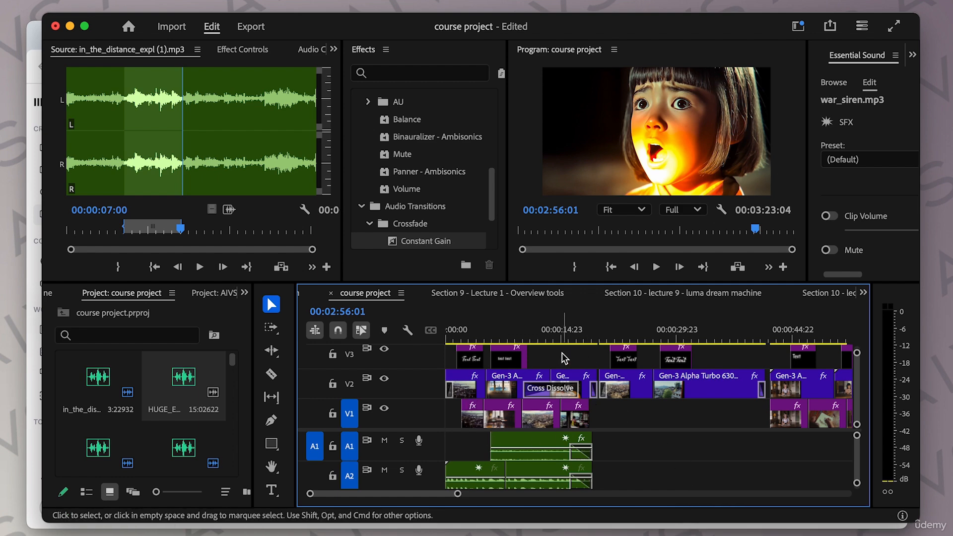
drag(478, 337, 433, 336)
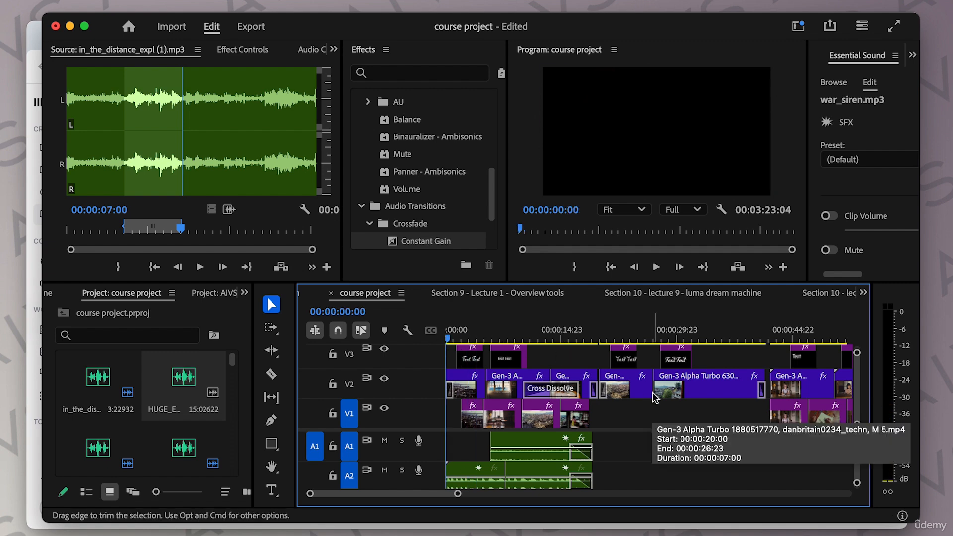
key(XF86AudioRaiseVolume)
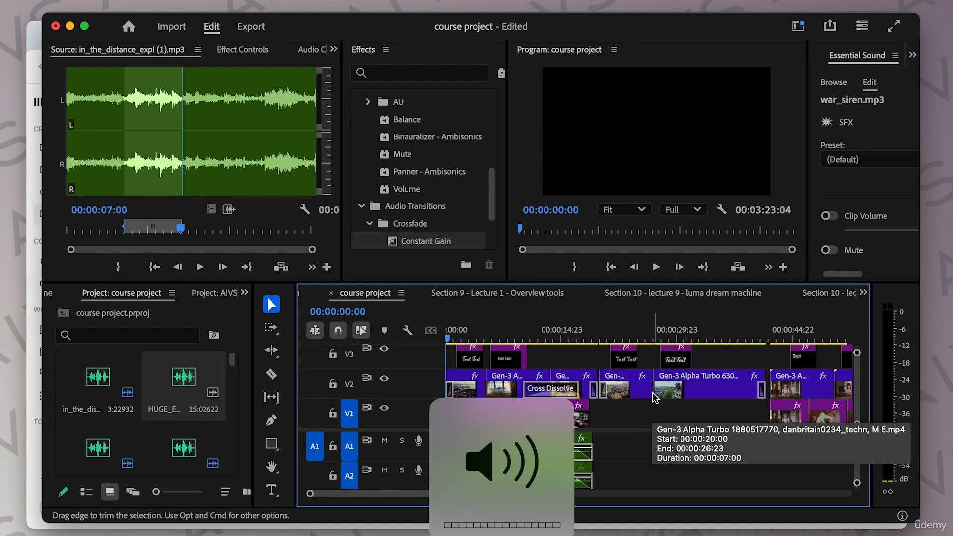
key(space)
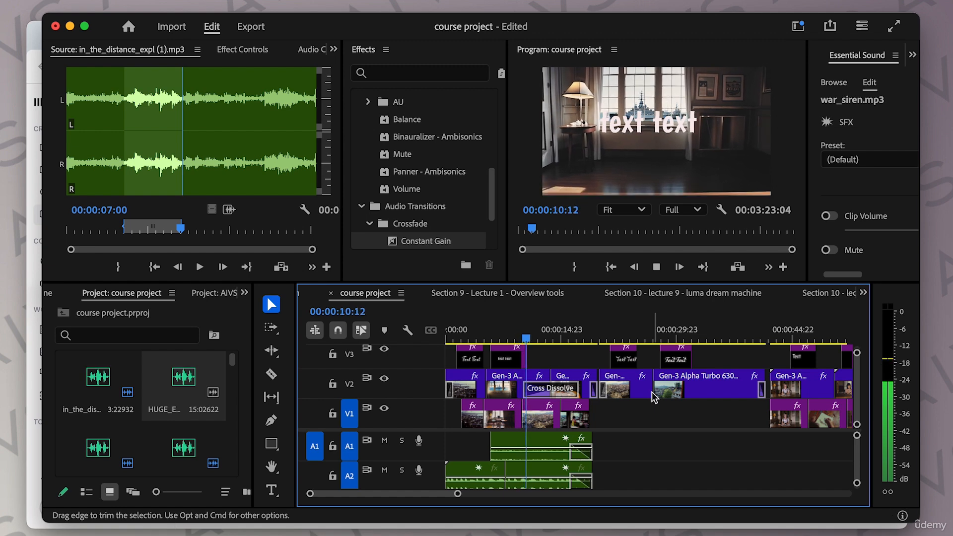
Step: Continue playing through the sequence section by section to check each sound effect's timing
scroll(720, 460, right, 2)
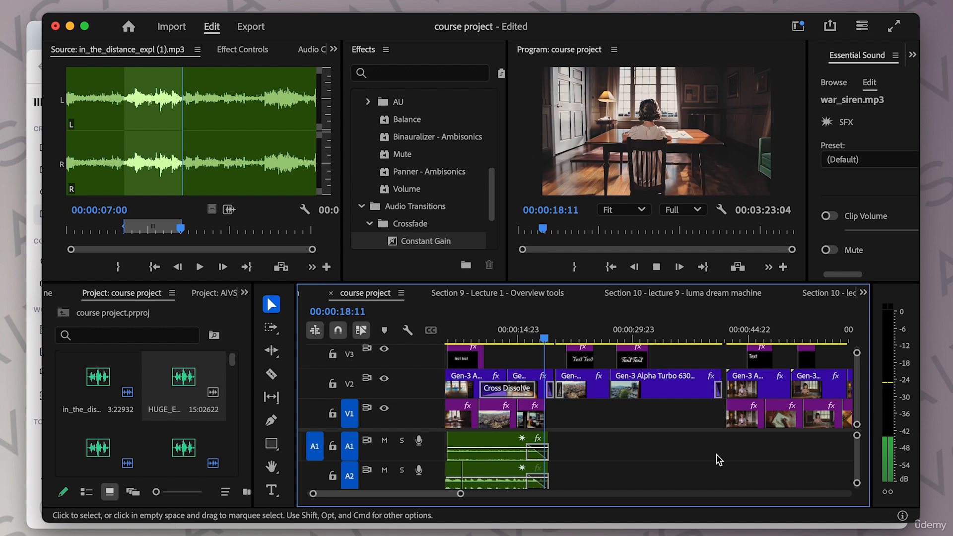
scroll(717, 454, left, 1)
scroll(717, 454, right, 3)
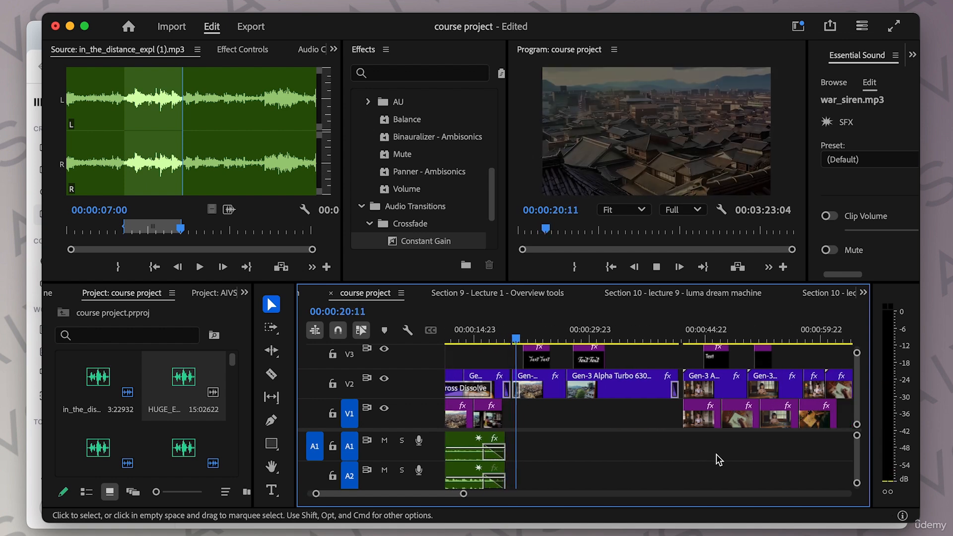
scroll(716, 455, right, 3)
key(space)
click(733, 324)
key(space)
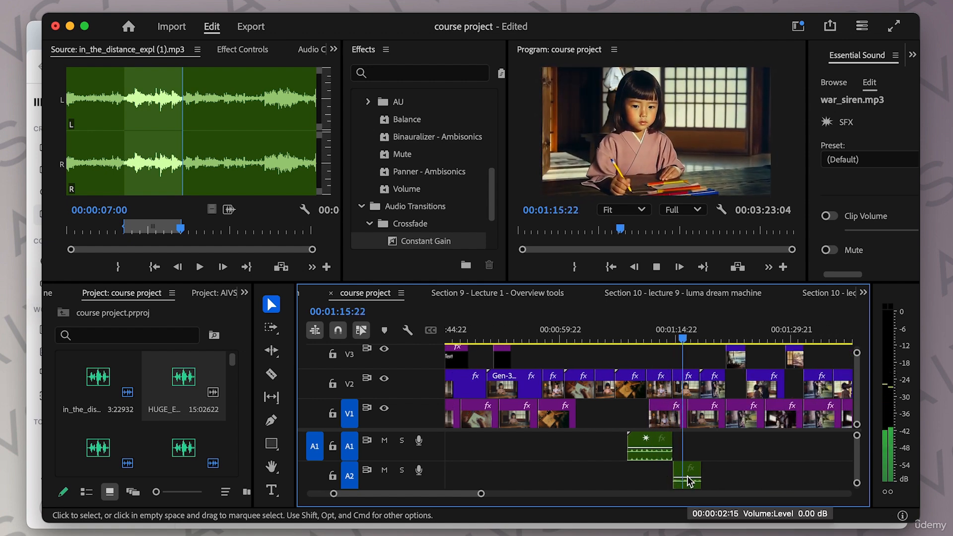
key(space)
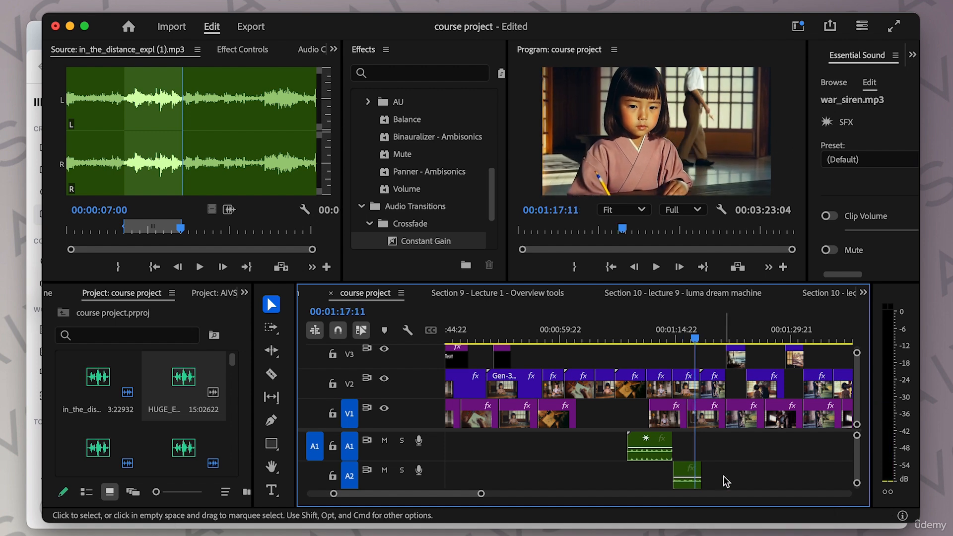
scroll(726, 481, right, 5)
click(720, 341)
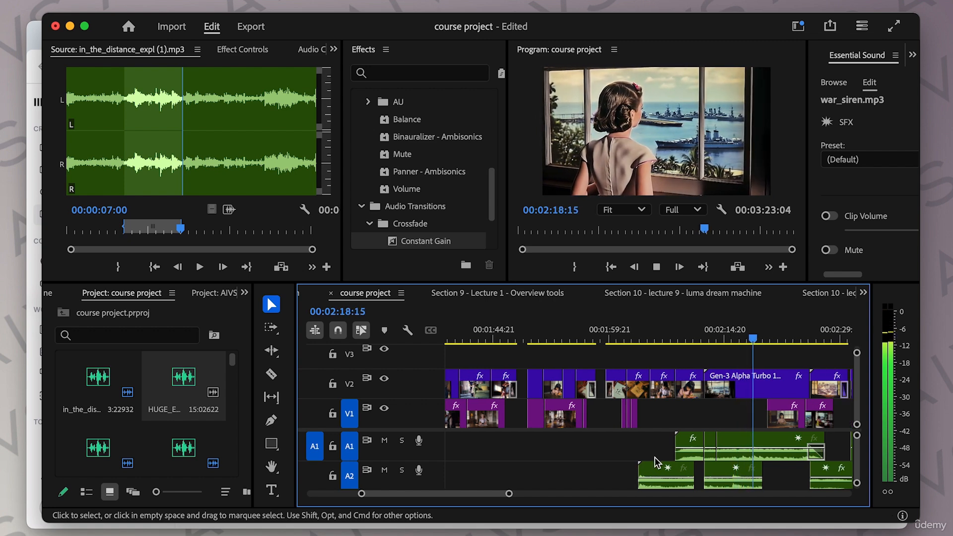
key(space)
scroll(738, 428, right, 5)
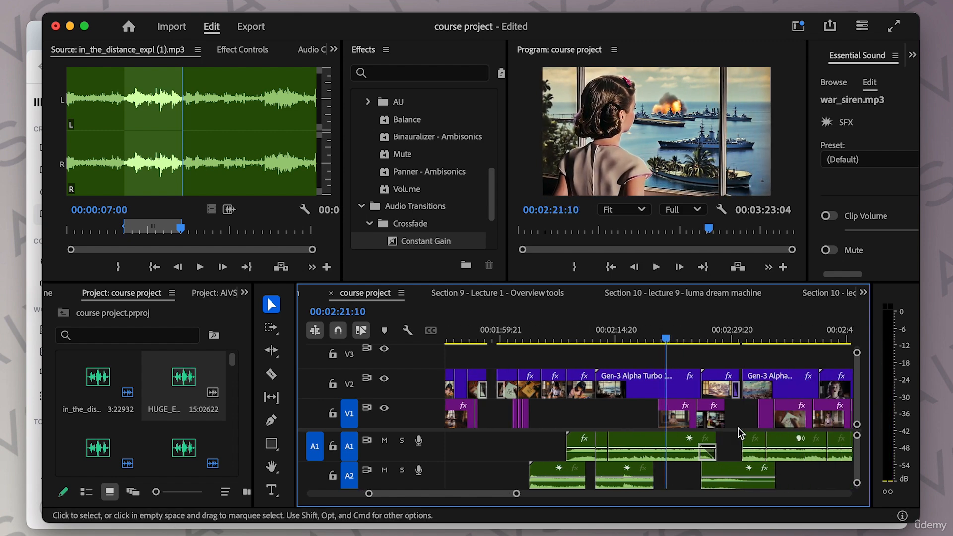
click(676, 340)
key(space)
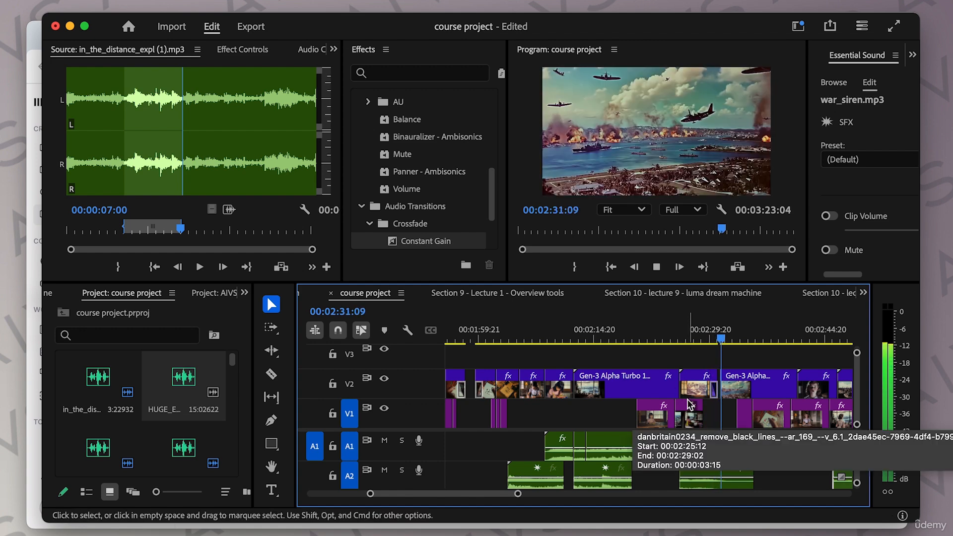
scroll(785, 477, right, 3)
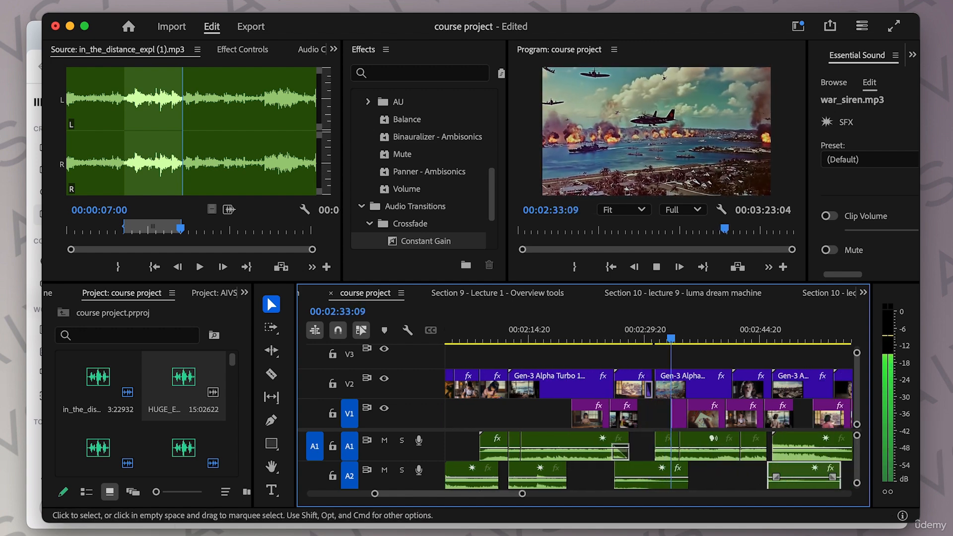
click(766, 340)
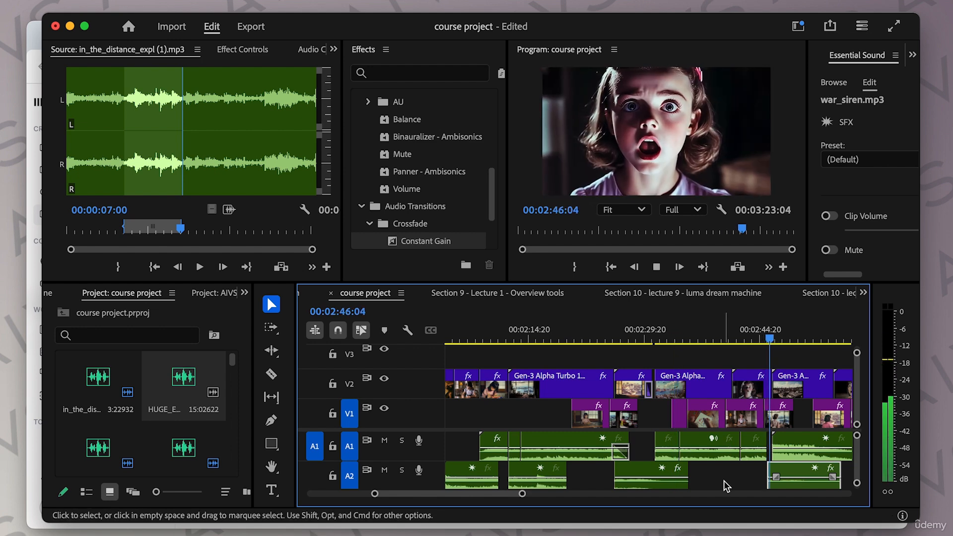
scroll(726, 481, right, 7)
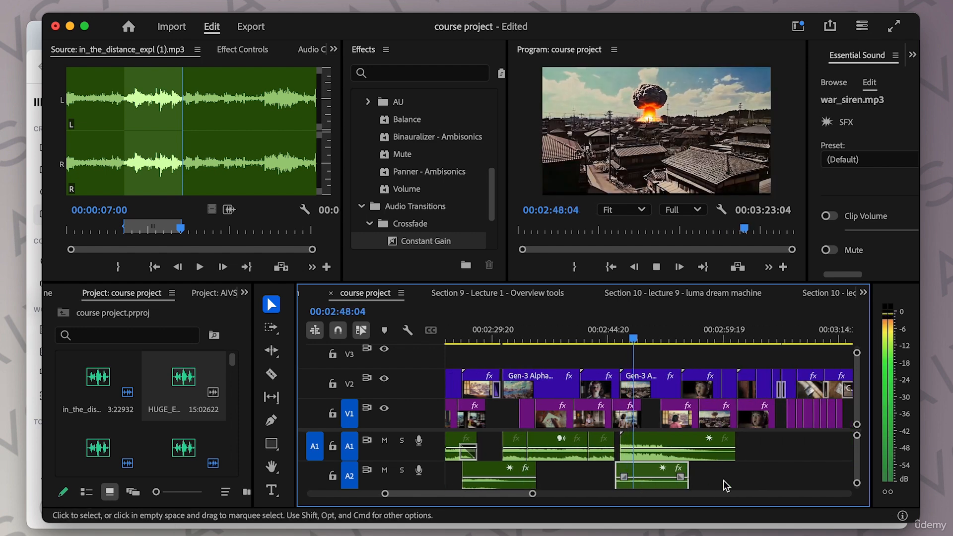
Step: Open The Echoes of Silence.mp3 in the Source Monitor and preview it
key(space)
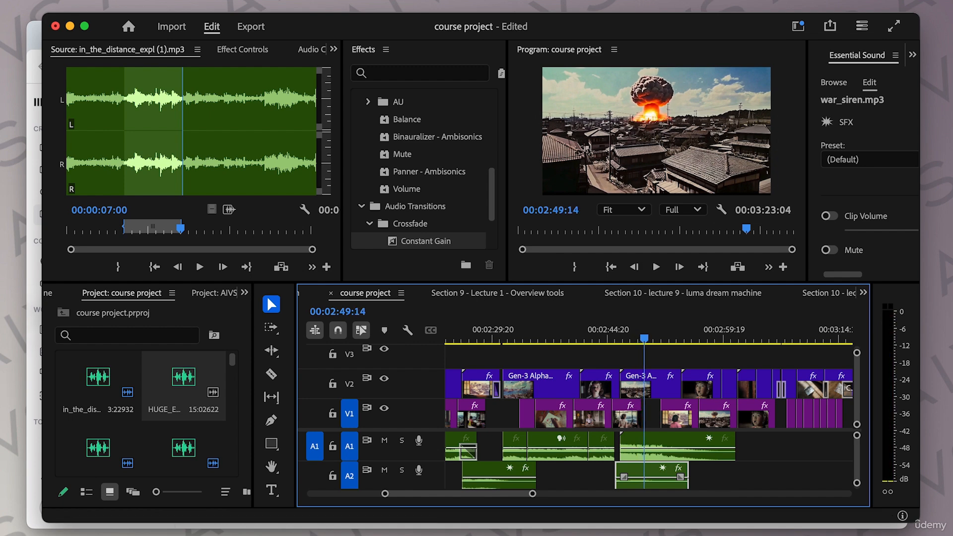
key(super+Tab)
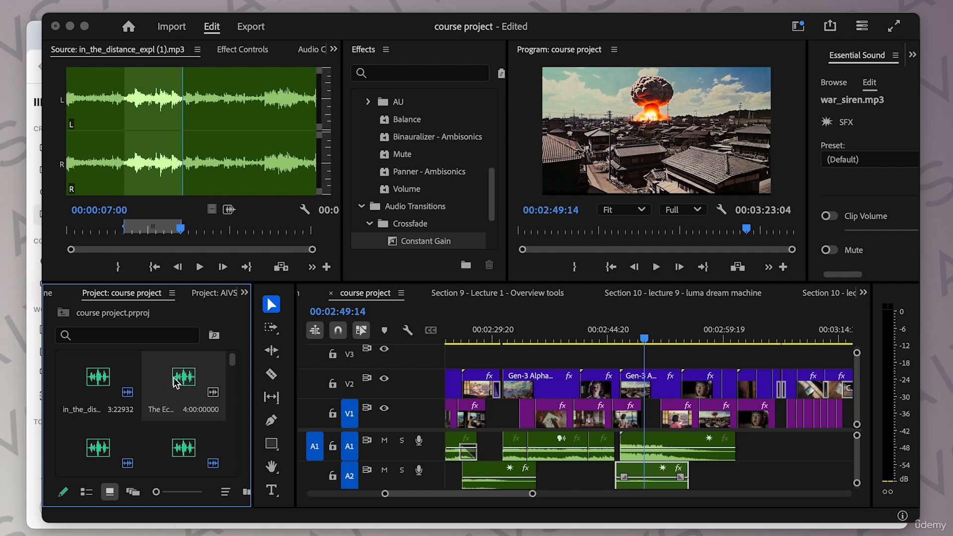
double_click(175, 383)
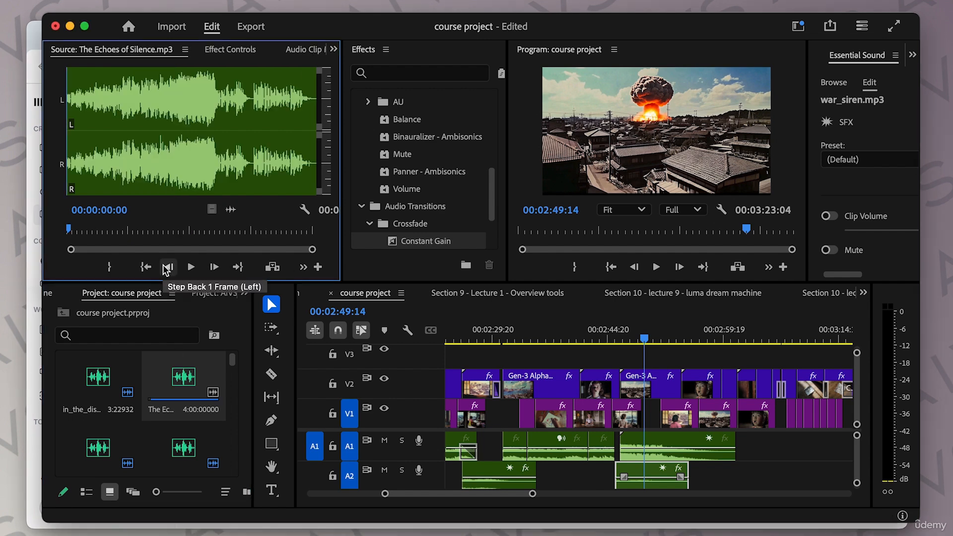
key(space)
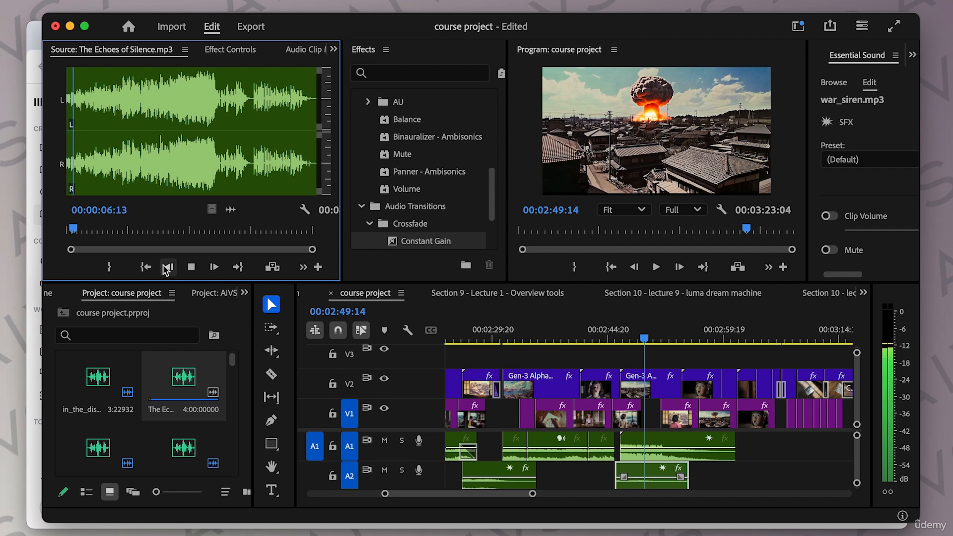
key(space)
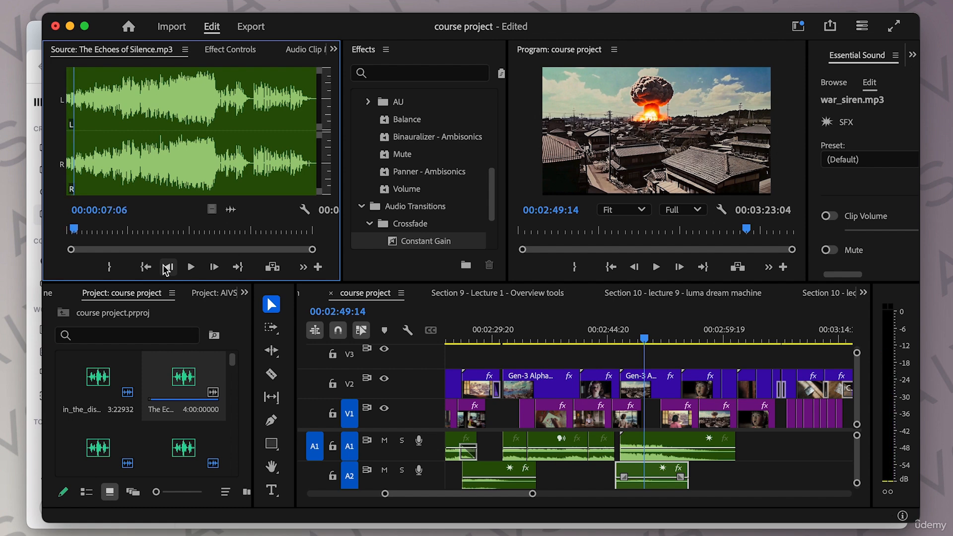
Step: Place The Echoes of Silence from its 00:00:35:10 point onto track A3, starting at about 2:53 in the sequence
click(104, 230)
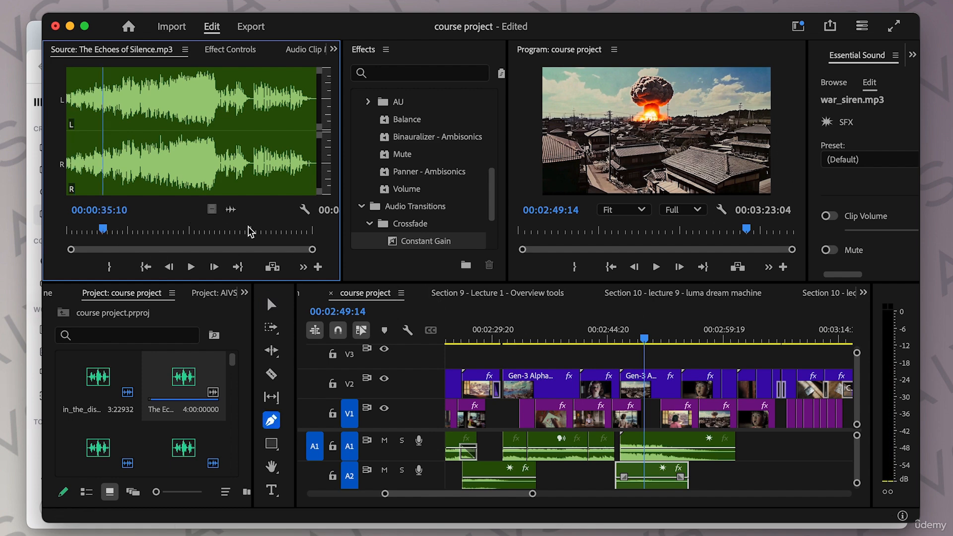
drag(230, 210, 692, 477)
scroll(789, 454, down, 2)
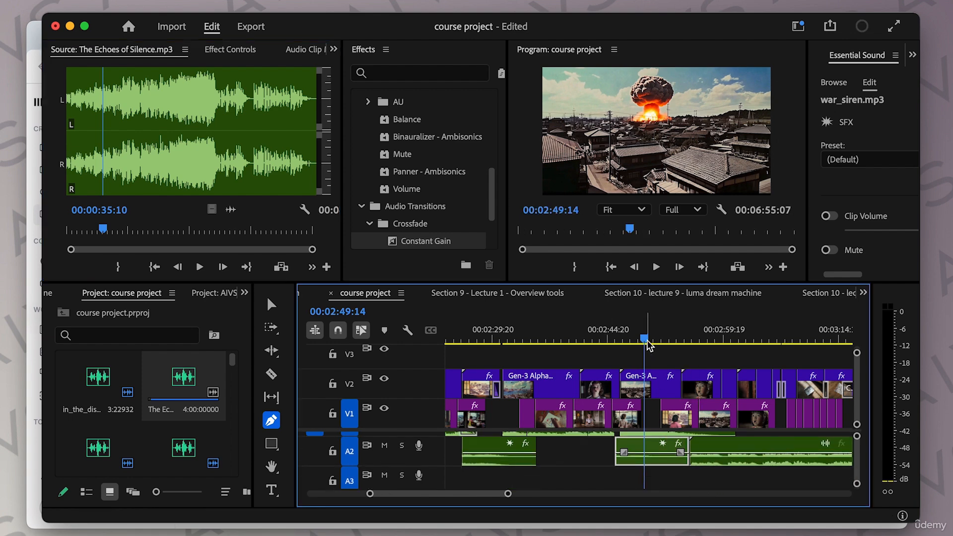
drag(646, 342, 673, 342)
click(699, 452)
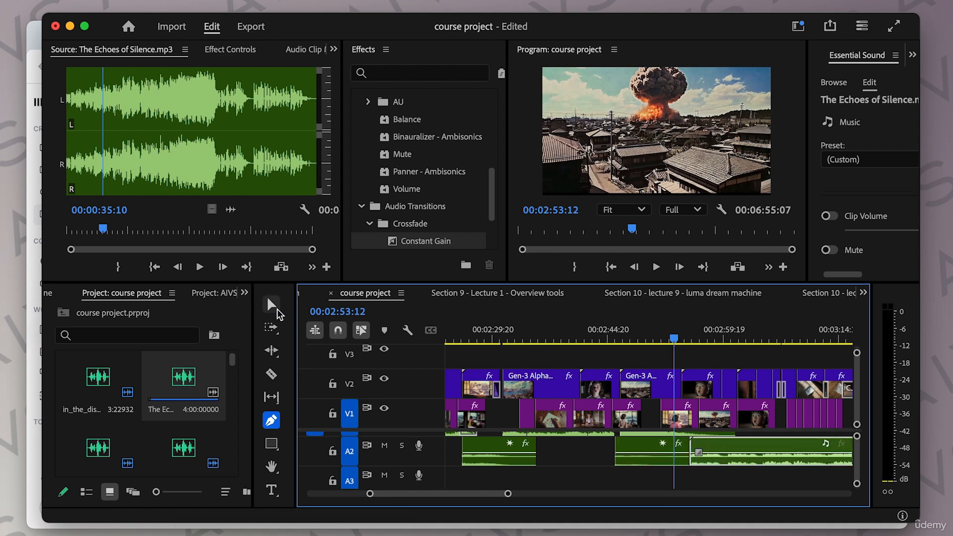
click(271, 304)
drag(725, 449, 709, 479)
Step: Play the sequence from 2:50:17 to review the music under the explosion and ending
click(653, 338)
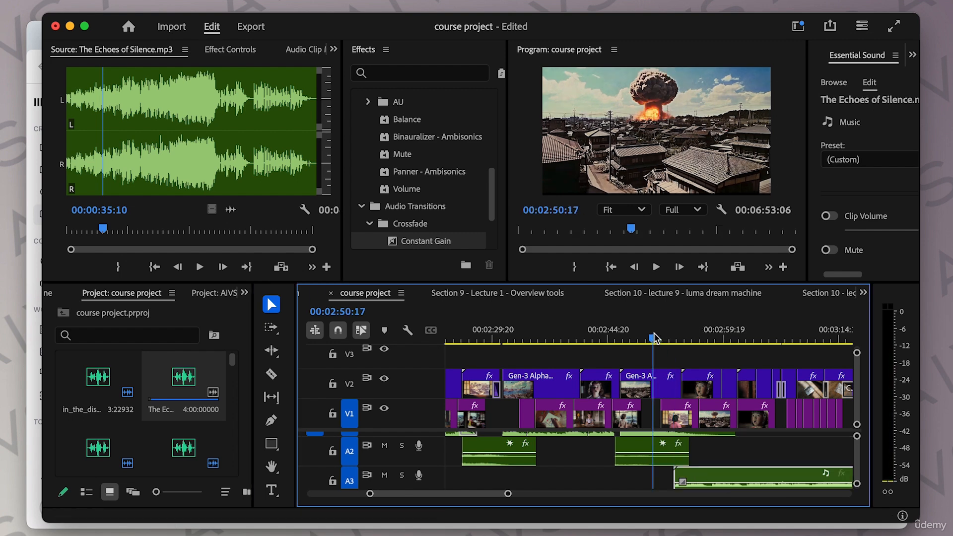
key(space)
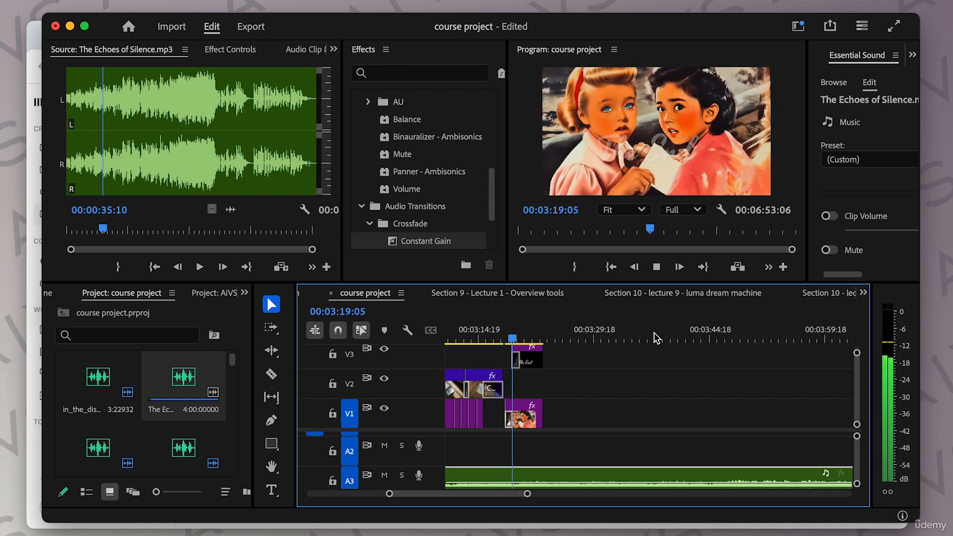
key(space)
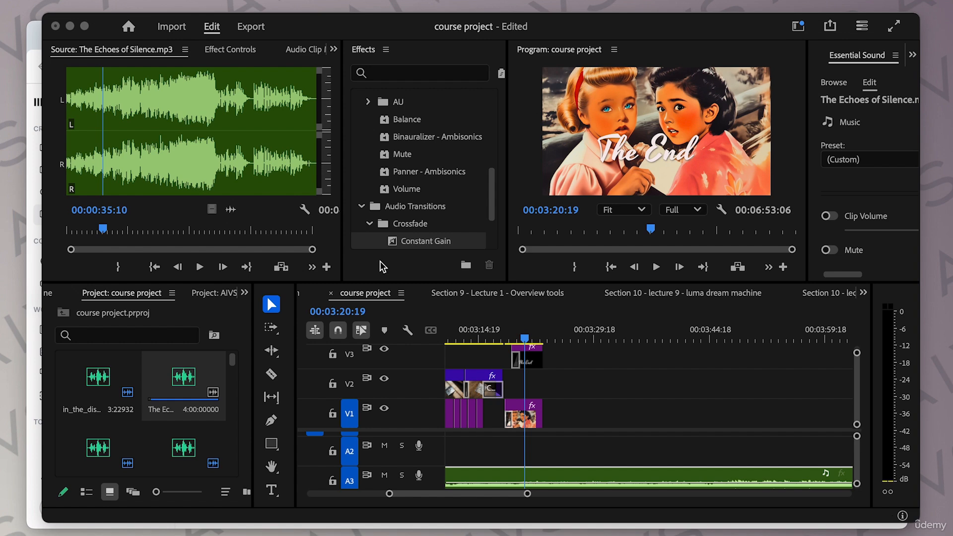
Step: Play the opening of the sequence to check the Across the Plains music
scroll(576, 365, left, 15)
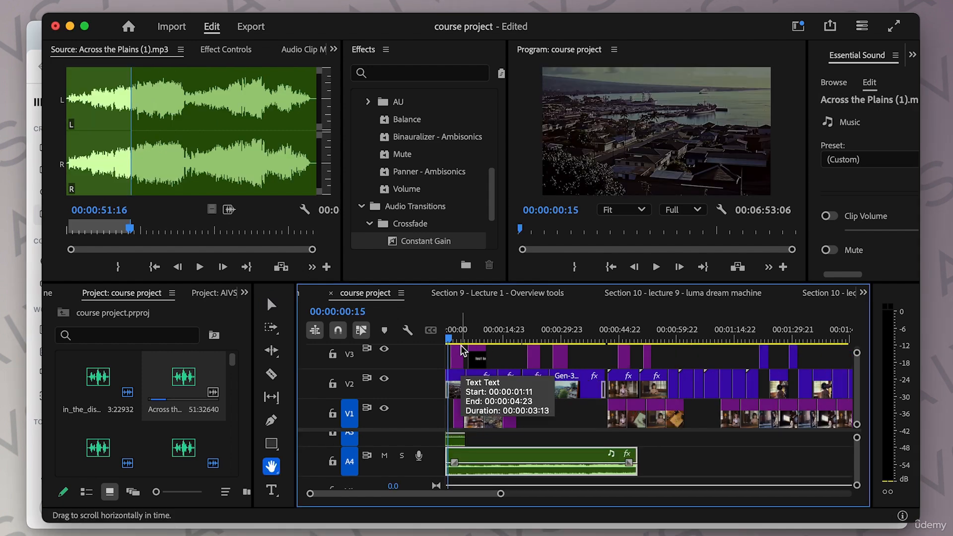
key(space)
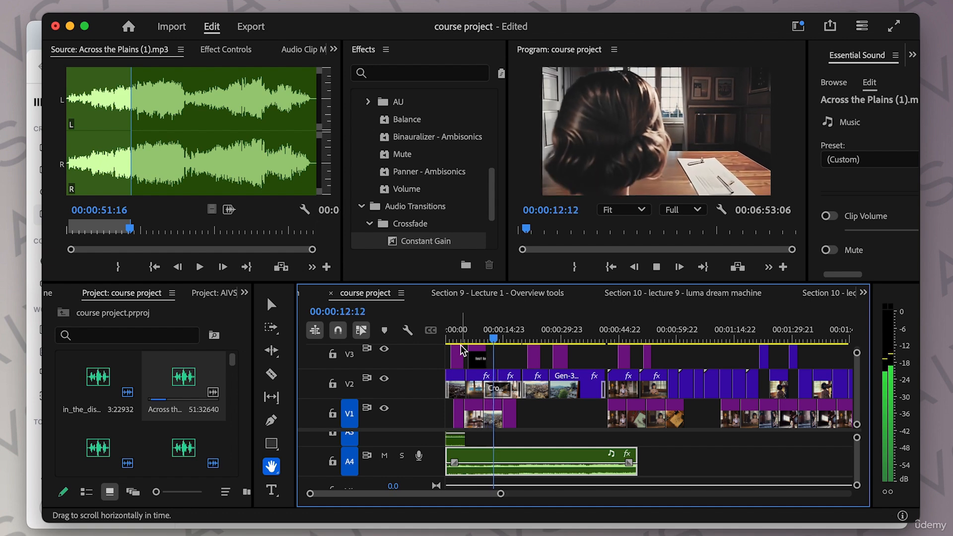
key(space)
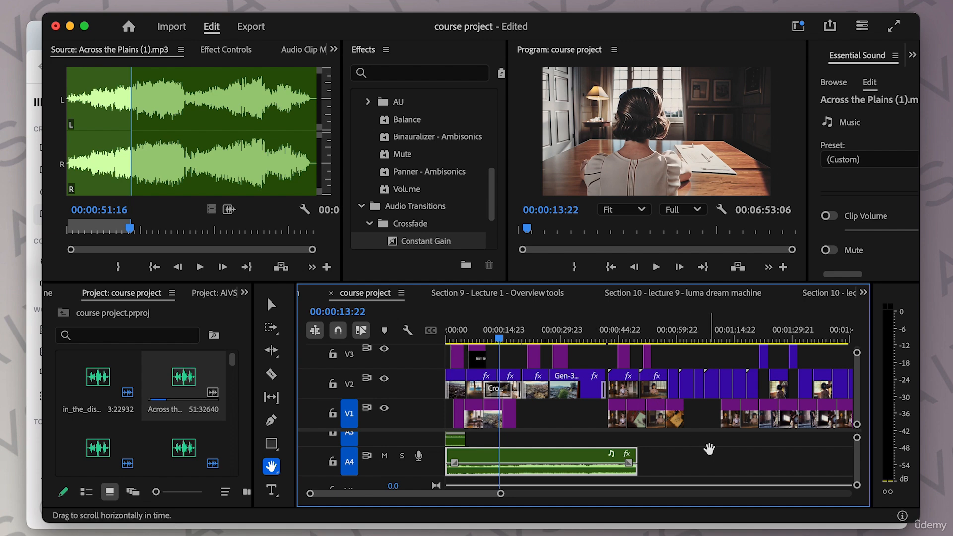
scroll(712, 455, right, 5)
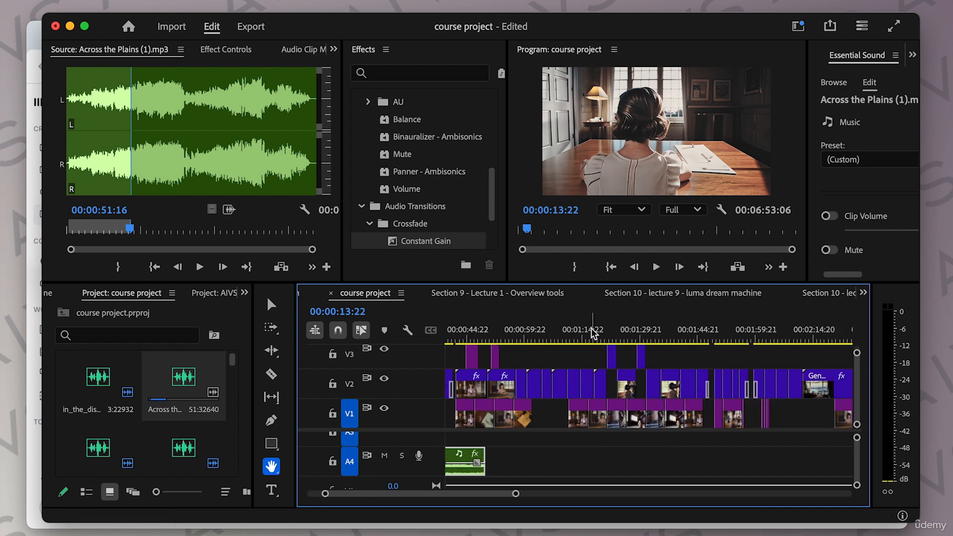
Step: Preview the MP3 files in the Audio folder one after another with Quick Look
click(37, 38)
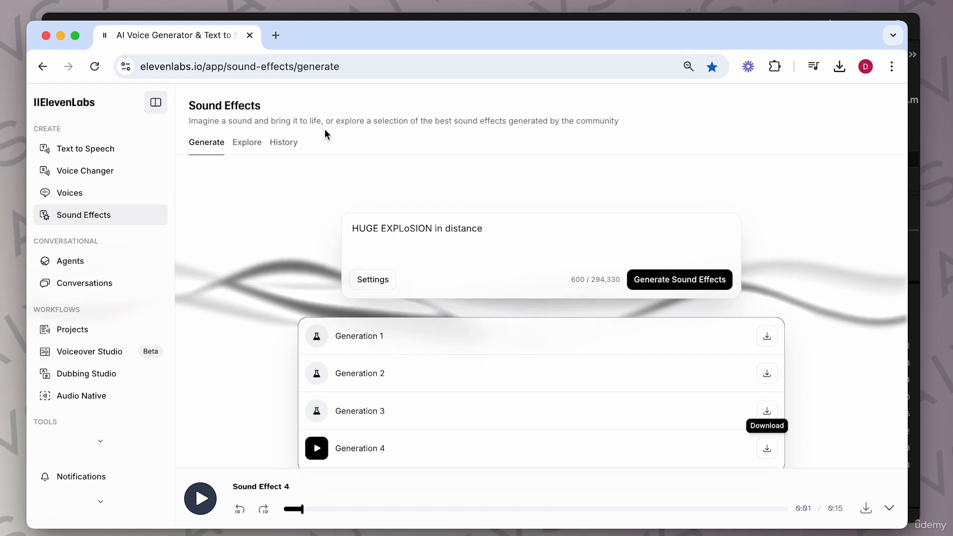
drag(0, 0, 440, 37)
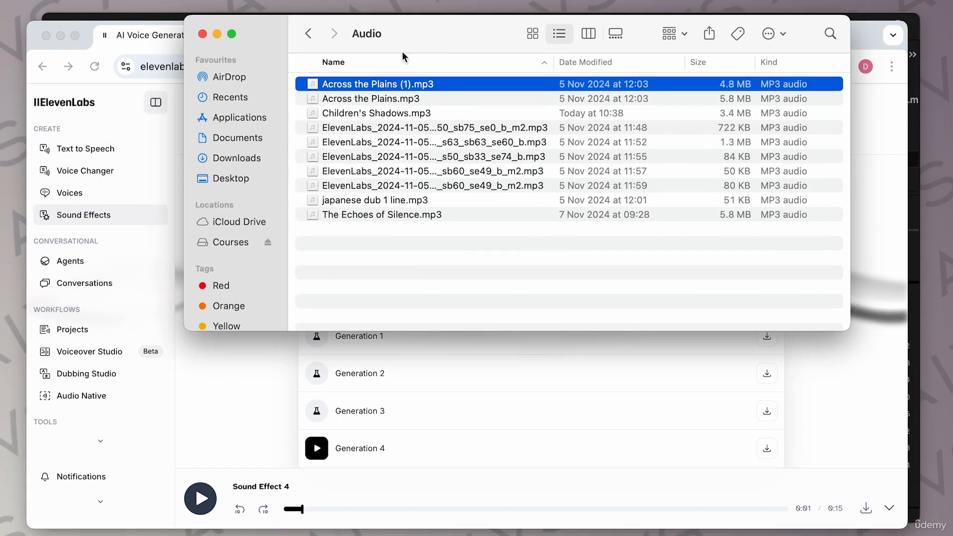
click(363, 201)
key(space)
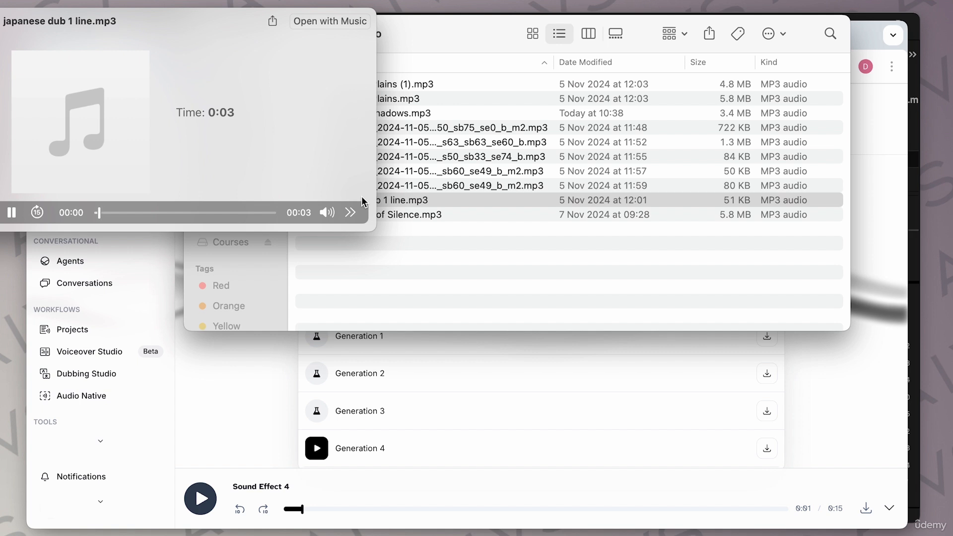
drag(226, 51, 344, 135)
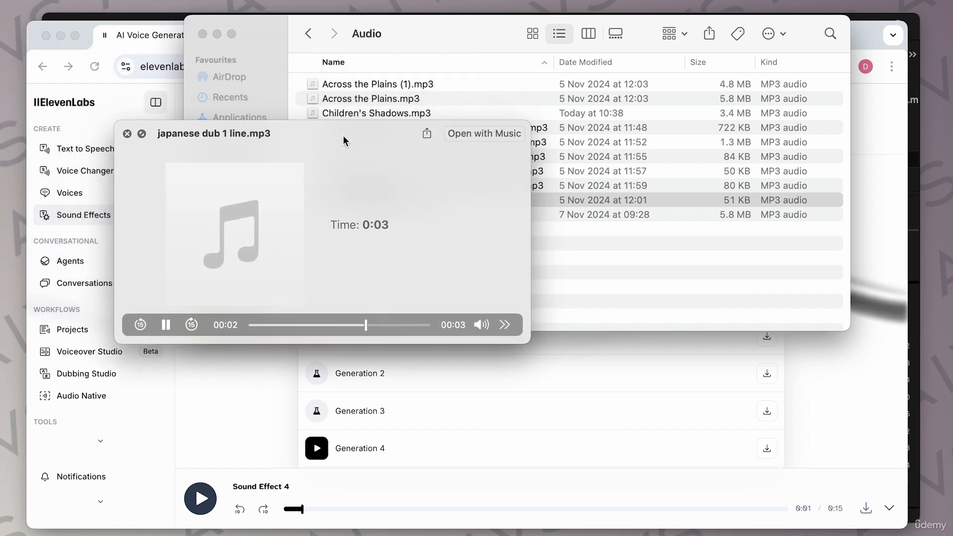
key(Up)
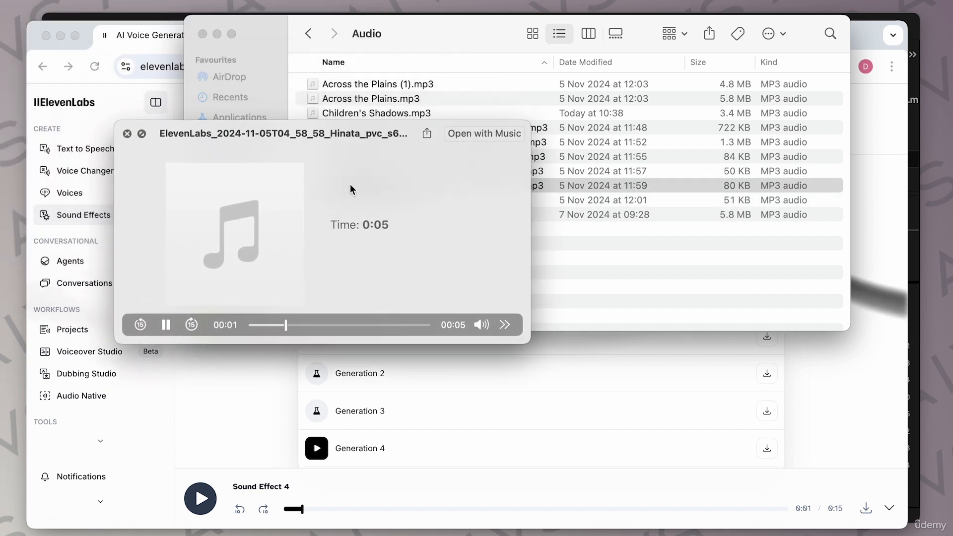
key(Up)
key(Up)
key(Up)
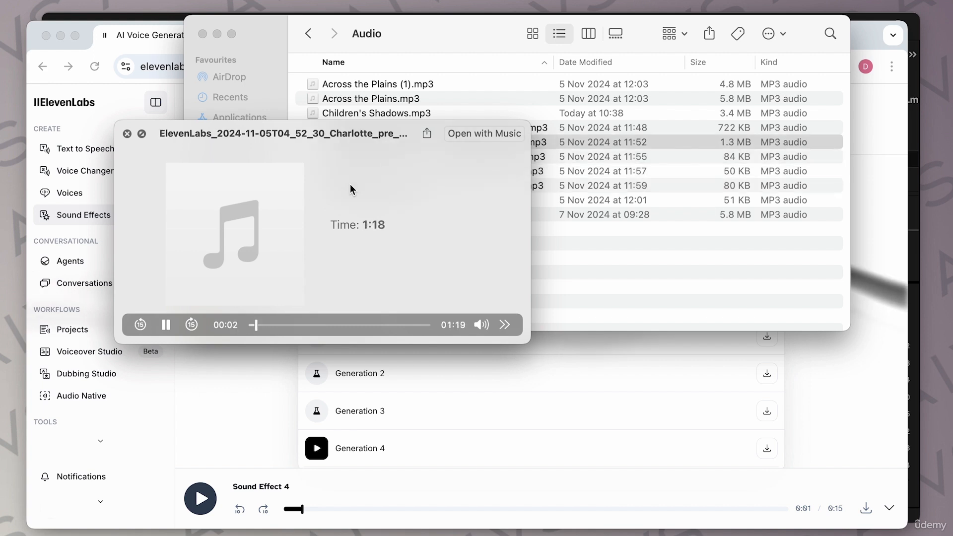
key(Down)
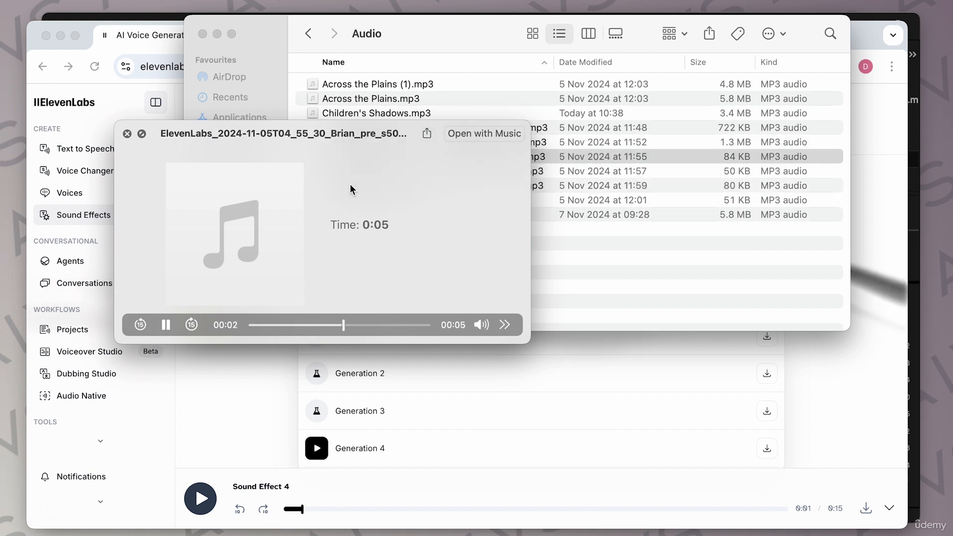
key(space)
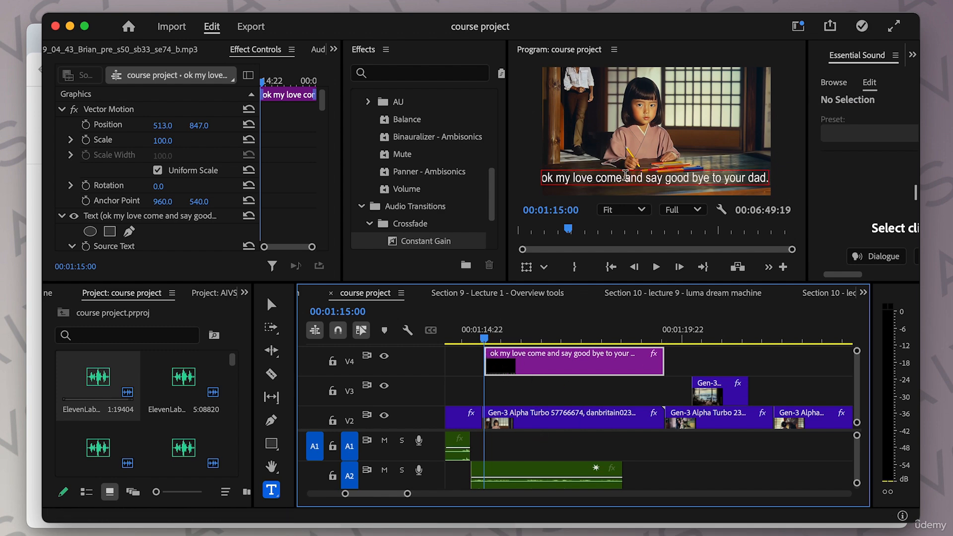
Step: Play the sequence section around 1:15 to review the dialogue line and its sound effect
scroll(527, 401, left, 2)
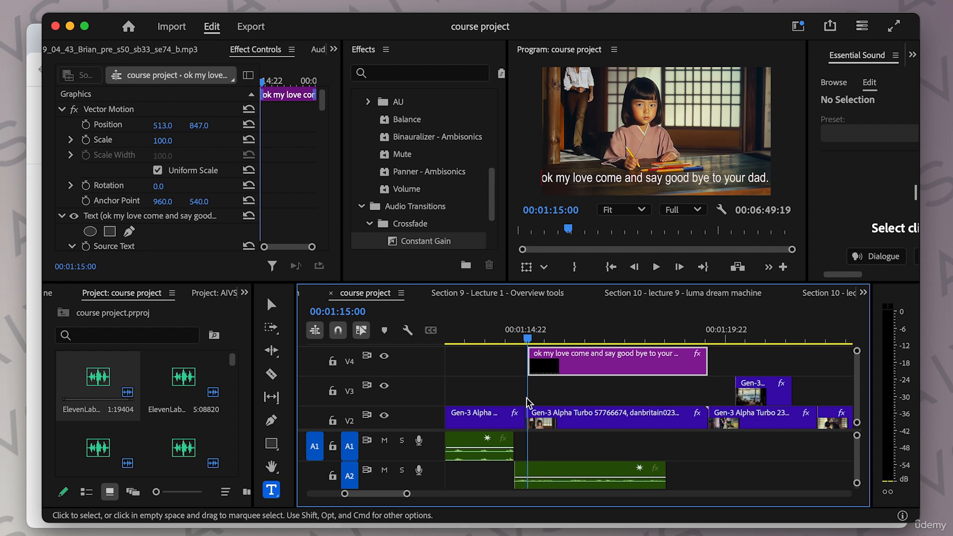
key(space)
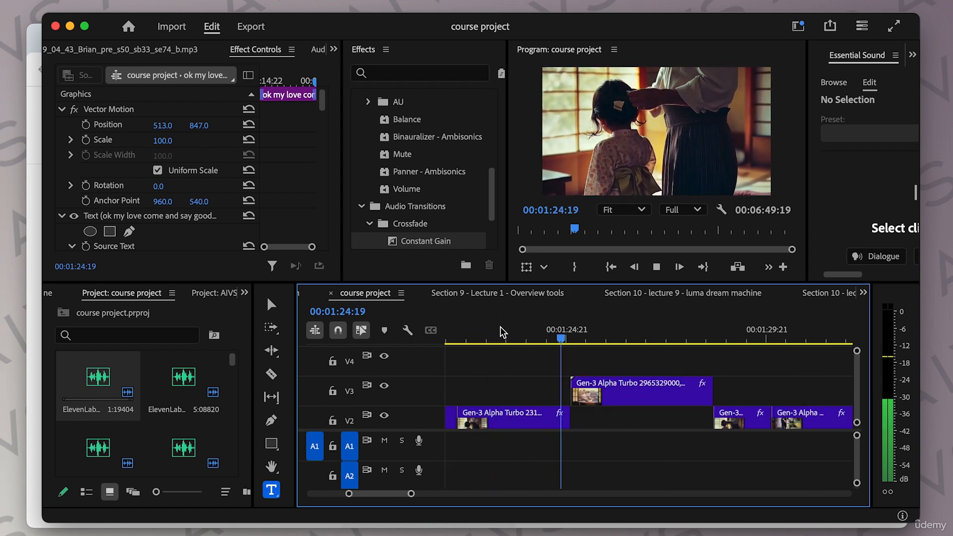
key(space)
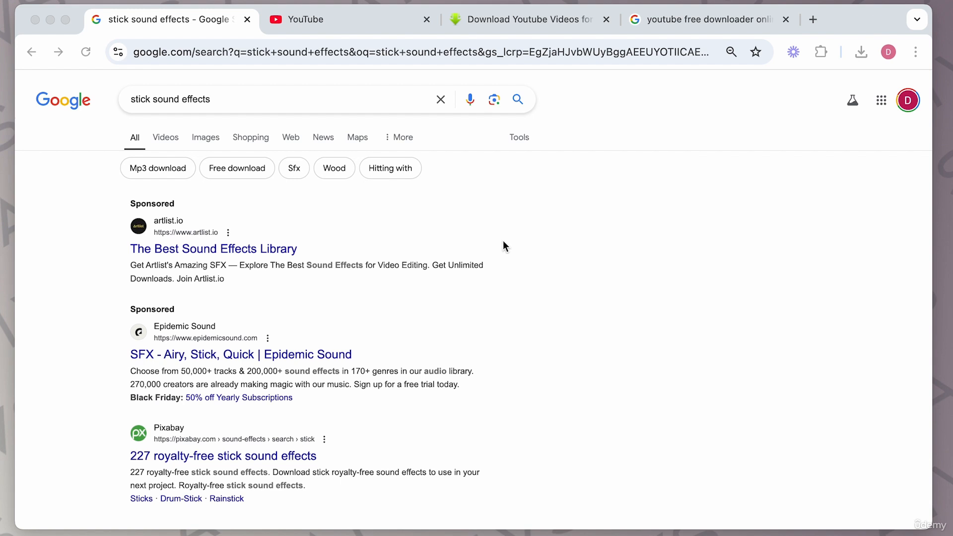
Step: Change the Google search to stock sound effects and run it
click(142, 101)
click(142, 101)
double_click(143, 108)
text(stock)
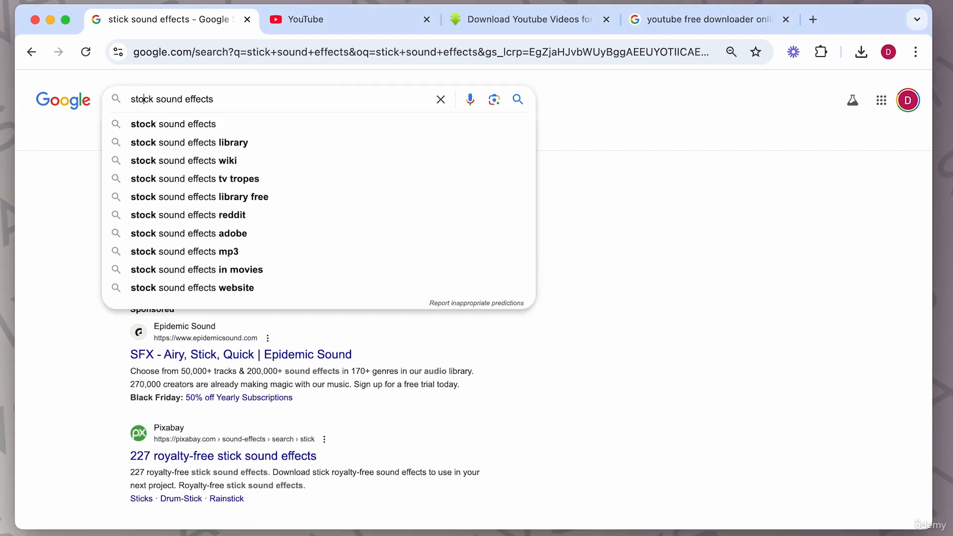
key(Return)
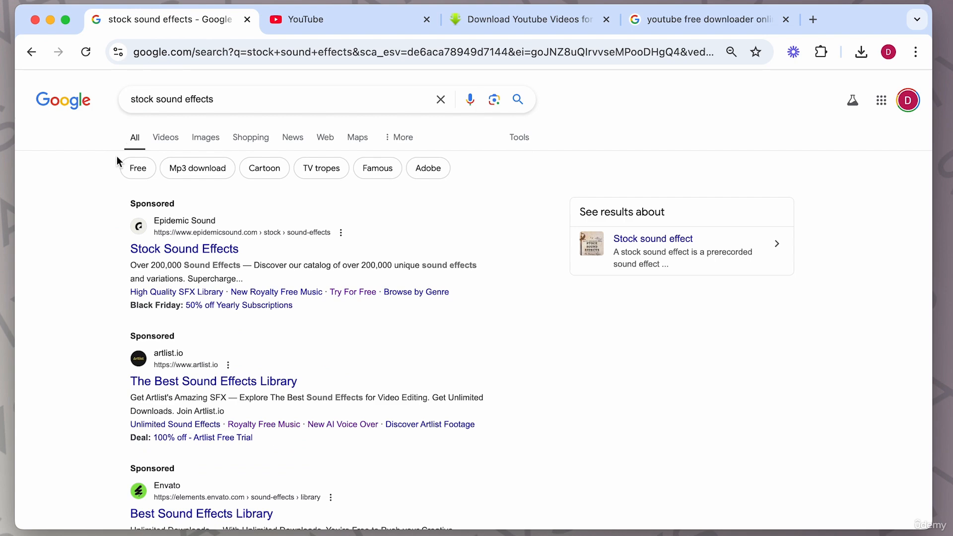
Step: Scroll through the stock sound effects results and open the Pixabay royalty-free sound effects page
scroll(318, 314, down, 3)
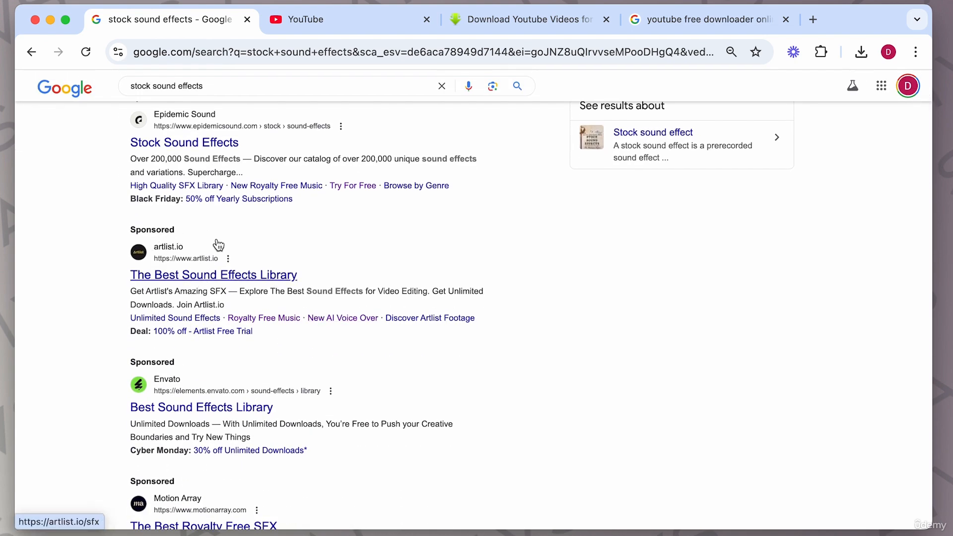
scroll(361, 332, down, 2)
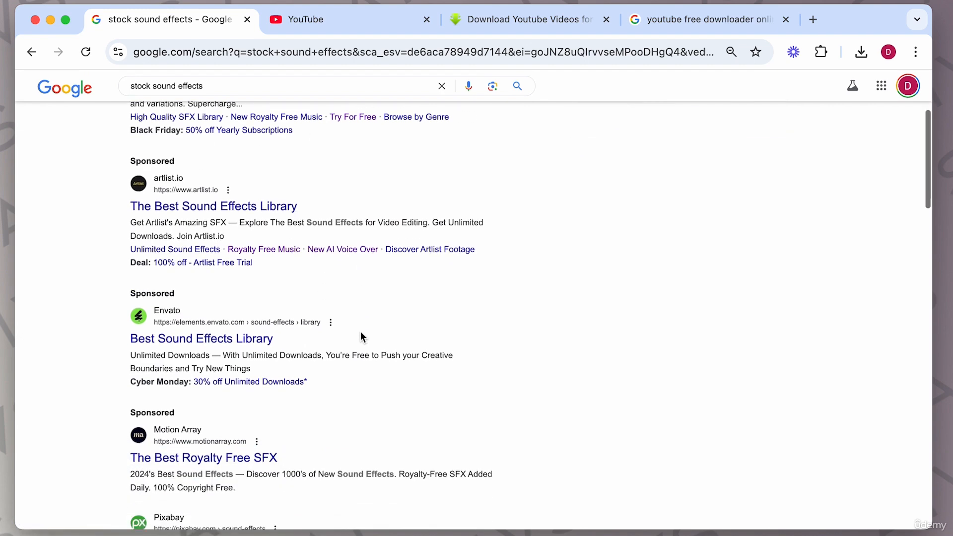
scroll(430, 400, down, 1)
scroll(427, 401, down, 3)
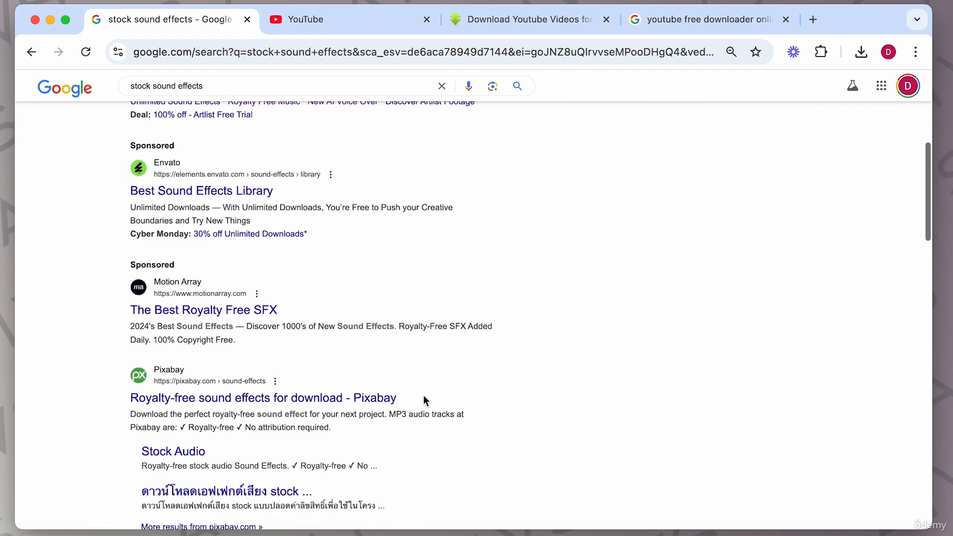
scroll(392, 328, down, 1)
scroll(410, 324, down, 1)
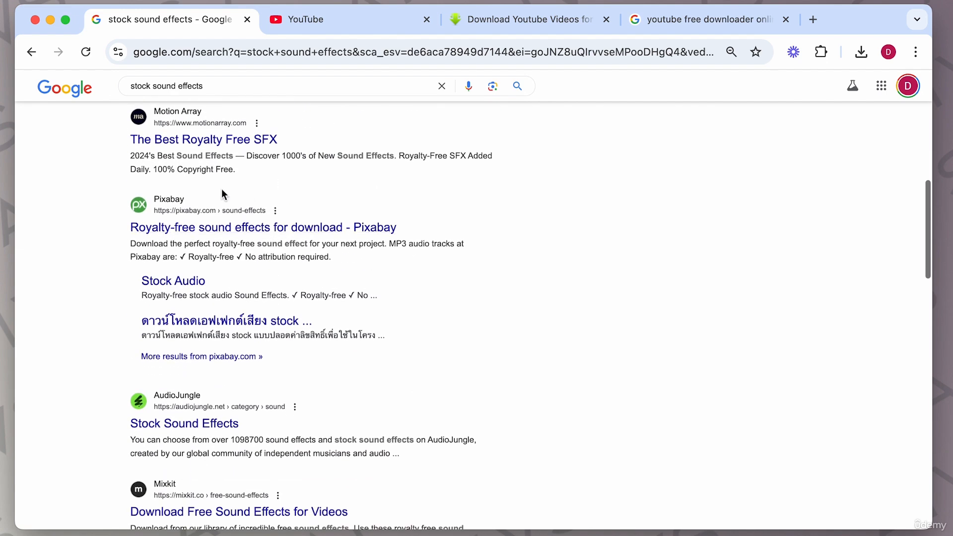
click(186, 228)
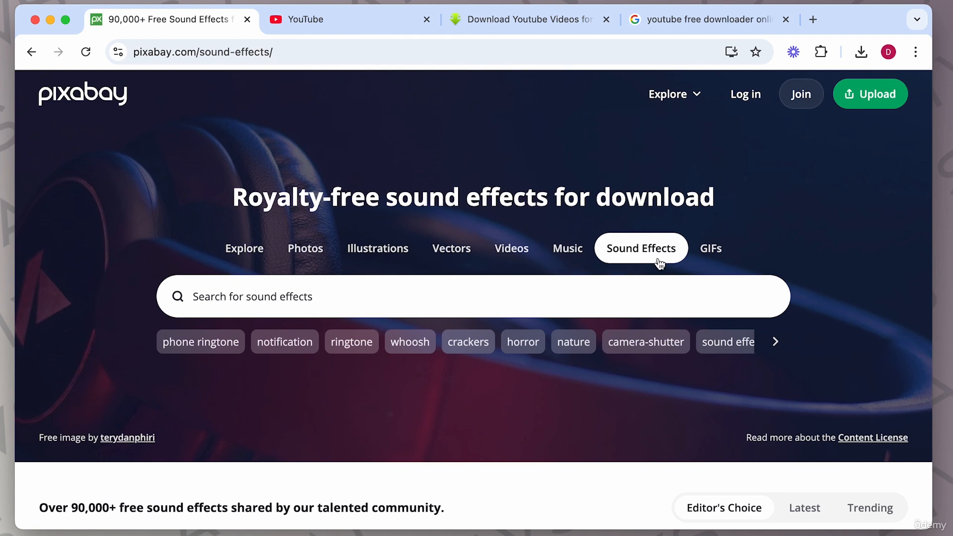
Step: Search Pixabay's sound effects for siren
click(373, 304)
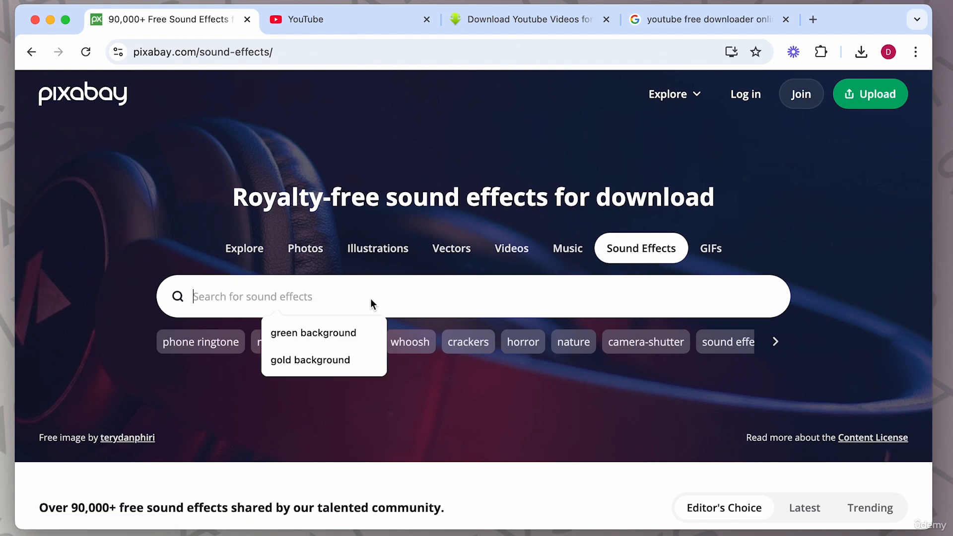
text(sir)
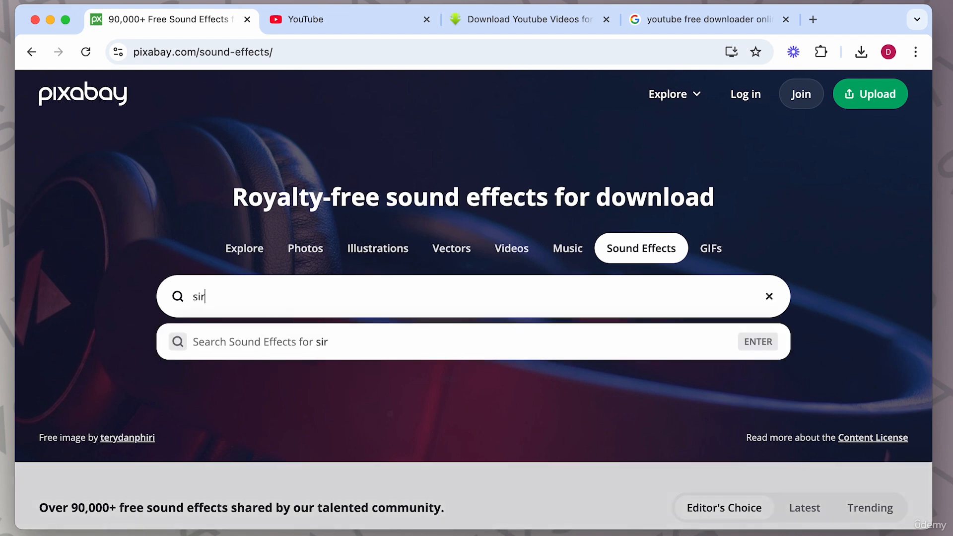
text(en)
key(Return)
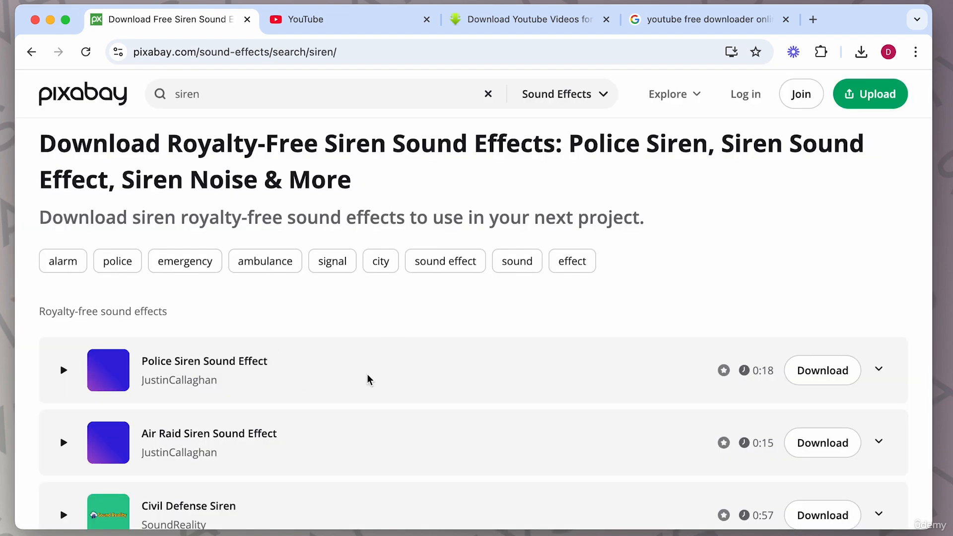
Step: Preview the Air Raid Siren Sound Effect from the siren results
scroll(368, 380, down, 3)
click(64, 340)
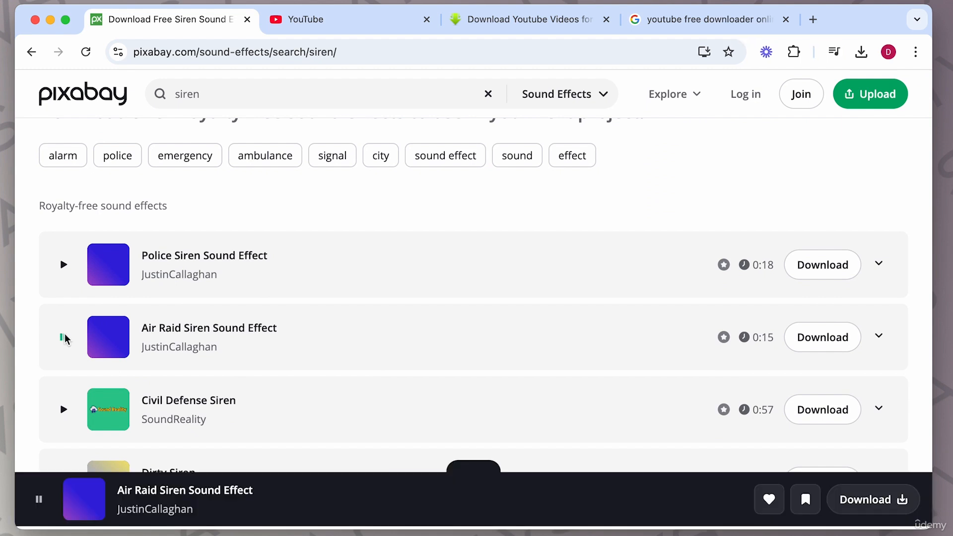
click(65, 339)
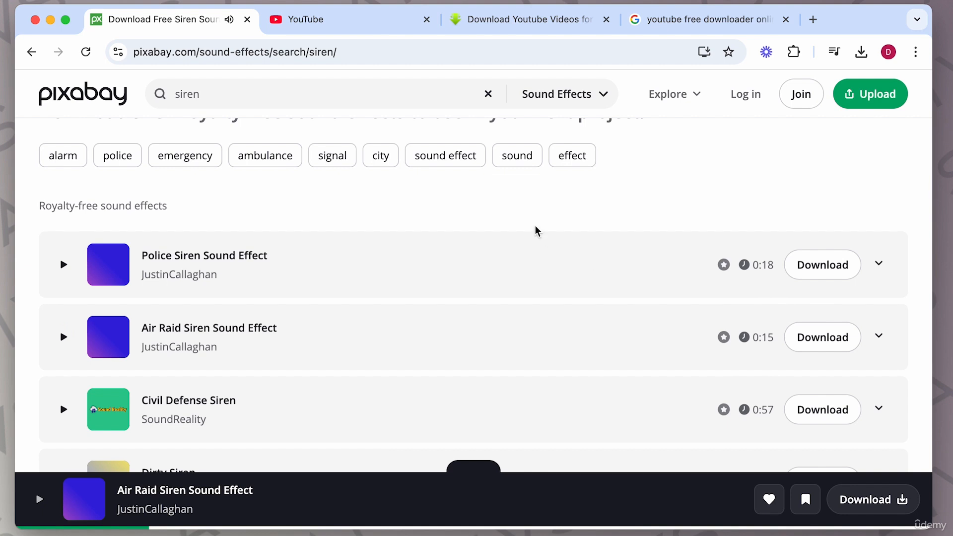
Step: Go back to the Google results and open the Motion Array sound effects page
scroll(535, 229, up, 2)
scroll(535, 229, up, 1)
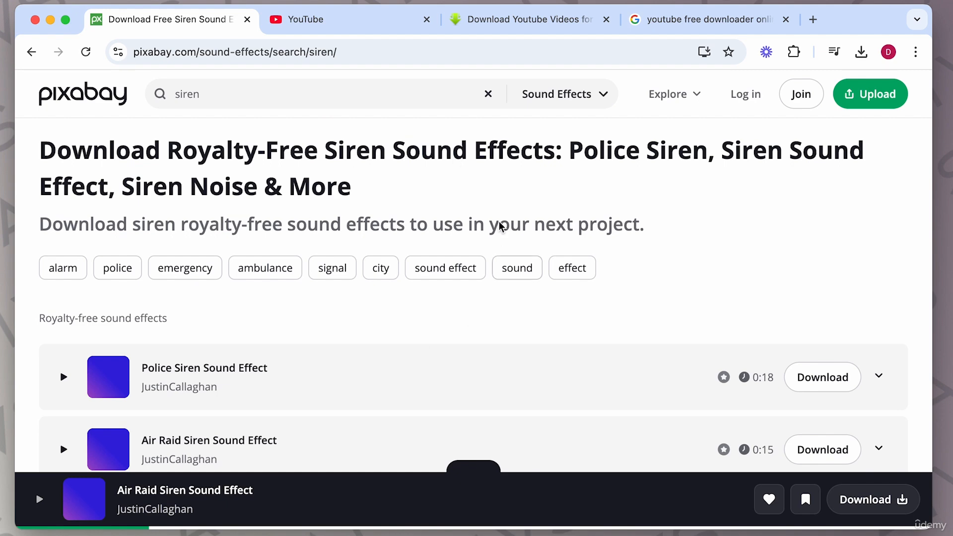
click(31, 52)
click(31, 52)
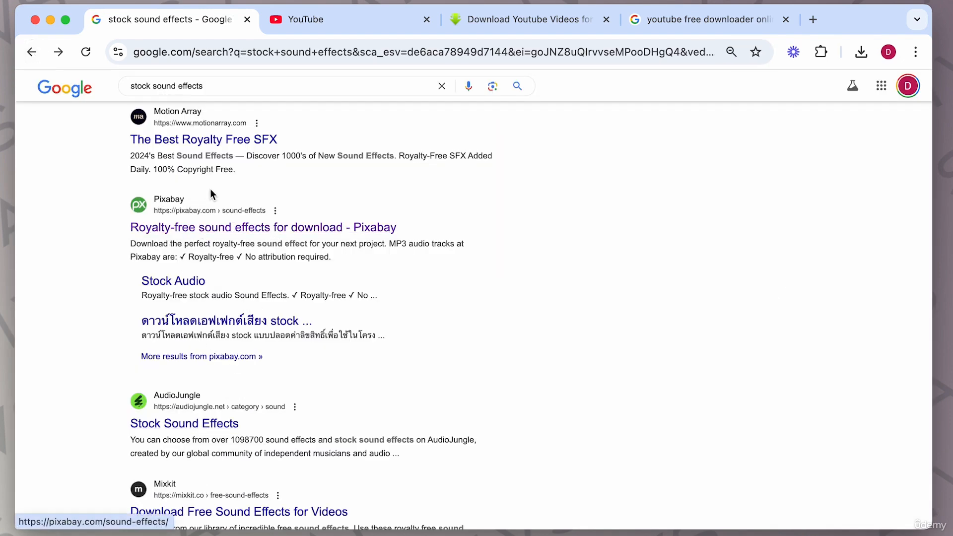
scroll(211, 189, up, 3)
click(195, 232)
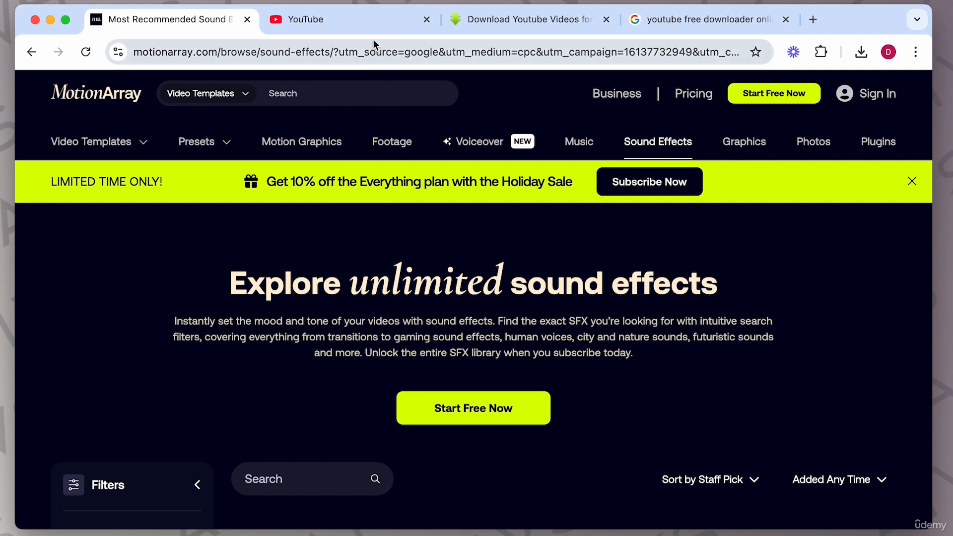
Step: Search YouTube for sirec sound effect
click(369, 28)
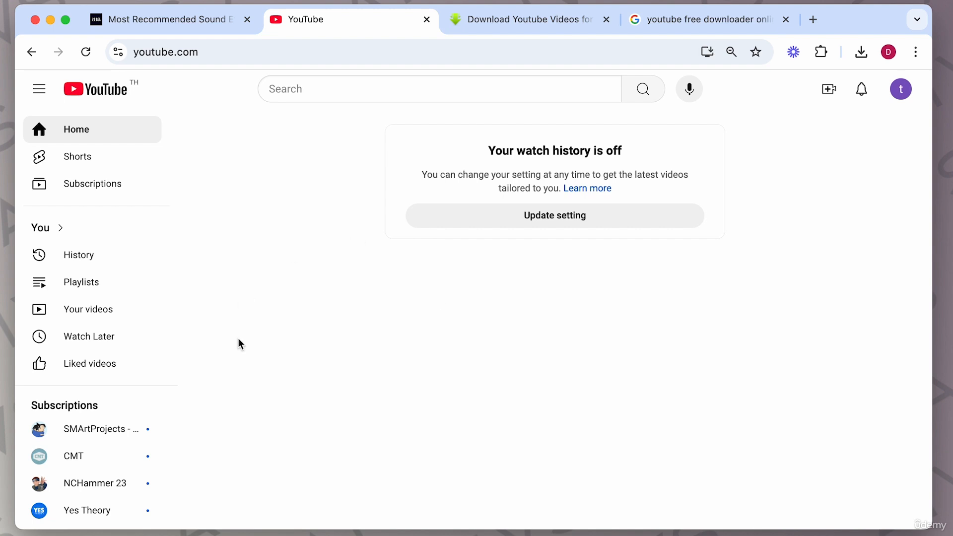
click(340, 96)
text(si)
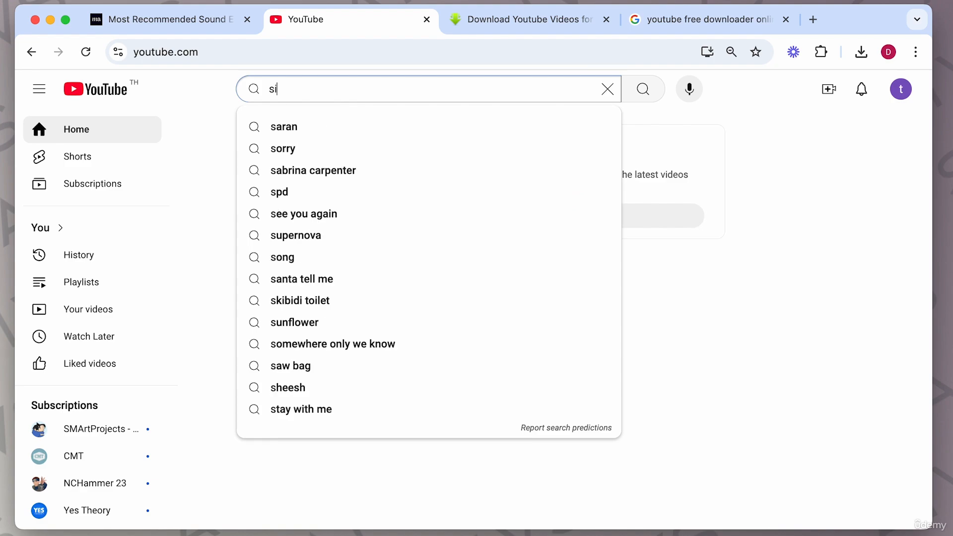
text(rec sound effect)
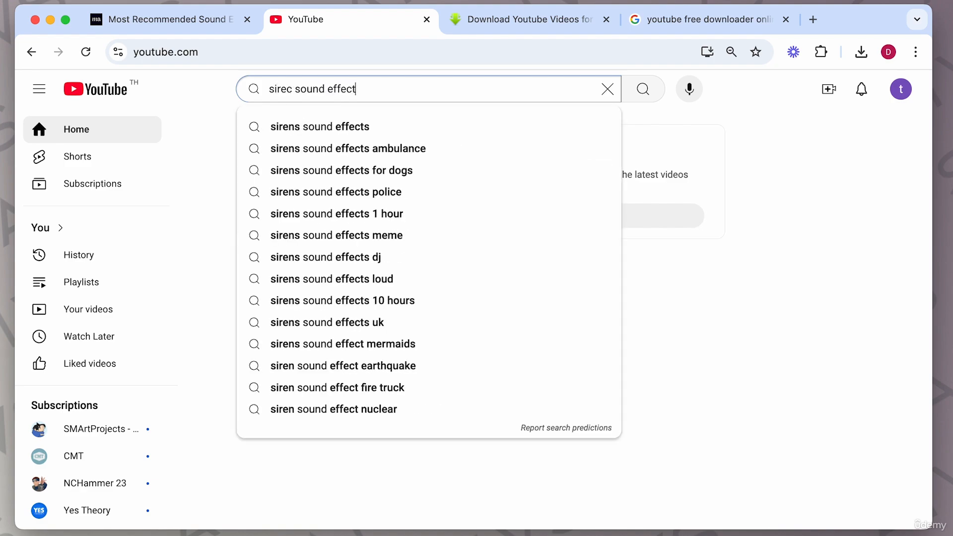
key(Return)
Step: Open The Purge Siren - Sound Effect for editing video, play it briefly and pause it
scroll(397, 354, down, 4)
scroll(397, 354, down, 7)
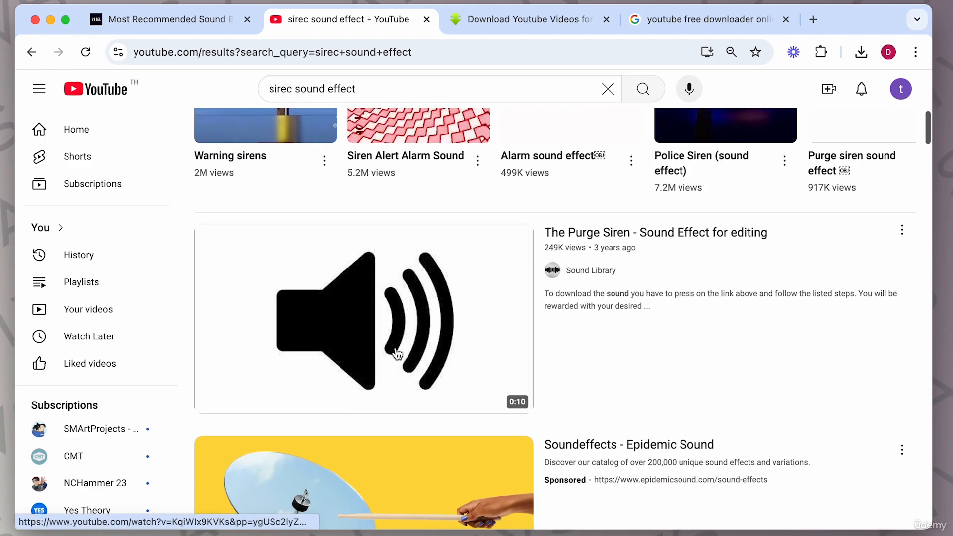
click(407, 308)
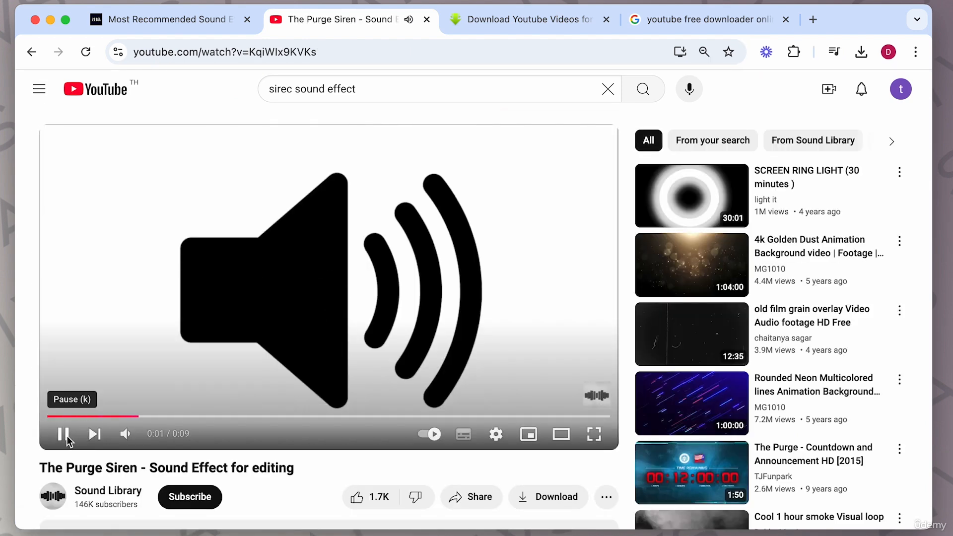
click(63, 434)
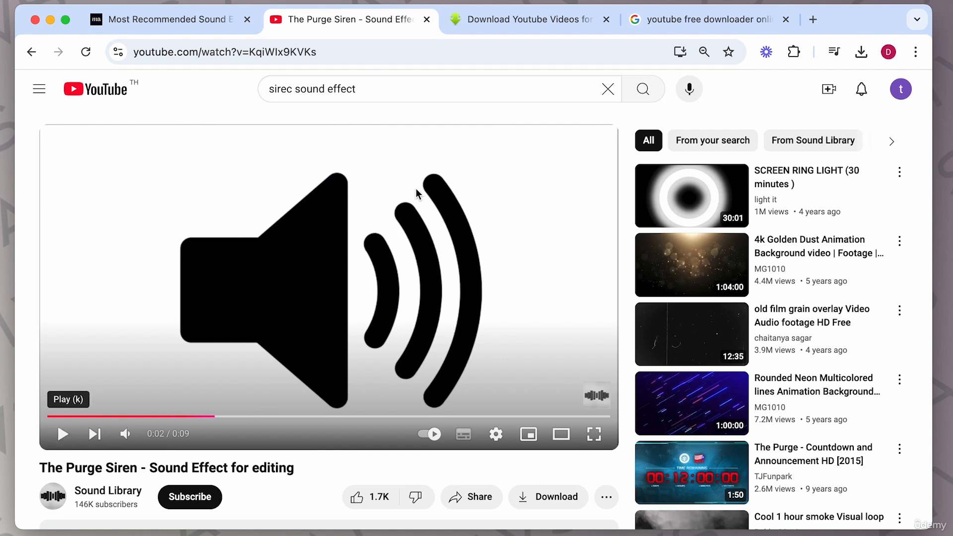
Step: Copy The Purge Siren video's address from the YouTube tab
click(674, 20)
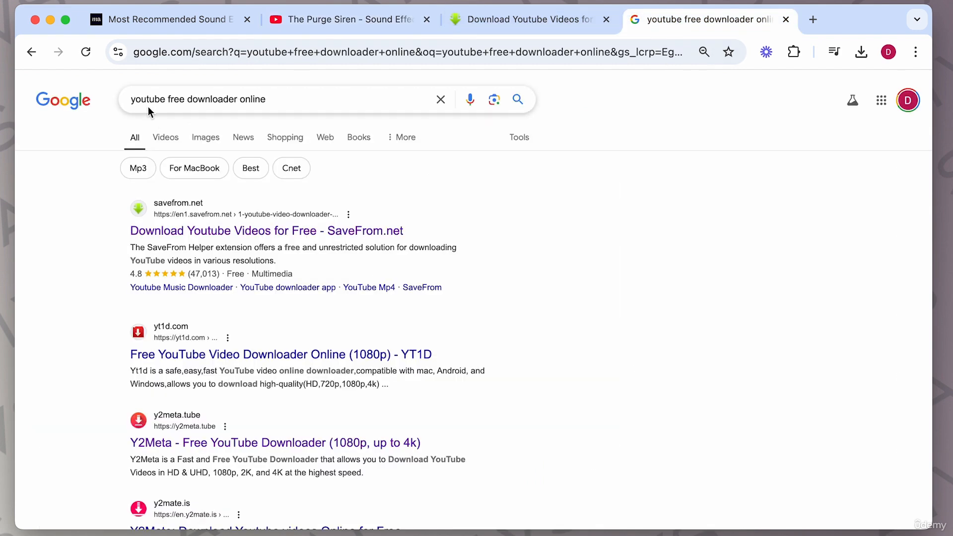
click(489, 20)
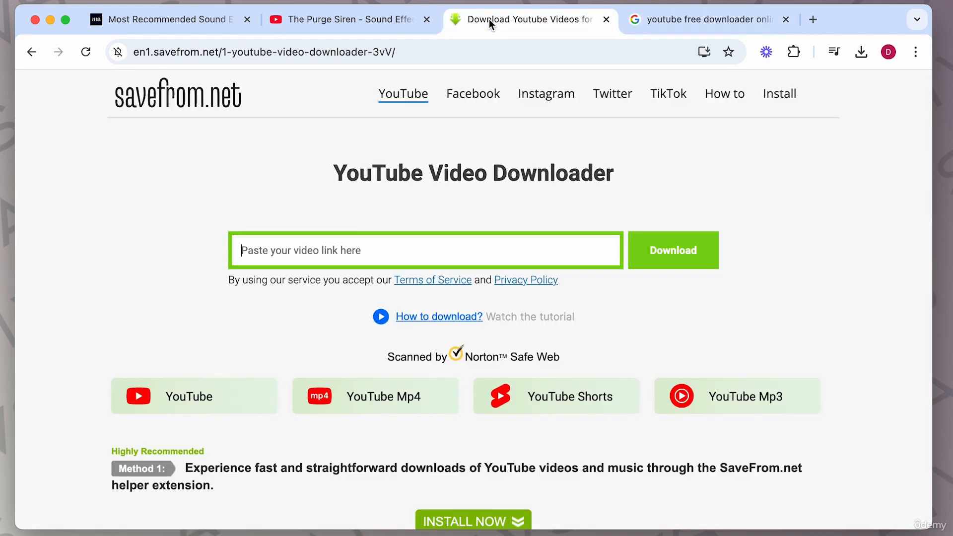
click(342, 22)
click(304, 52)
key(super+c)
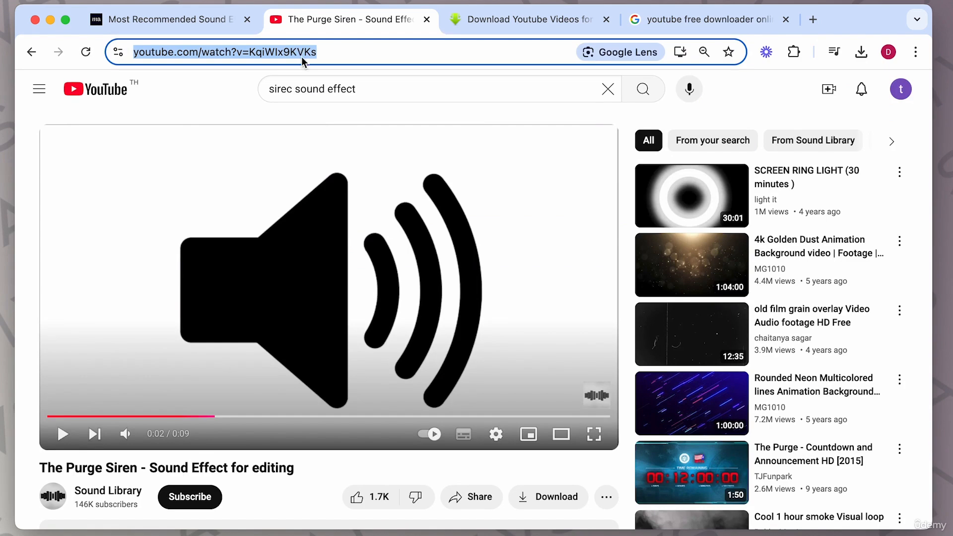
Step: Paste the video link into the SaveFrom.net YouTube downloader and submit it
click(490, 22)
click(373, 251)
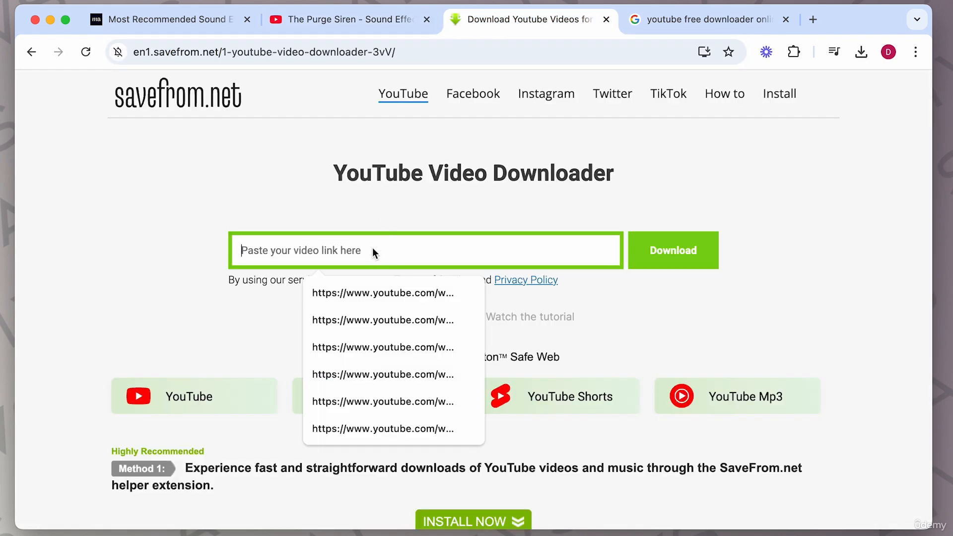
key(super+v)
click(654, 257)
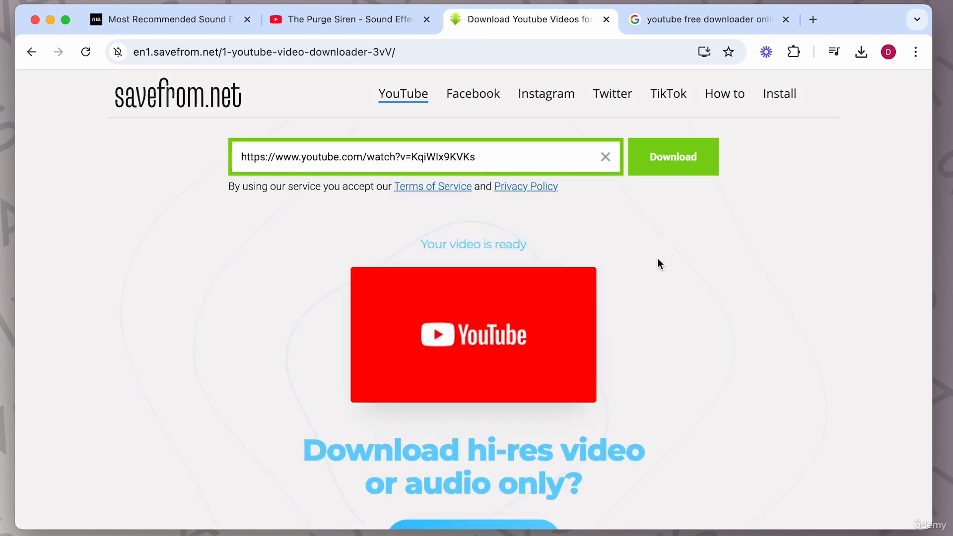
Step: Download The Purge Siren video as MP4 720, closing the redirect ad tabs that open
scroll(553, 340, down, 10)
scroll(557, 330, up, 3)
scroll(559, 326, up, 3)
scroll(457, 360, down, 1)
scroll(619, 443, up, 5)
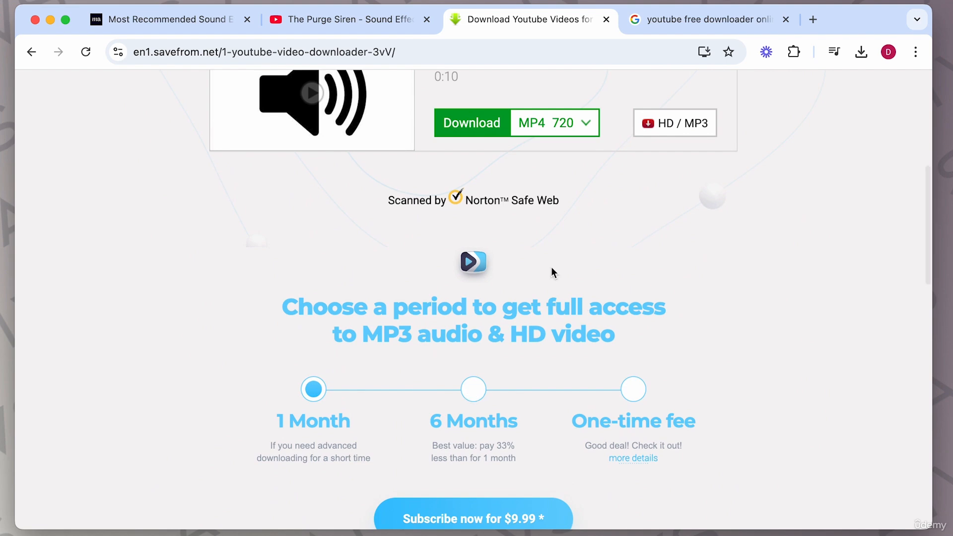
scroll(551, 266, up, 7)
scroll(301, 276, down, 3)
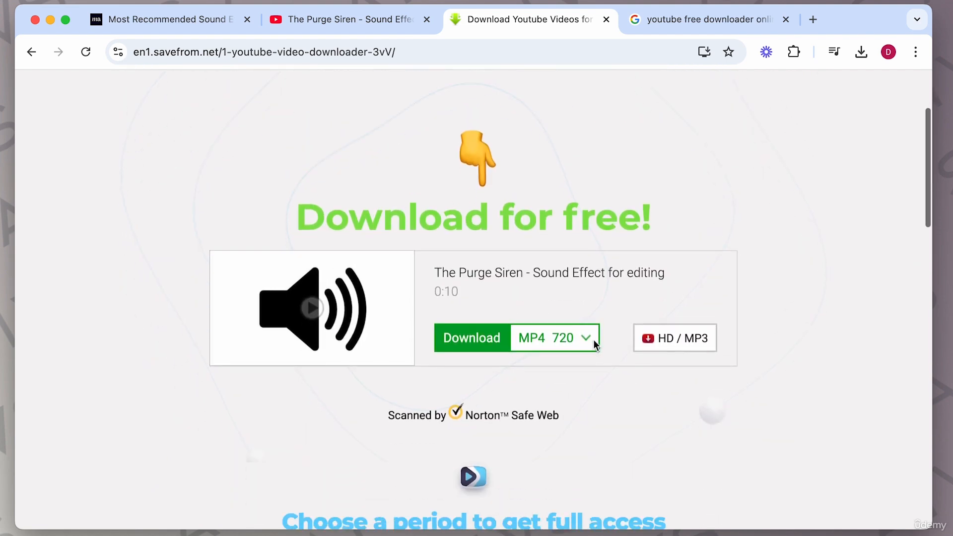
click(594, 341)
scroll(577, 373, down, 2)
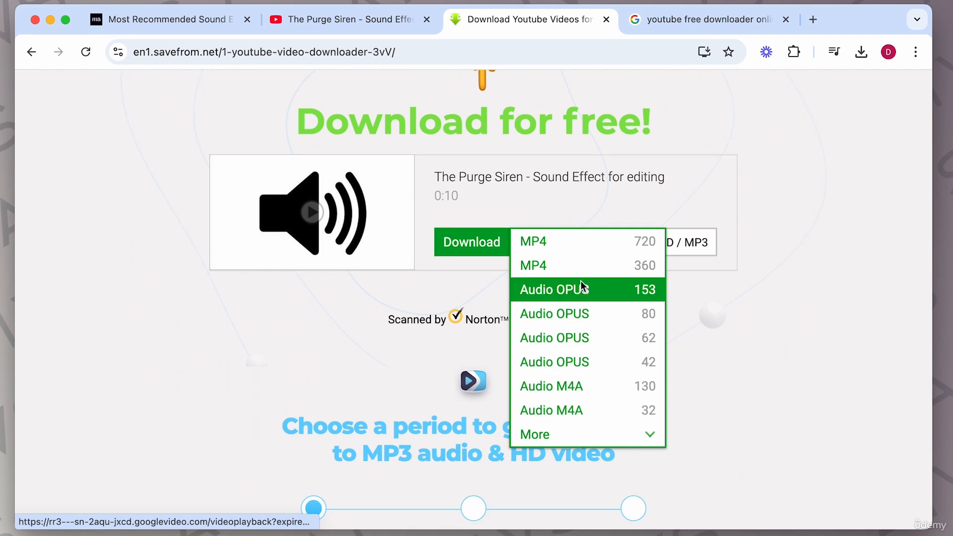
click(570, 246)
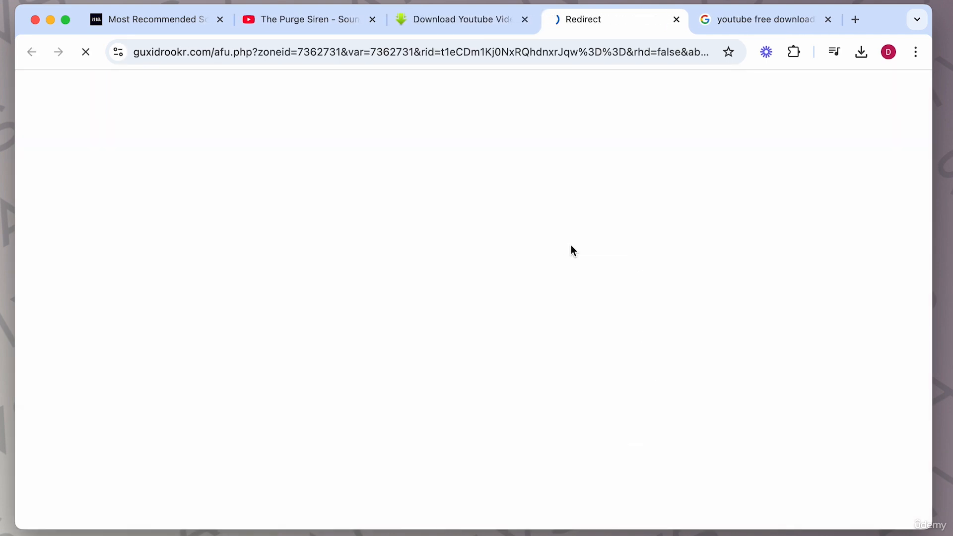
click(677, 19)
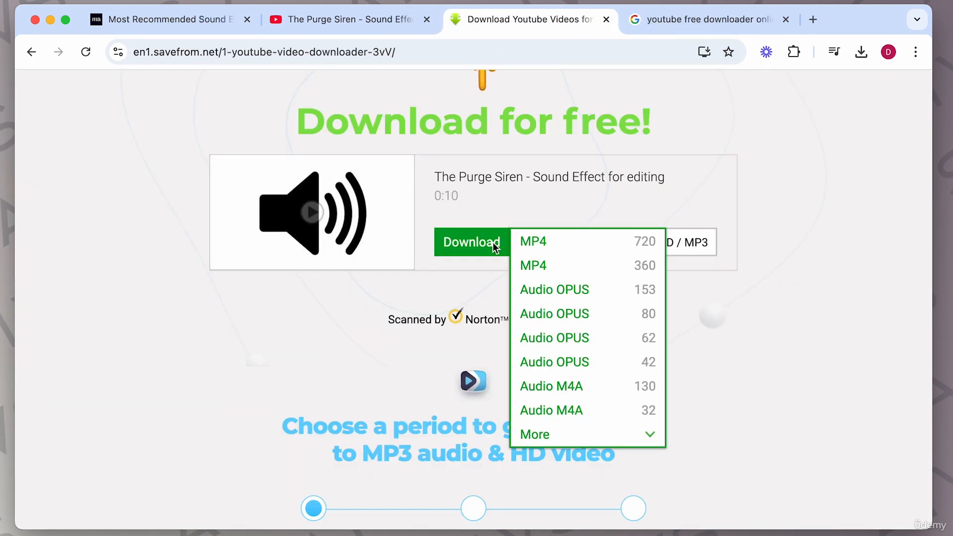
click(495, 246)
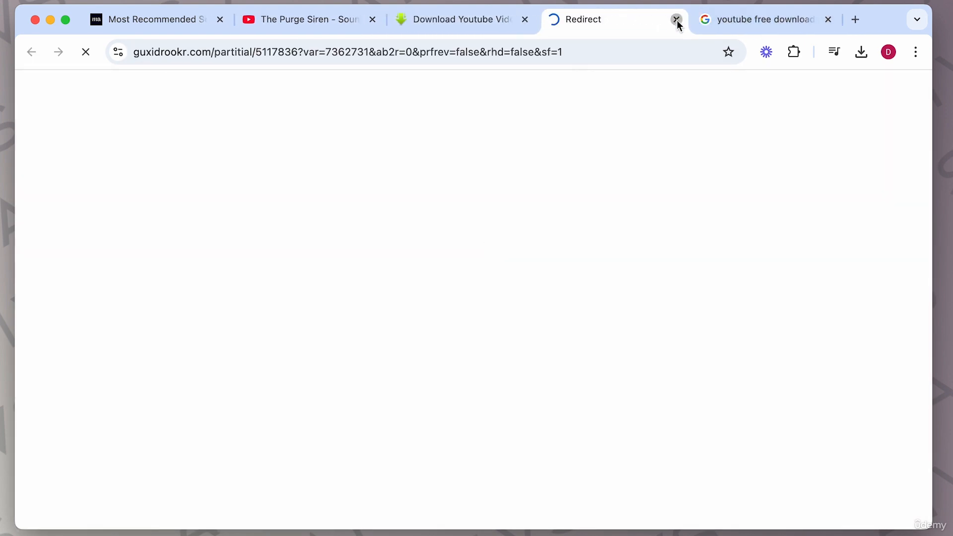
click(676, 20)
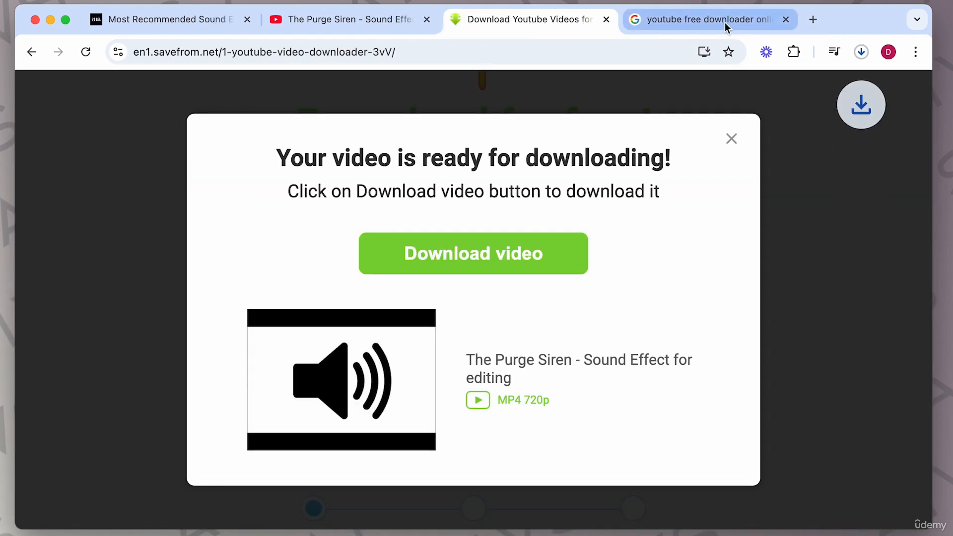
click(881, 124)
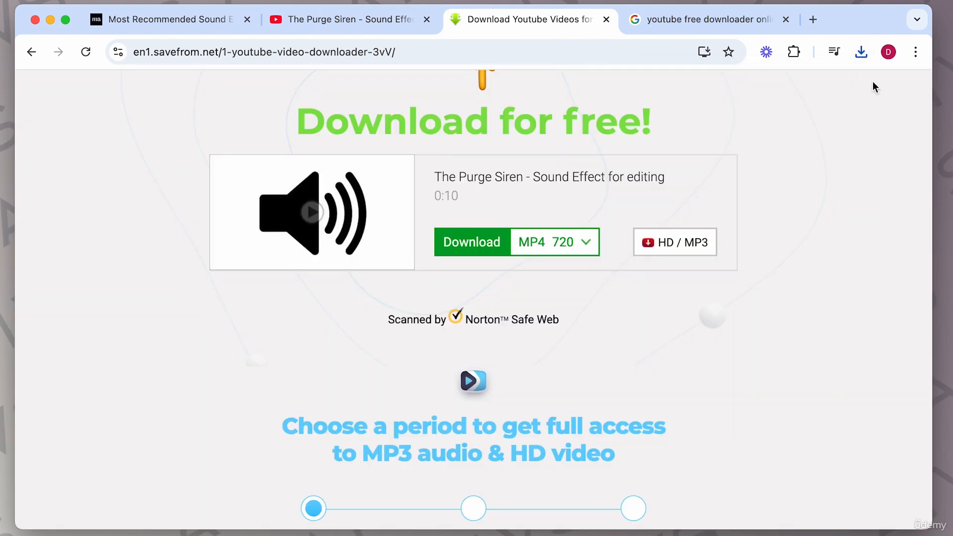
Step: Search Google for youtube fairuse policy
click(370, 29)
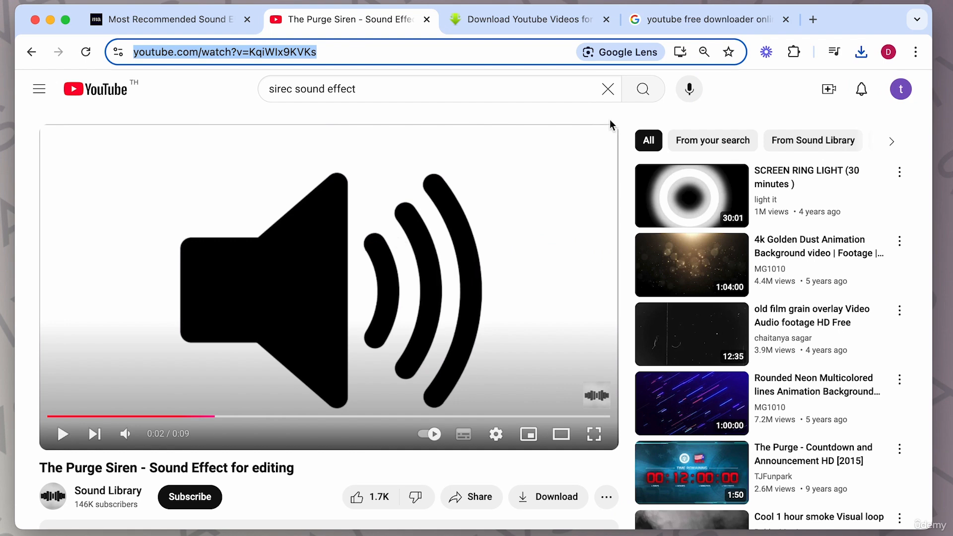
click(696, 20)
click(368, 98)
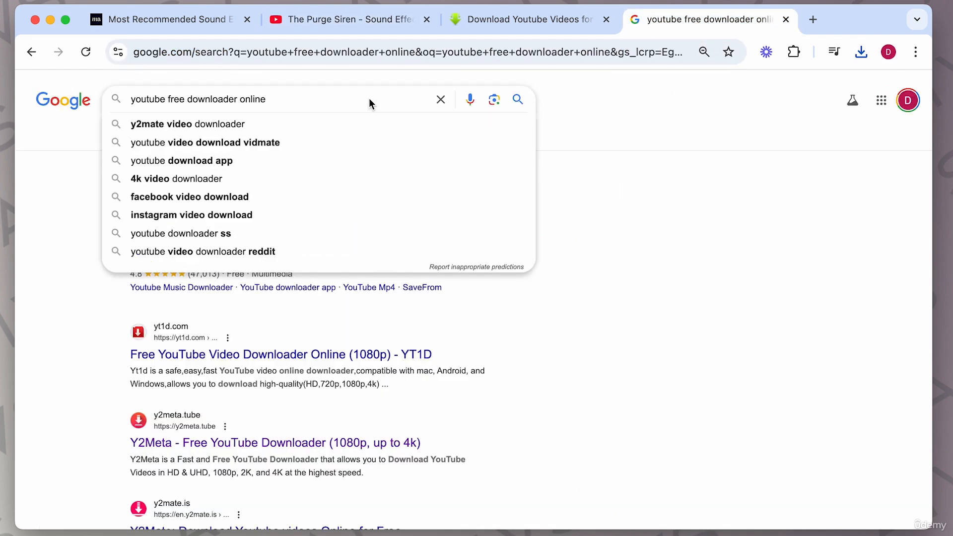
text(fairuse policy)
key(Return)
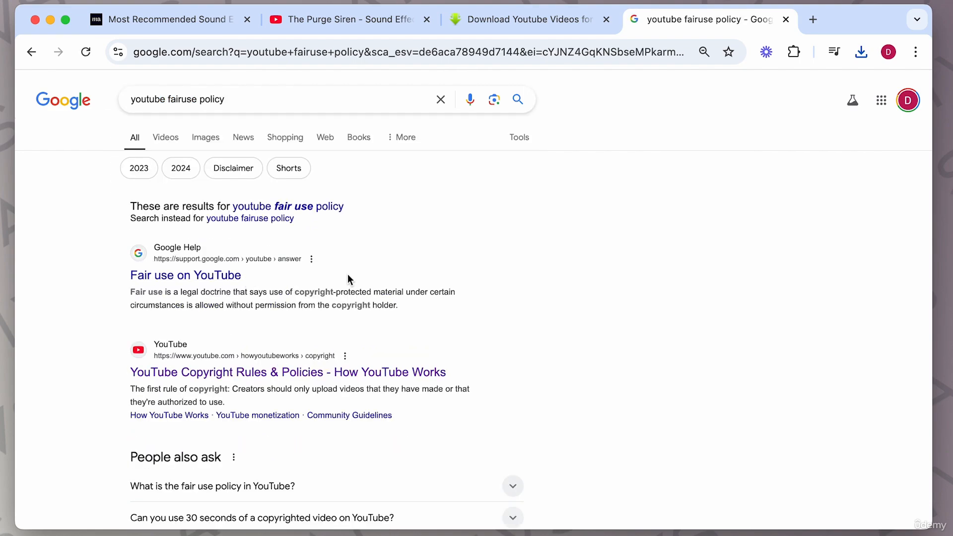
Step: Open the Fair use on YouTube help article and read through it
click(223, 274)
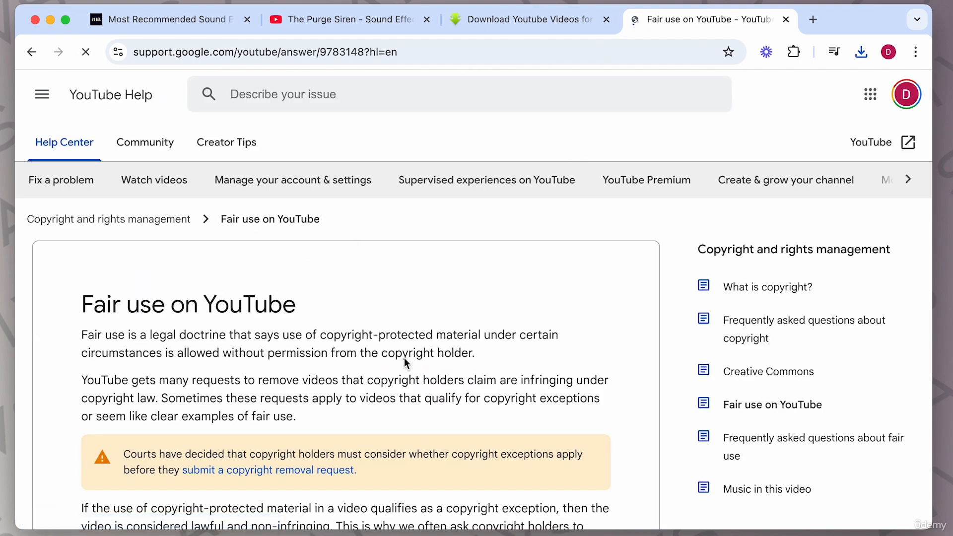
scroll(404, 362, down, 3)
scroll(404, 363, down, 20)
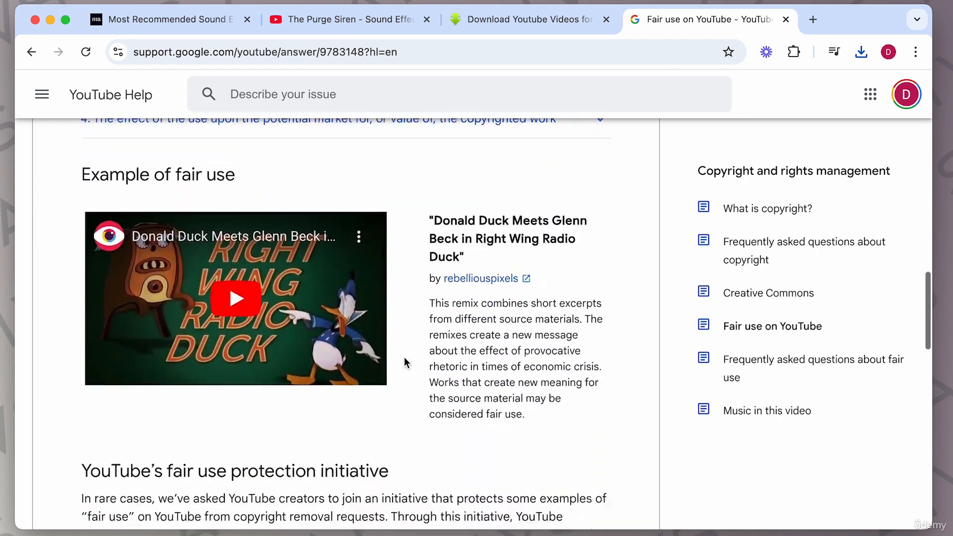
scroll(405, 362, down, 8)
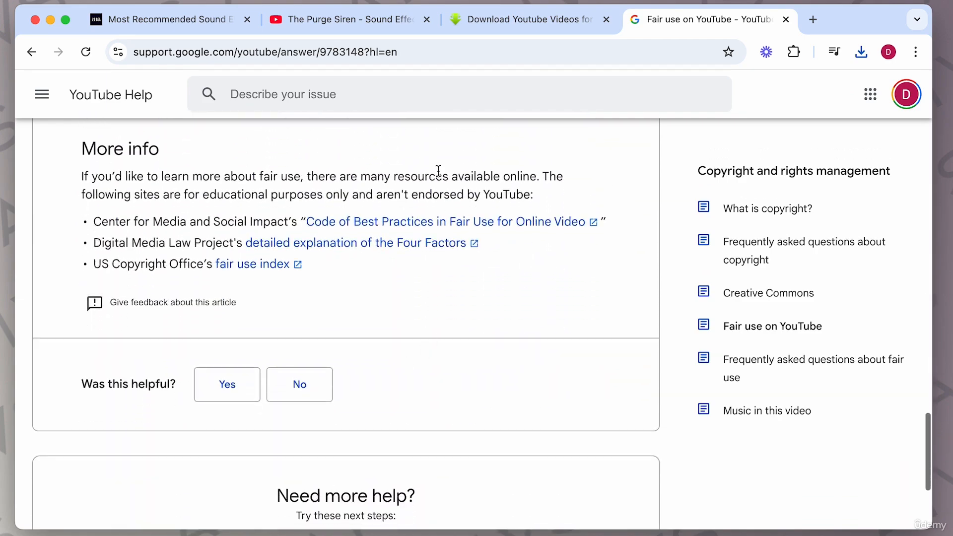
Step: Return to the stock sound effects search results and open Pixabay's royalty-free sound effects page
click(366, 27)
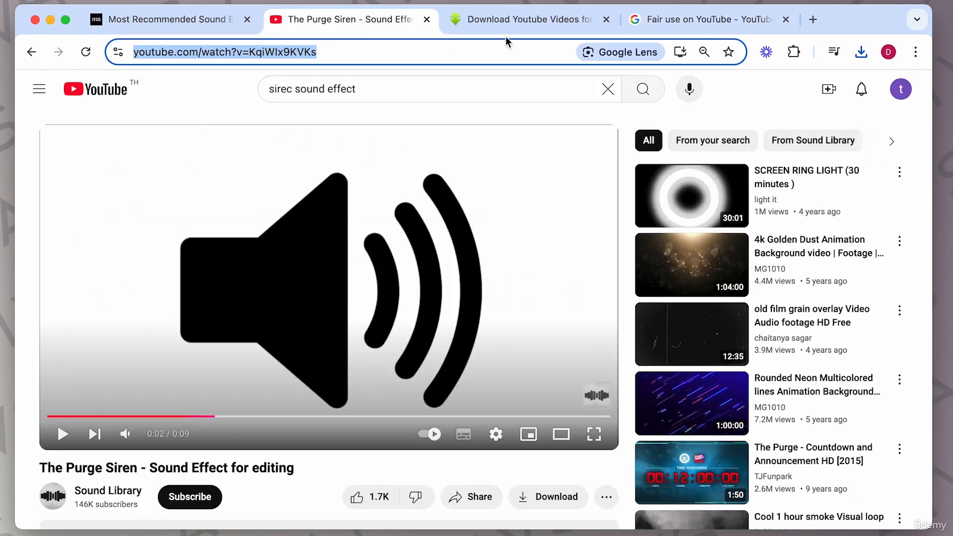
click(210, 24)
click(33, 52)
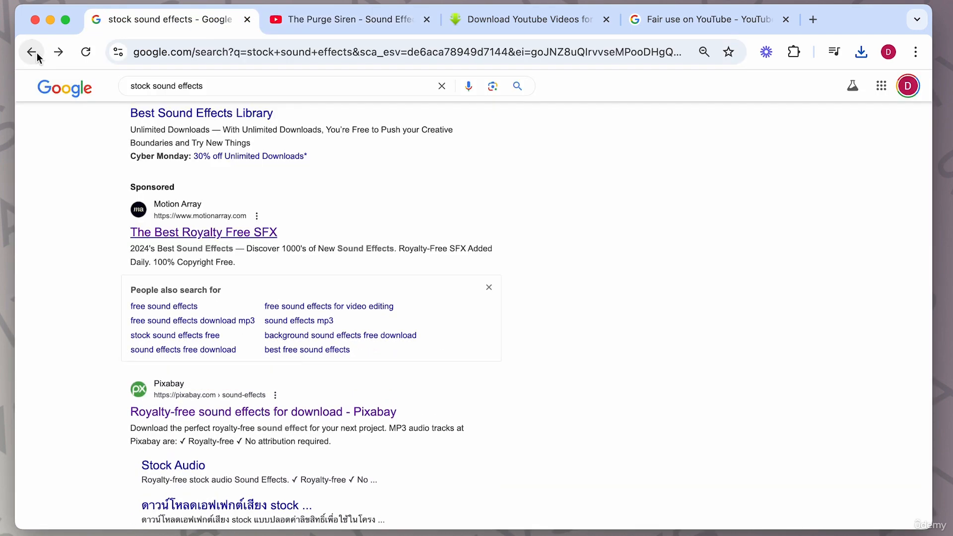
scroll(87, 184, up, 8)
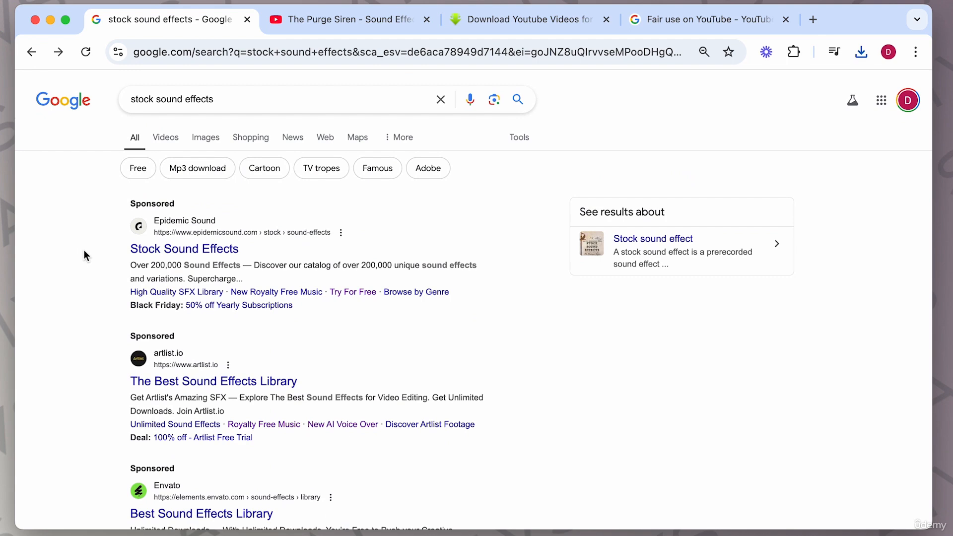
scroll(91, 241, down, 7)
scroll(90, 237, down, 4)
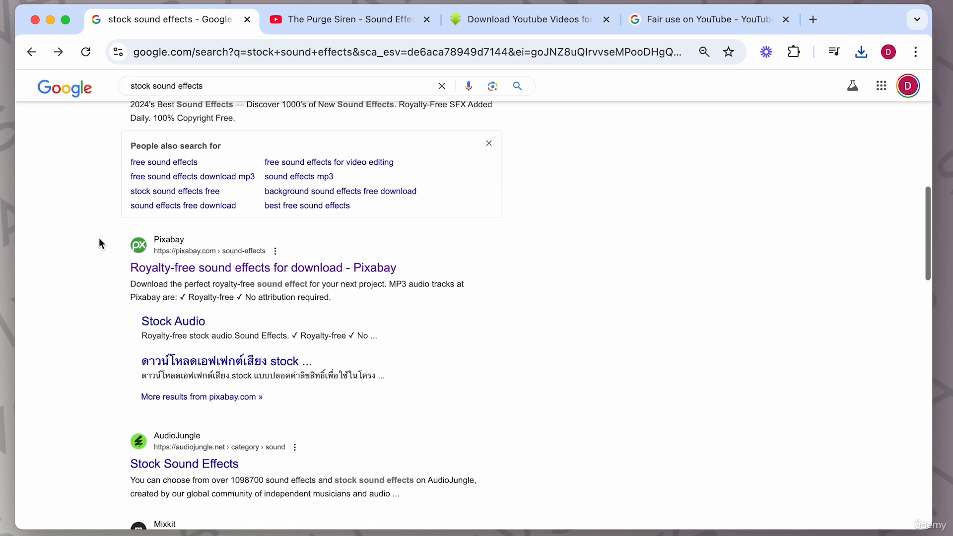
click(175, 265)
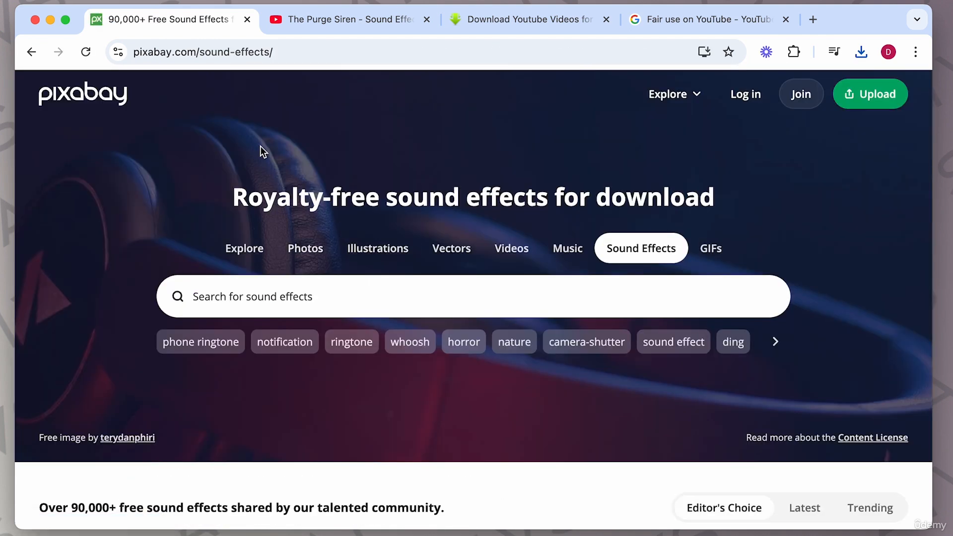